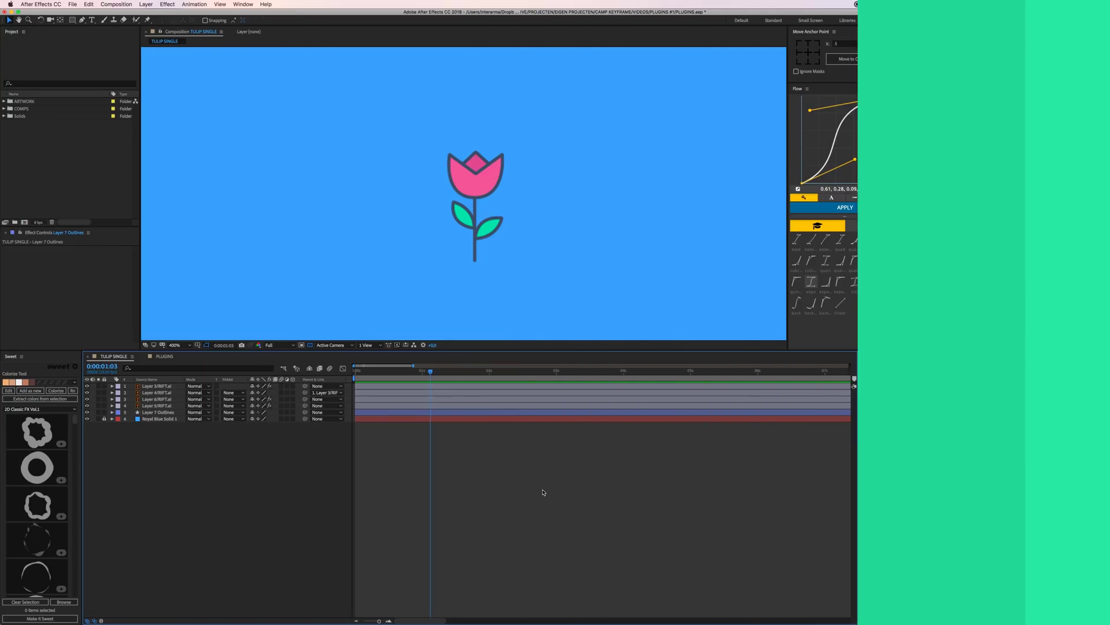
- Draw a horizontal ground line across the base of the tulip's stem with the Pen tool
key("v")
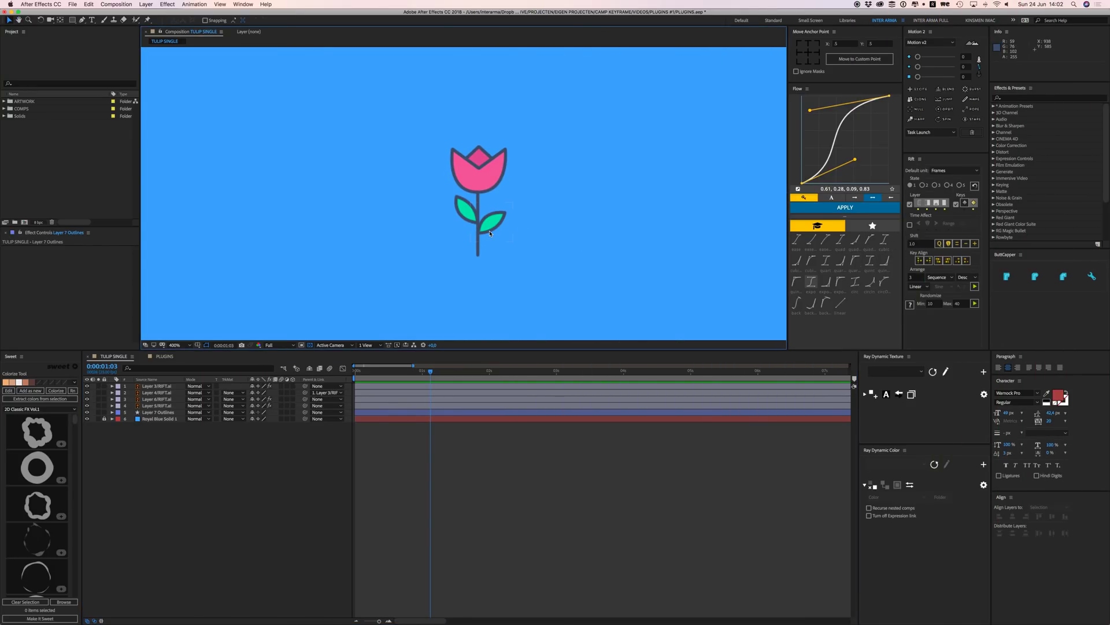
left_click(375, 243)
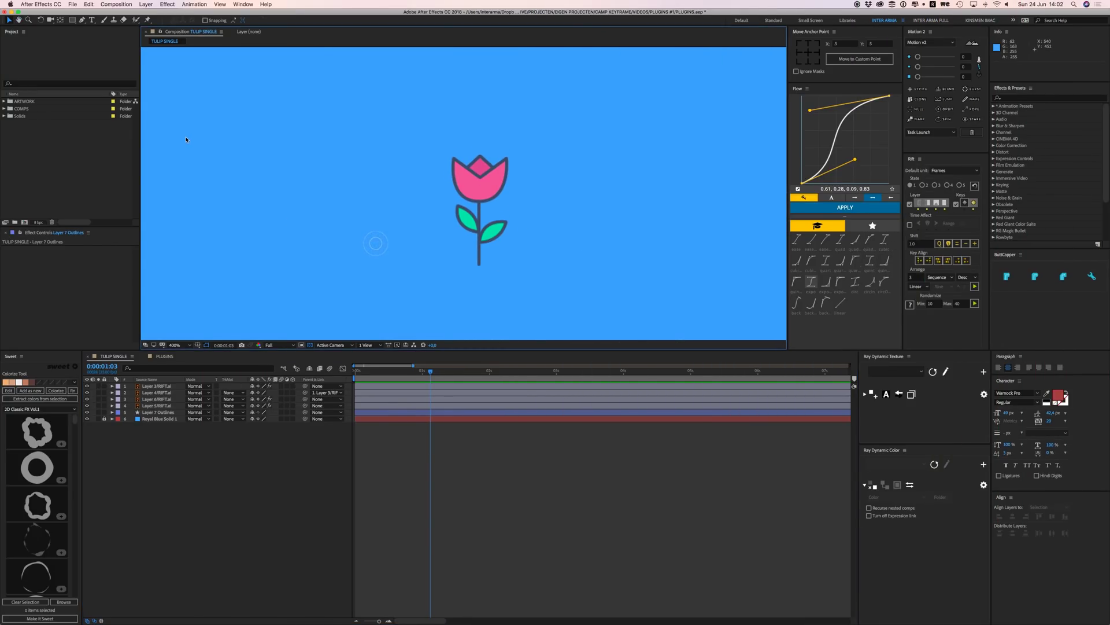
left_click(268, 152)
key("g")
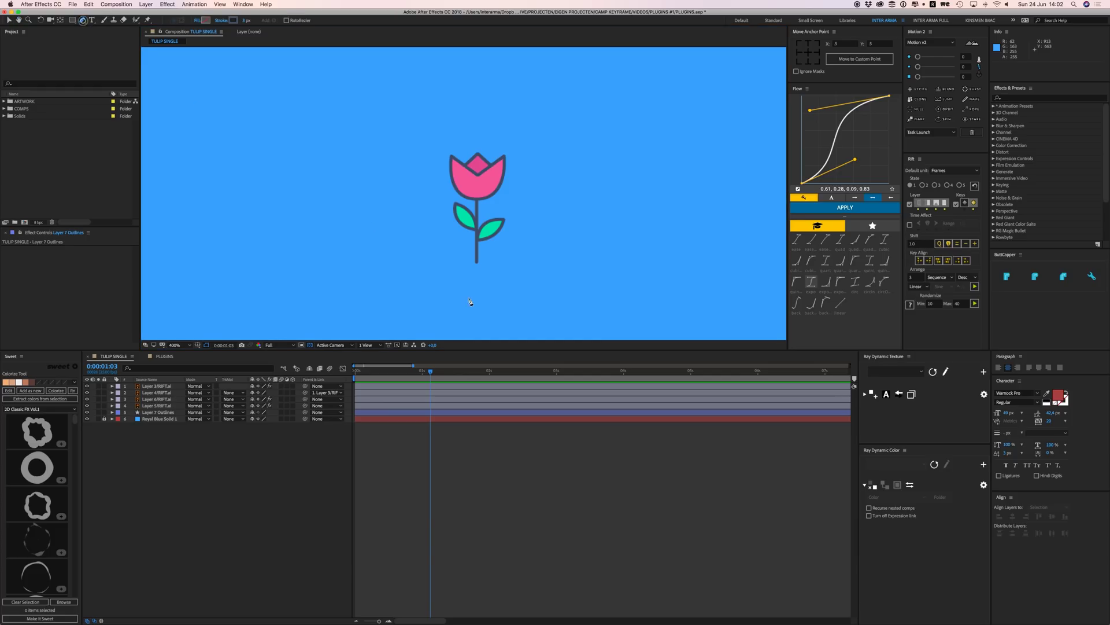
left_click(410, 263)
left_click(576, 263)
key("v")
left_click(502, 459)
- Set the ground line's stroke width to 15 px
left_click(506, 386)
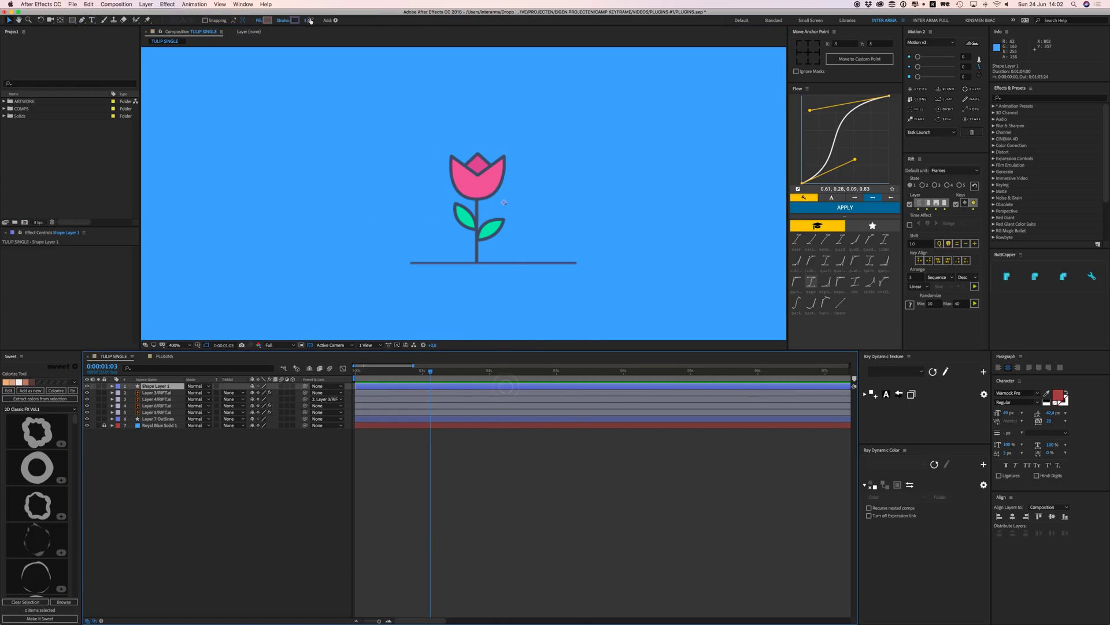
left_click_drag(308, 23, 578, 184)
left_click(595, 277)
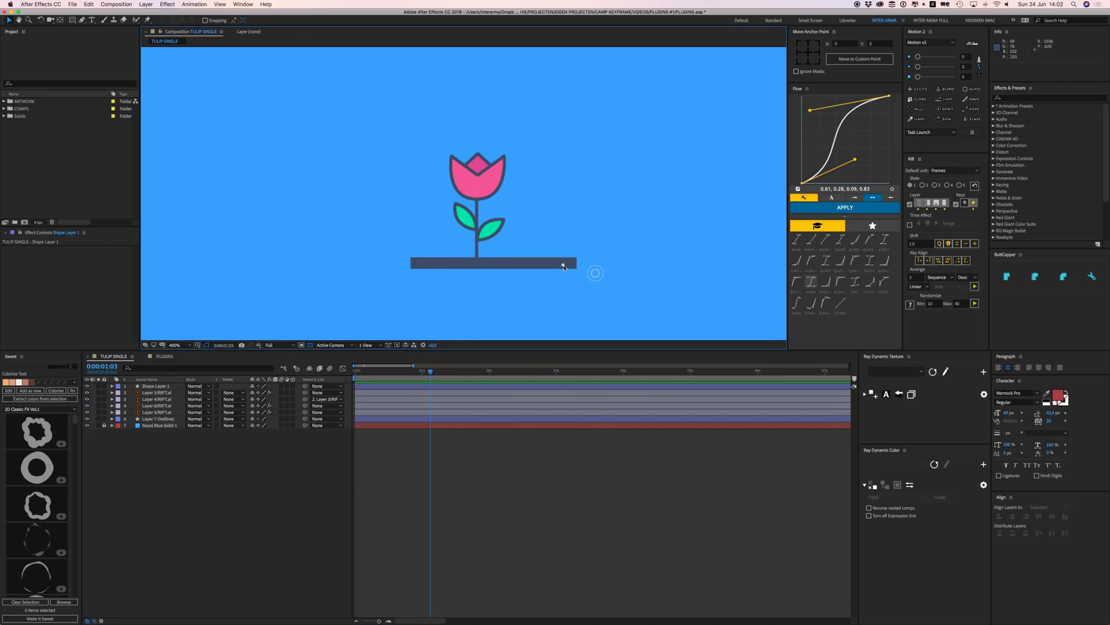
- Try the Round Cap line cap on Stroke 1 of the ground line's shape, and undo it
left_click(532, 391)
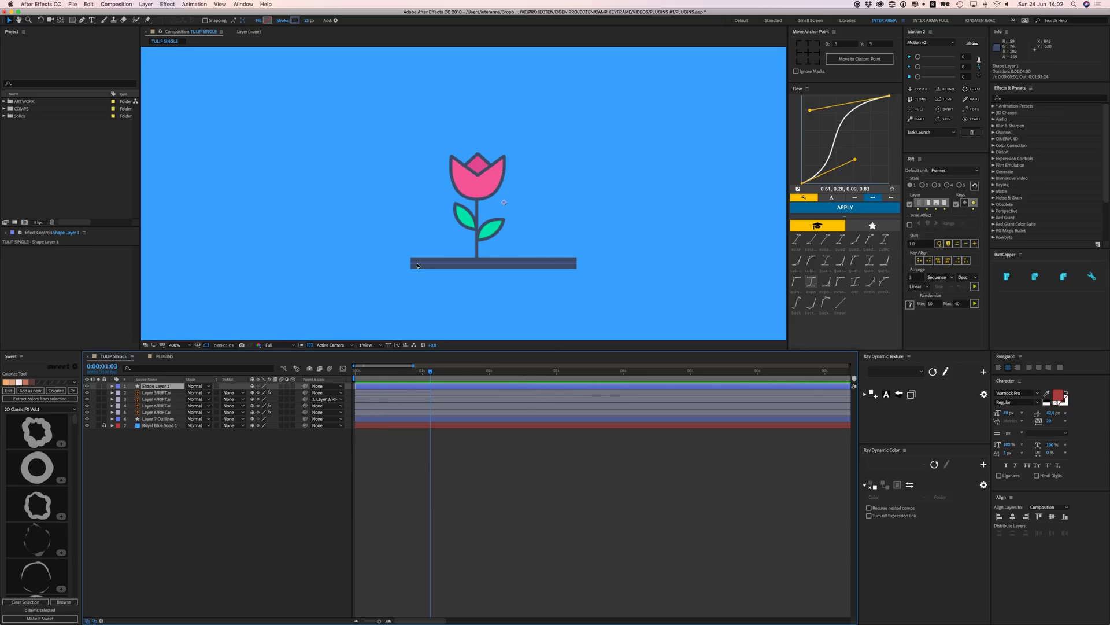
left_click(112, 386)
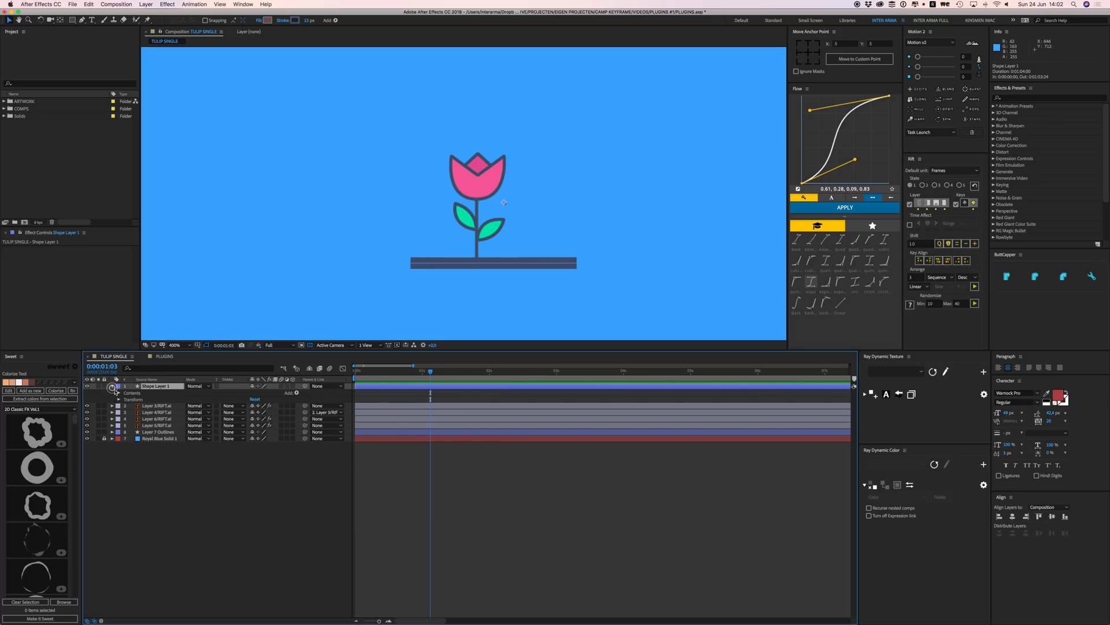
left_click(119, 394)
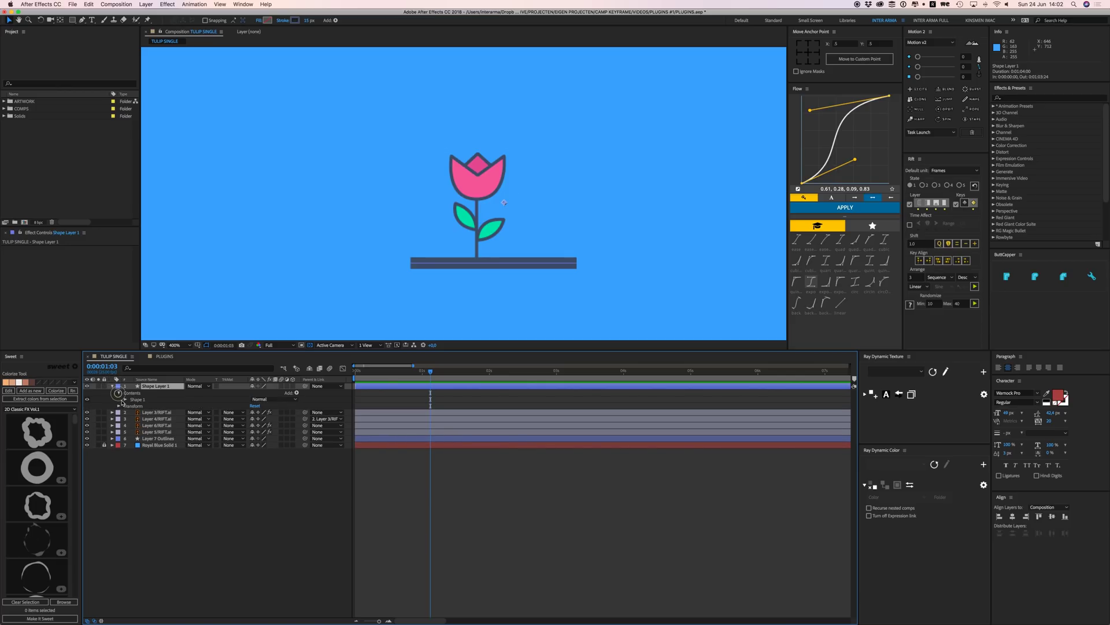
left_click(125, 400)
left_click(132, 412)
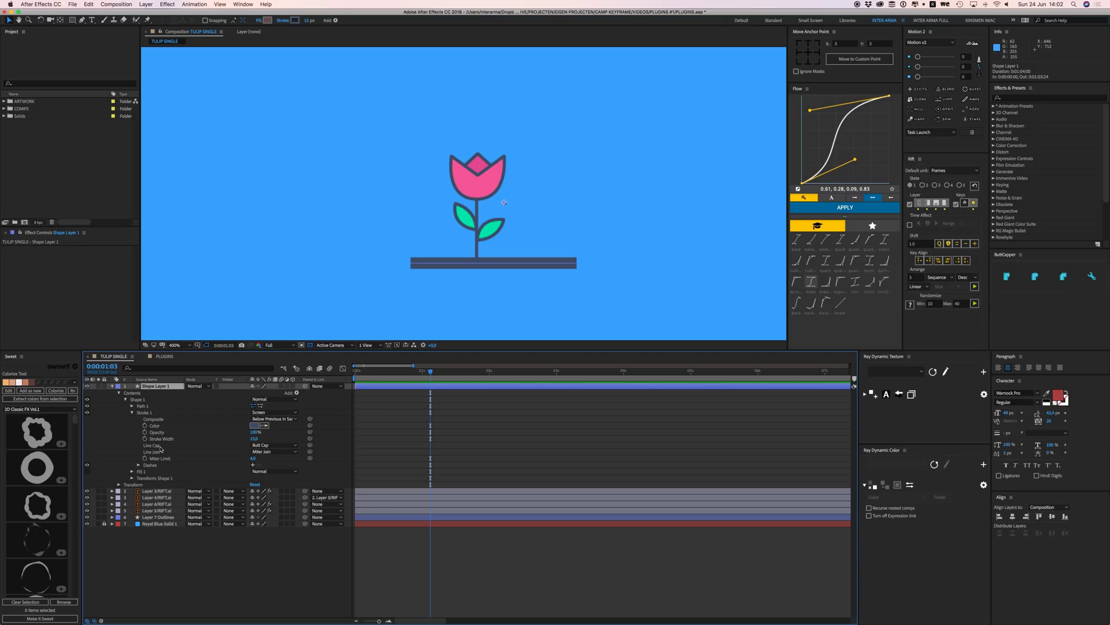
left_click(271, 445)
left_click(270, 459)
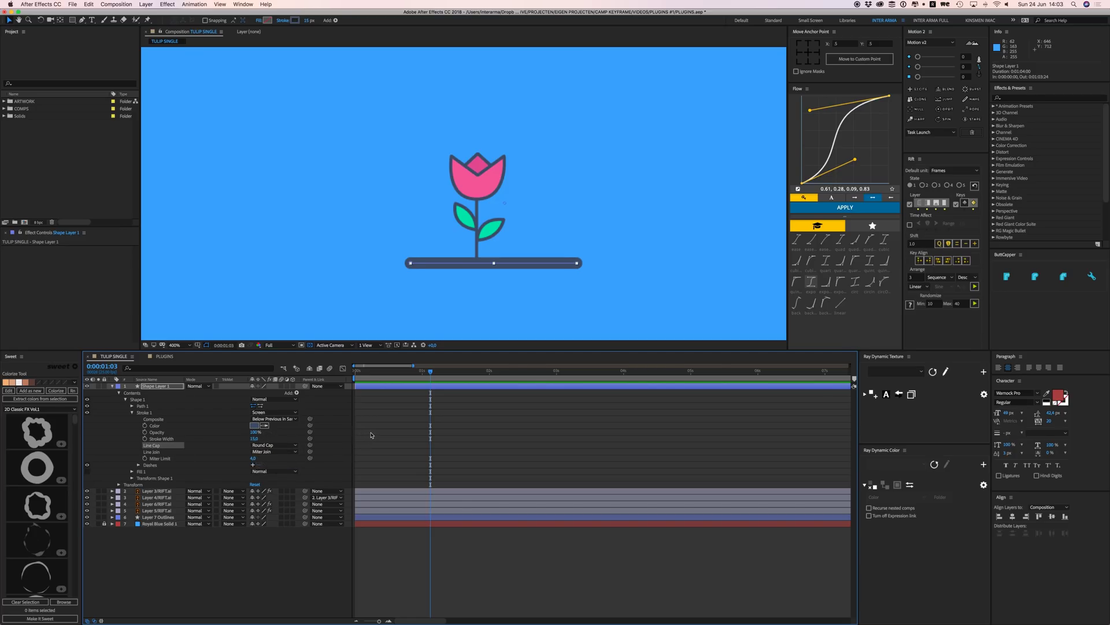
key("super+z")
left_click(114, 387)
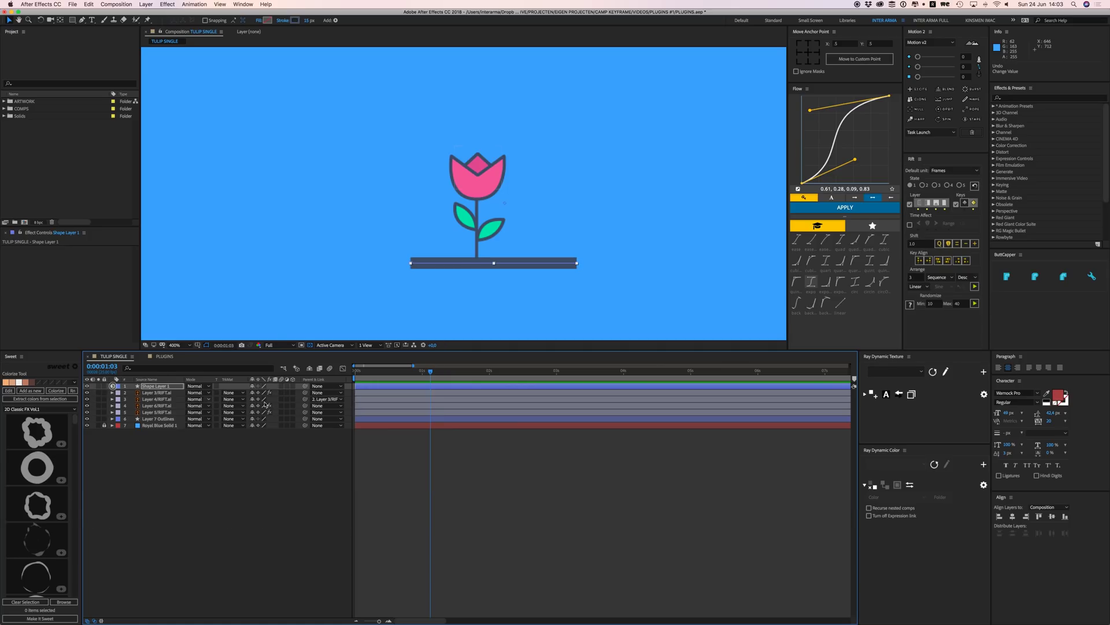
- Round the ends of the ground line with ButtCapper's round cap option
left_click(479, 466)
left_click(488, 390)
left_click(1035, 277)
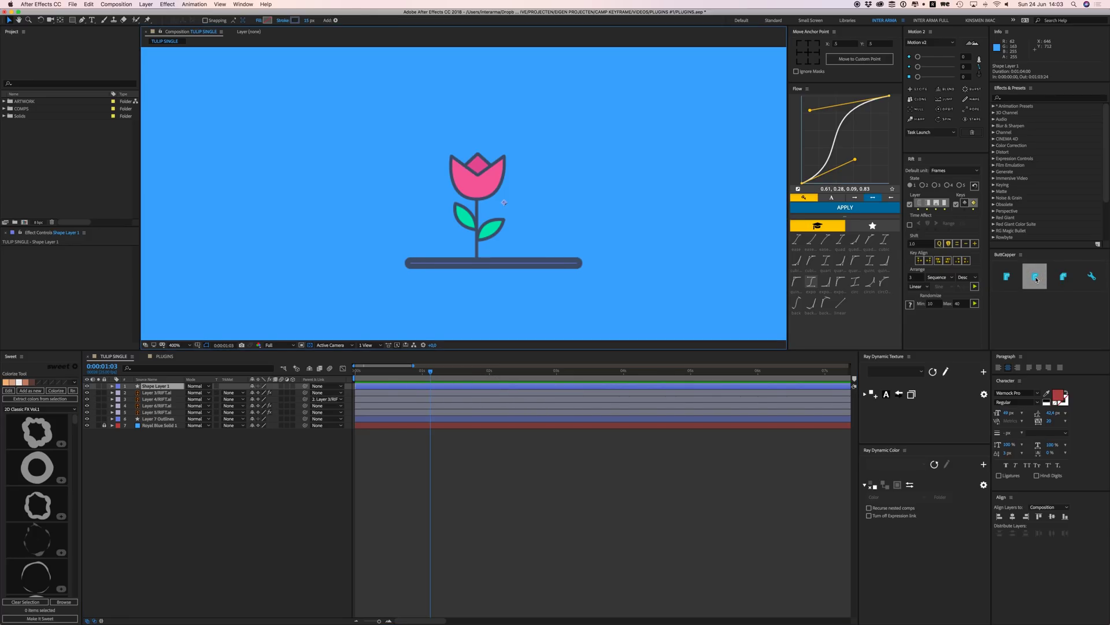
- Extend the ground line with a vertical segment rising from its right end, using the Pen tool
left_click(522, 387)
key("g")
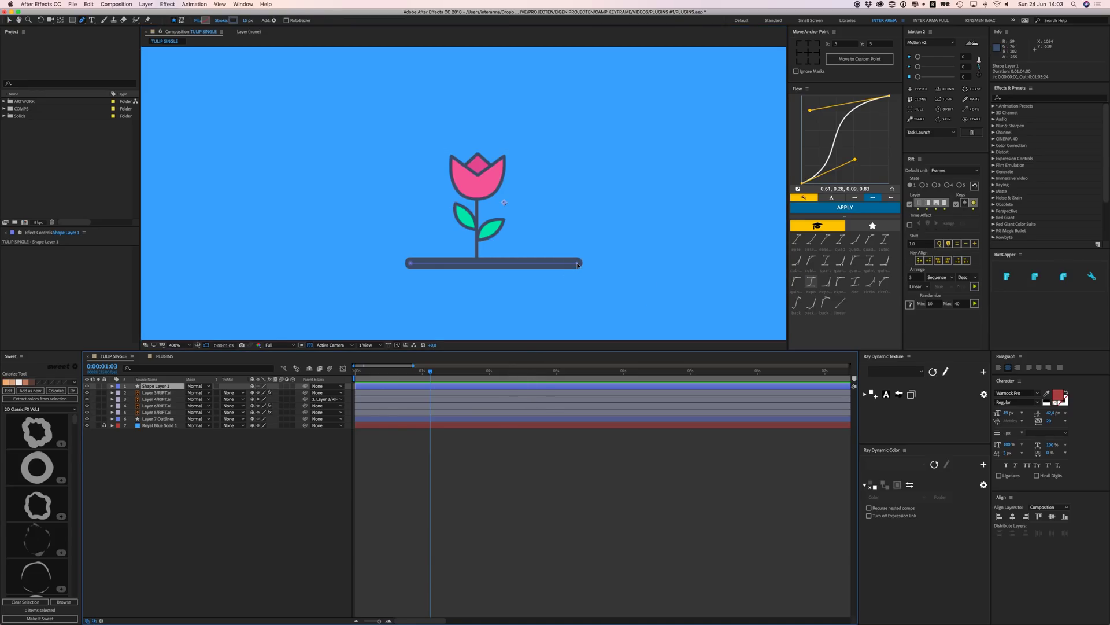
left_click(577, 264)
left_click(577, 199)
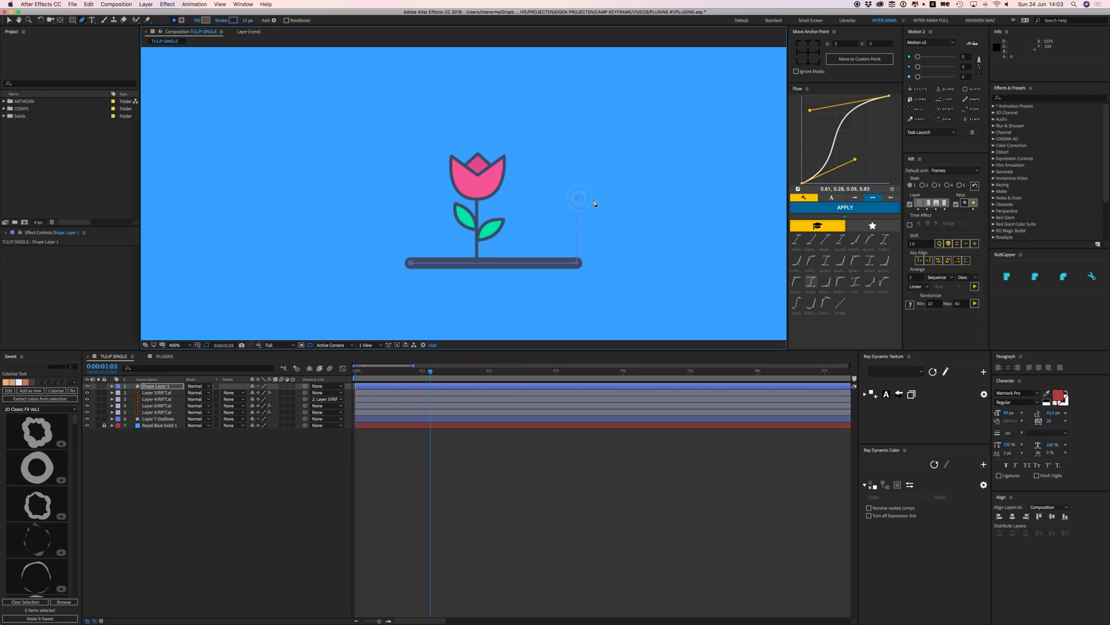
key("v")
left_click(523, 456)
- Apply ButtCapper's round option to the bent line, and delete the line's shape layer
left_click(512, 385)
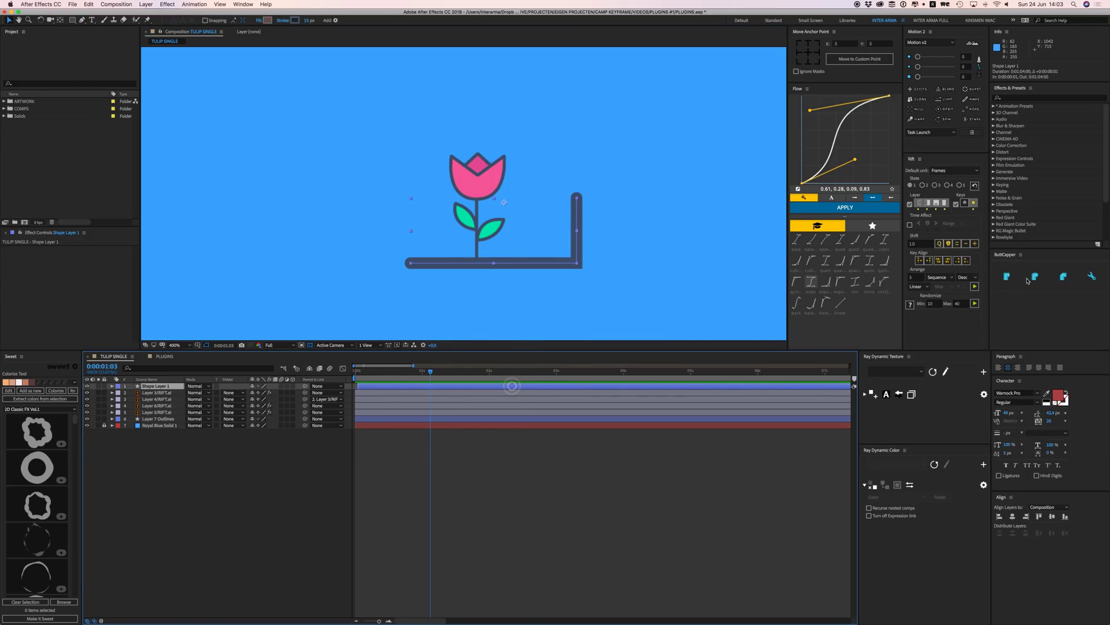
left_click(1035, 279)
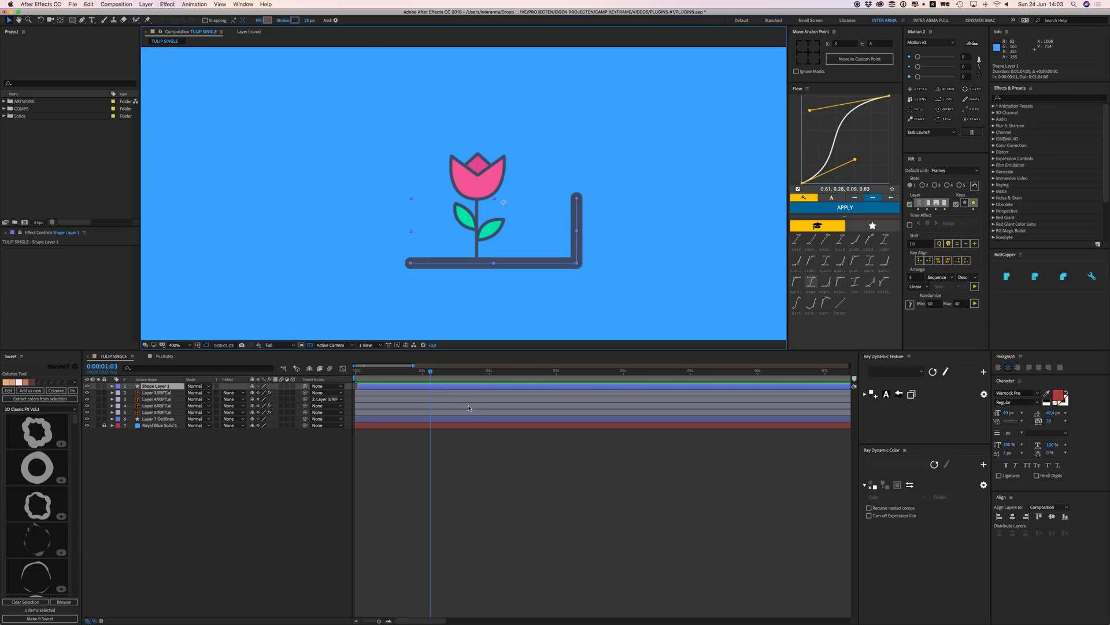
key("Delete")
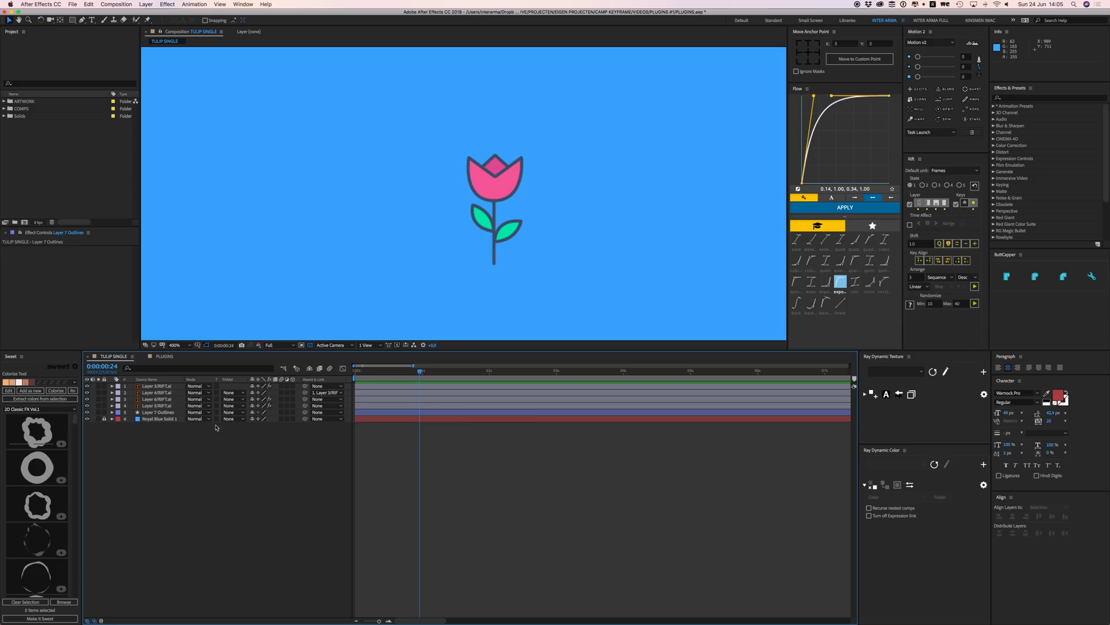
- Add Trim Paths to the tulip's stem layer, Layer 7 Outlines
left_click(158, 412)
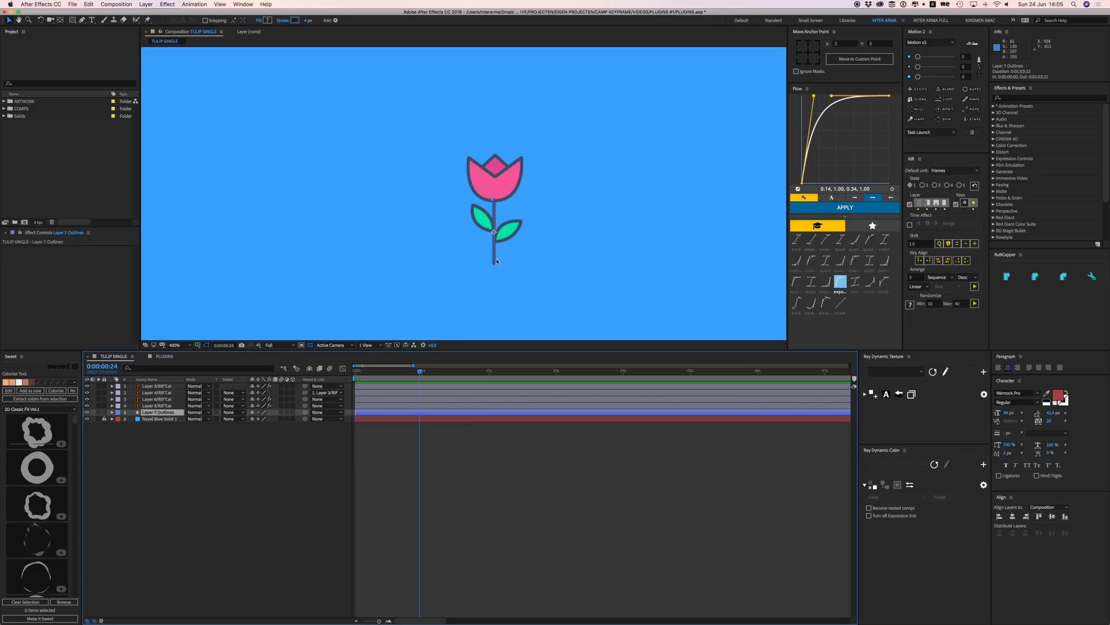
left_click(112, 412)
left_click(296, 418)
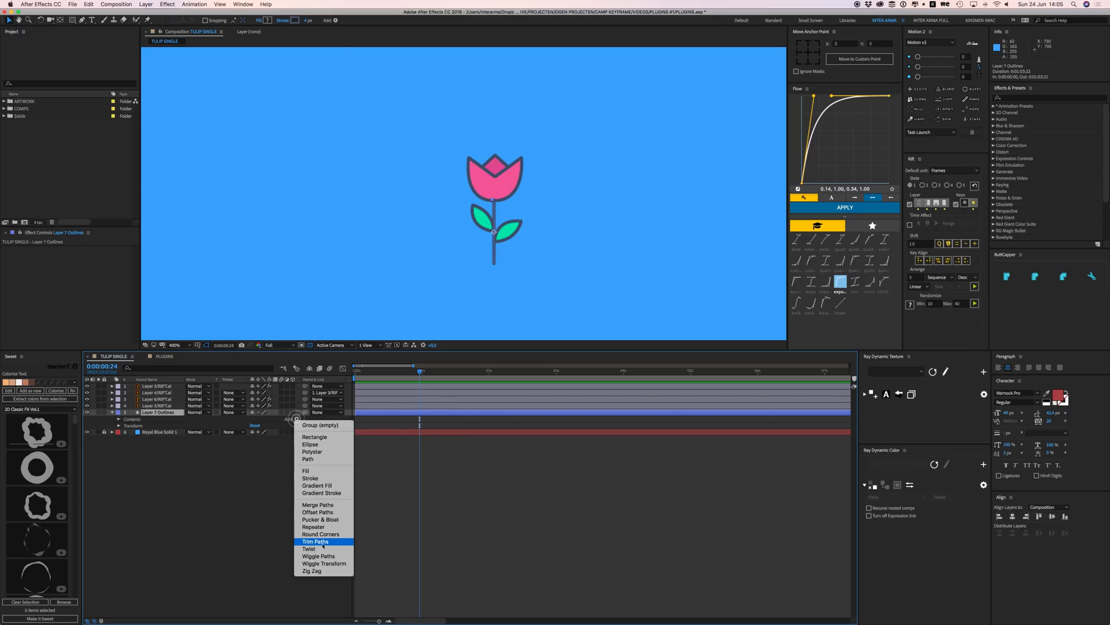
left_click(324, 542)
- Keyframe the Trim Paths End at 0% at 0:00:00:09 and 100% at 0:00:00:24, and preview the stem's growth
left_click(125, 432)
left_click(138, 445)
left_click(379, 371)
left_click_drag(254, 445, 206, 449)
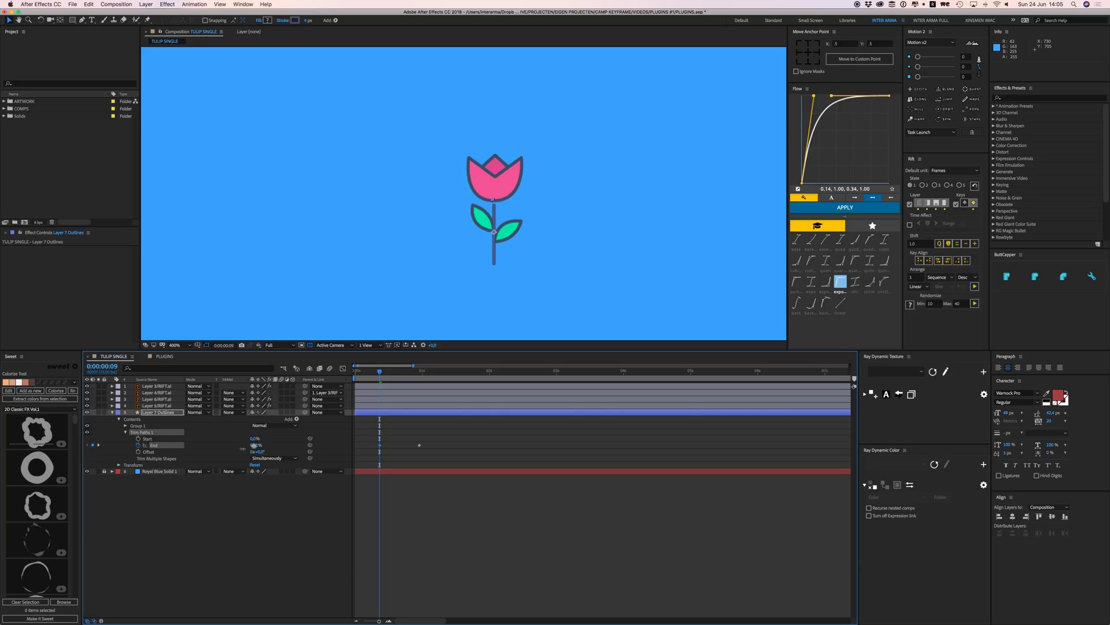
key("space")
left_click(517, 439)
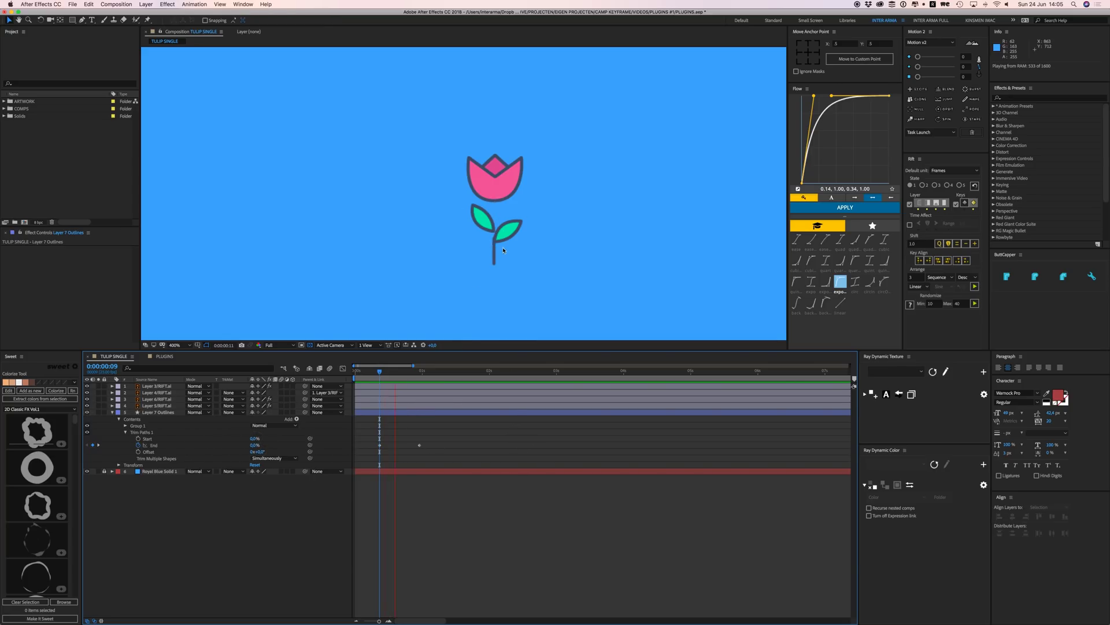
key("space")
- Apply Easy Ease to both End keyframes of the stem's Trim Paths
left_click(379, 445)
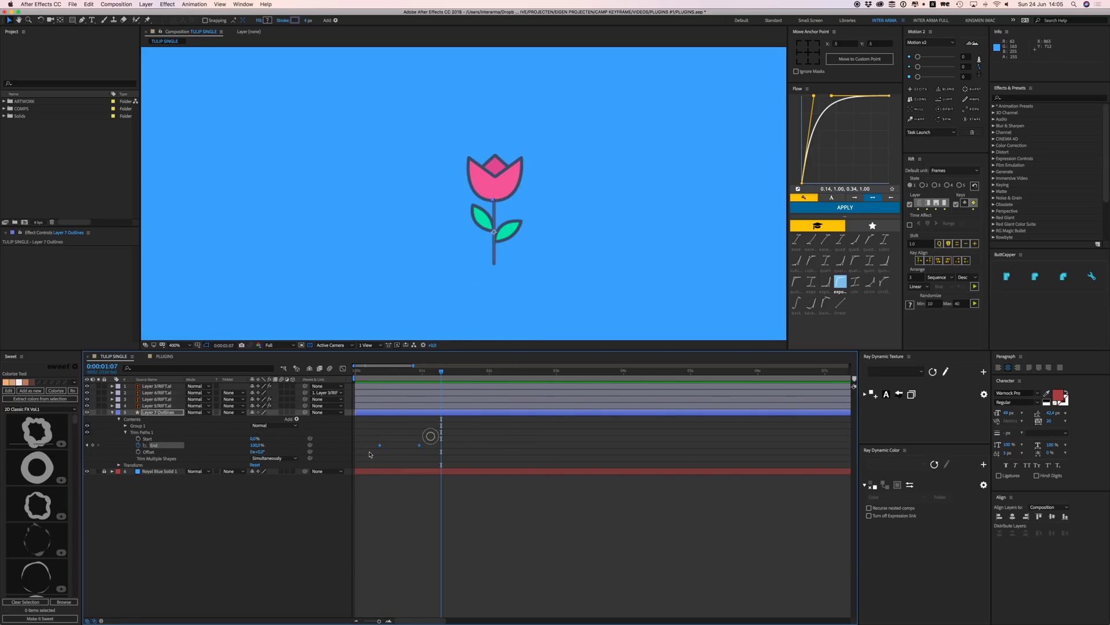
right_click(380, 446)
mouse_move(428, 534)
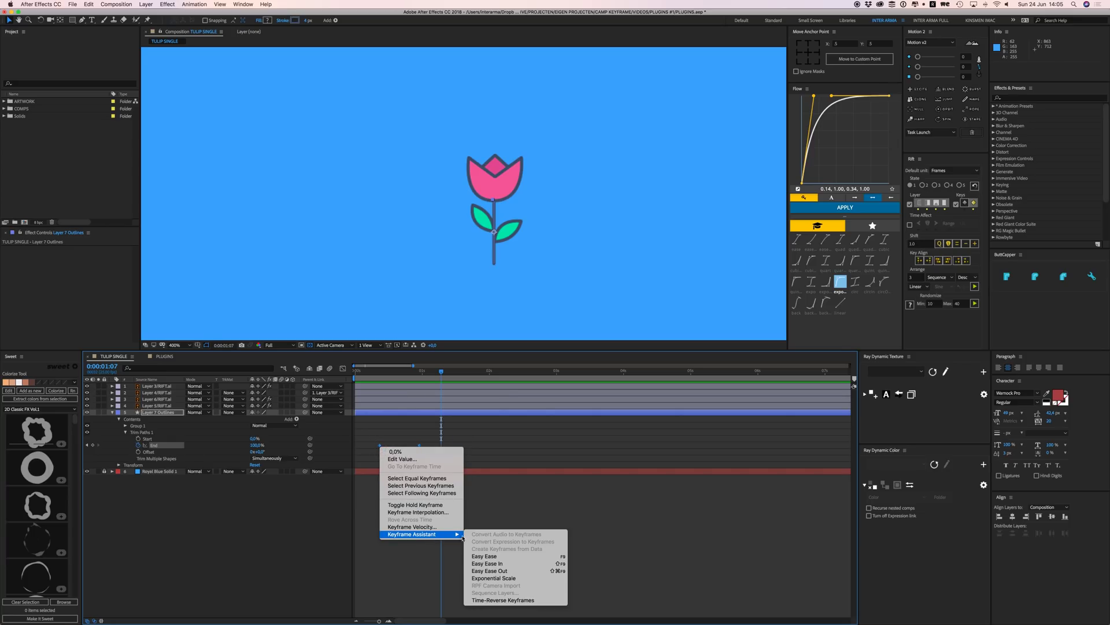
left_click(483, 555)
- Steepen the End speed curve in the Graph Editor, and undo the easing changes
left_click(342, 367)
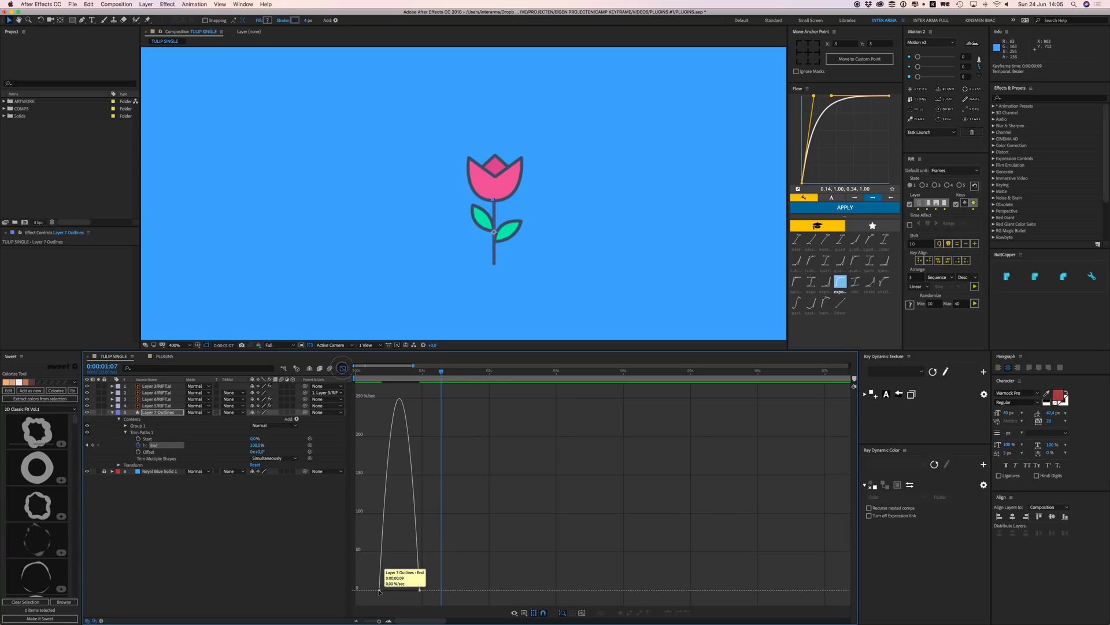
left_click_drag(381, 590, 410, 595)
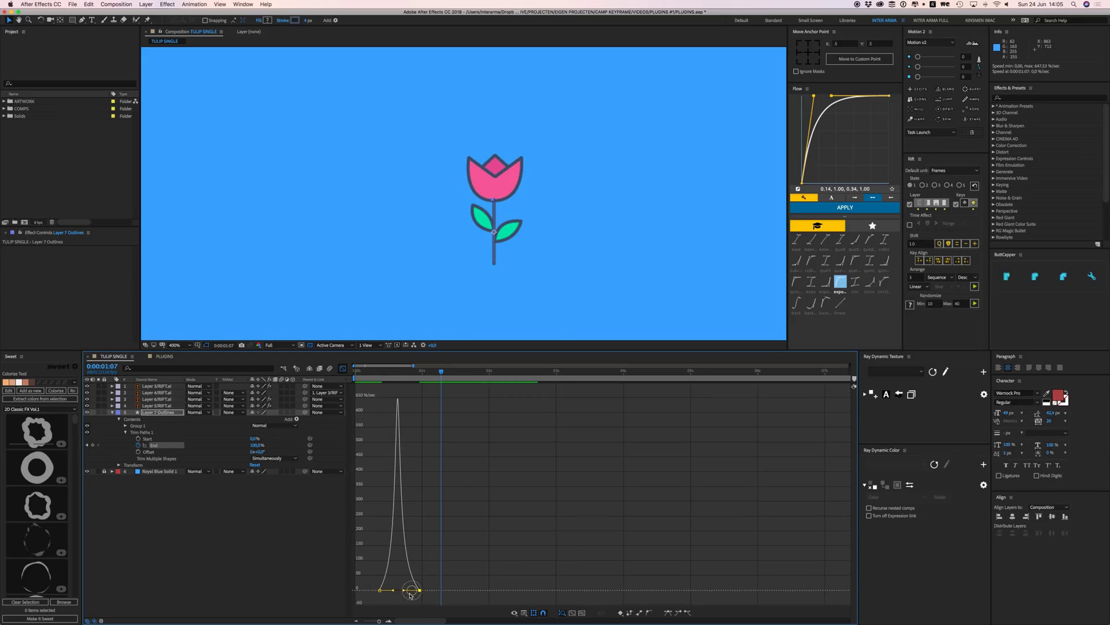
key("super+z")
key("super+z")
key("super+z")
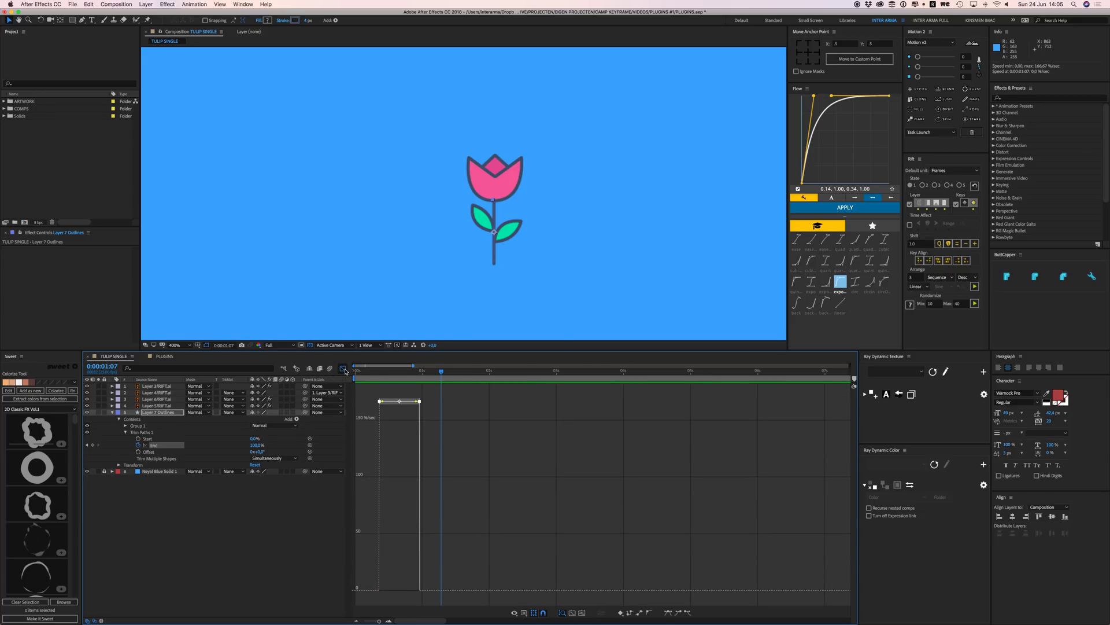
left_click(342, 367)
- Apply Flow's expo preset curve 0.90, 0.00, 0.10, 1.00 to both End keyframes
left_click_drag(433, 432, 367, 459)
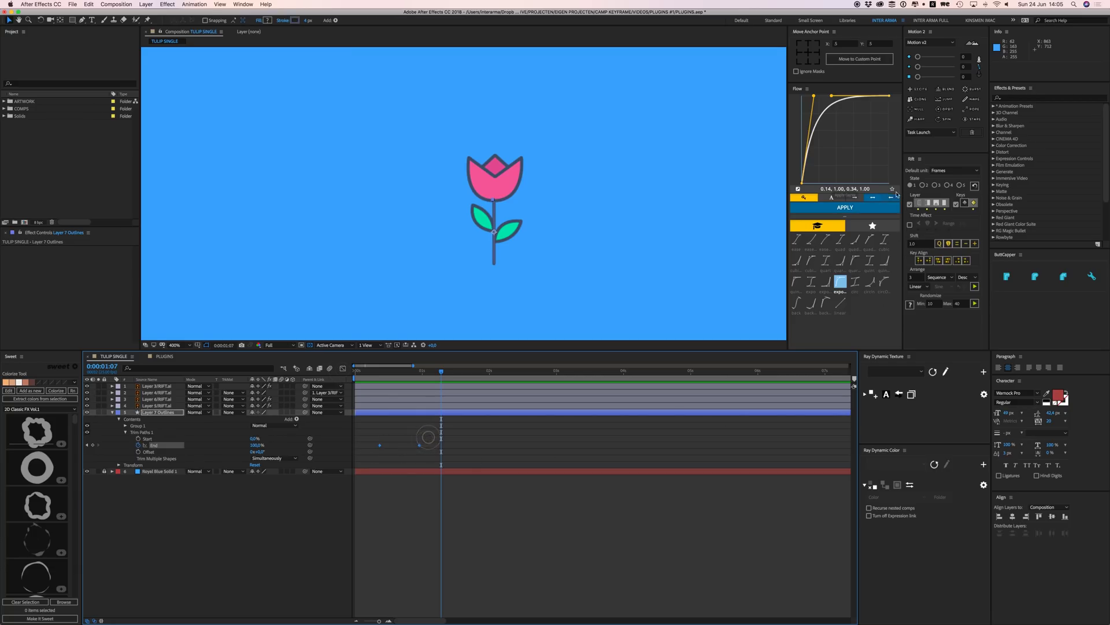
left_click(826, 260)
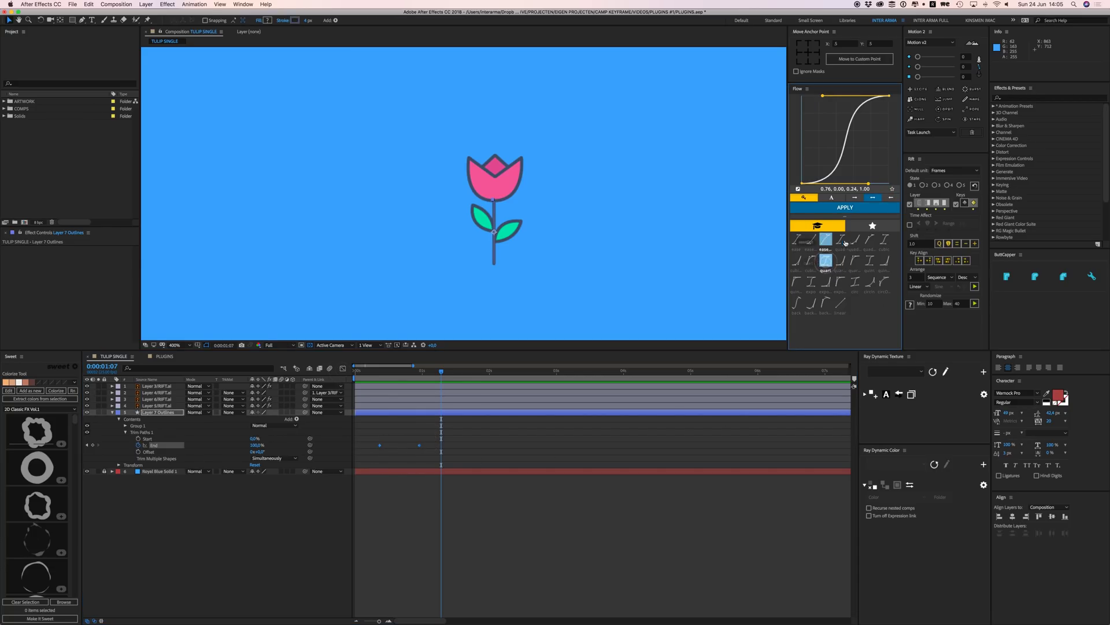
left_click(812, 282)
left_click(842, 208)
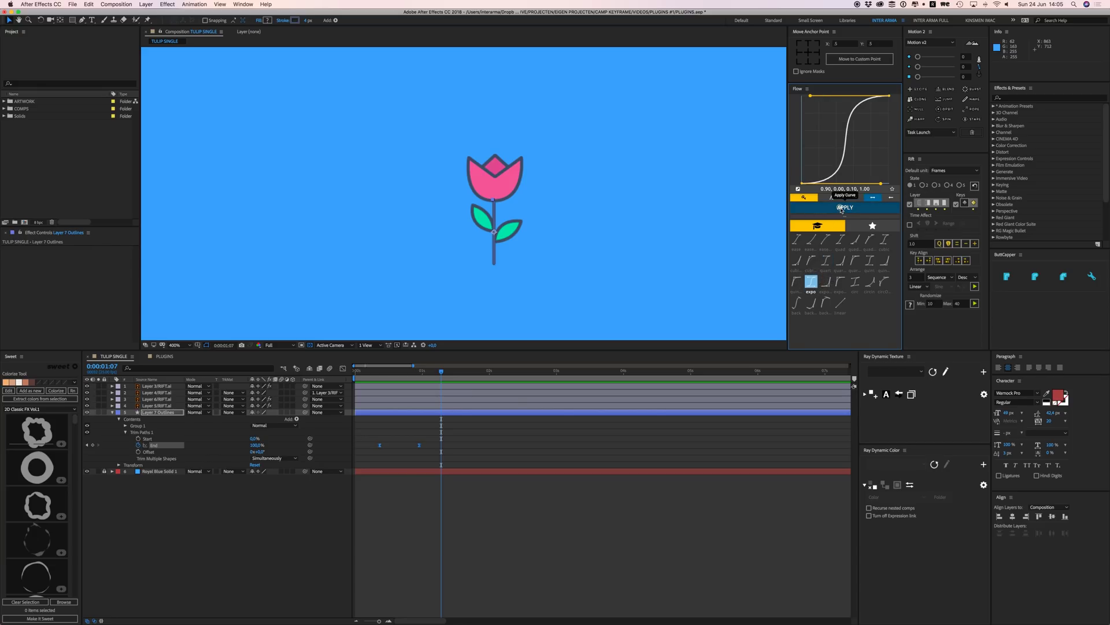
- Show the End speed graph and apply Flow's expo preset curve 0.66, 0.00, 0.86, 0.00 to both keyframes
left_click(343, 369)
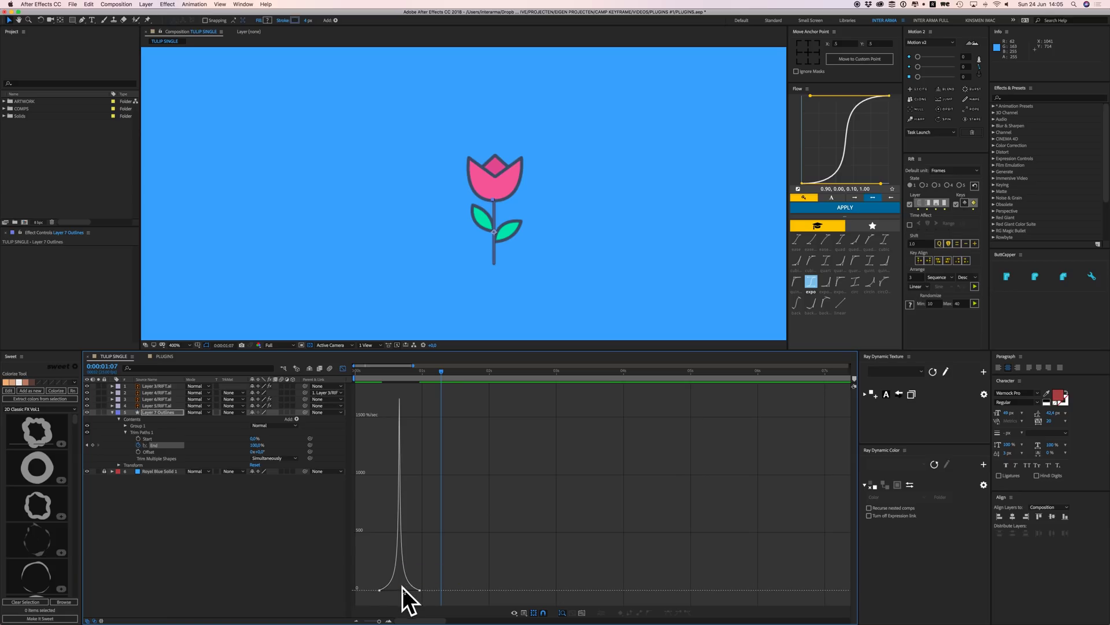
left_click(374, 371)
left_click_drag(464, 605, 373, 562)
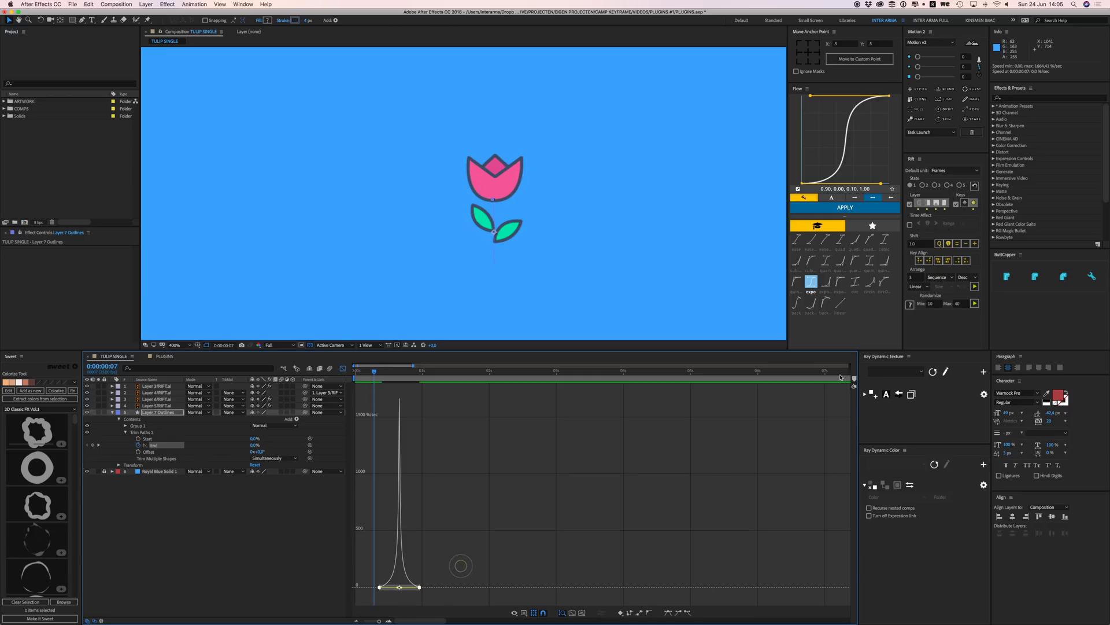
left_click(831, 285)
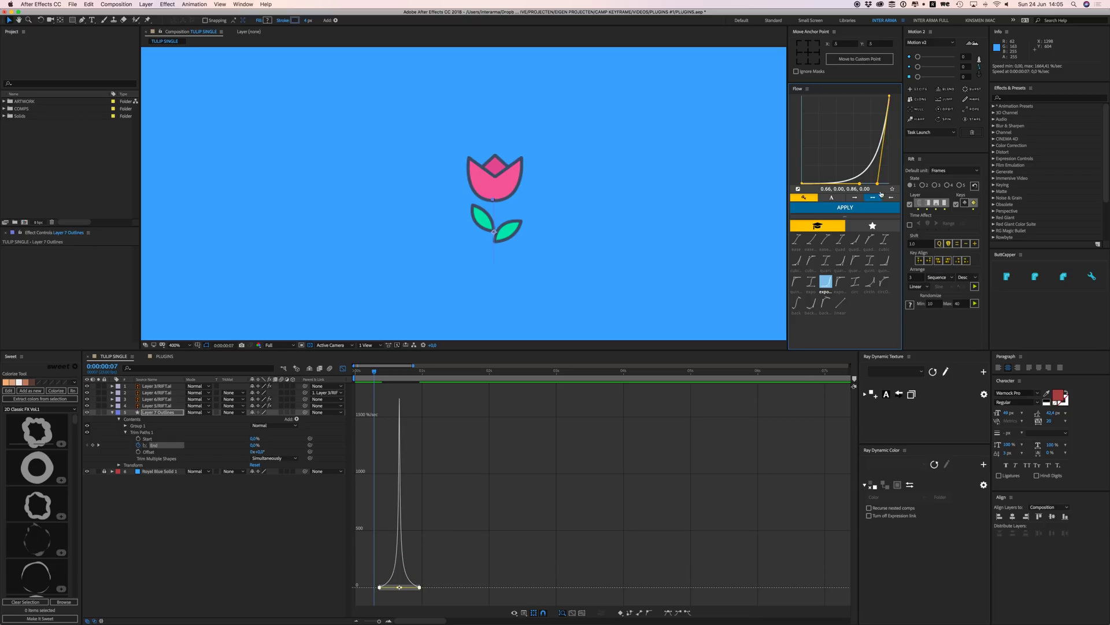
left_click(849, 212)
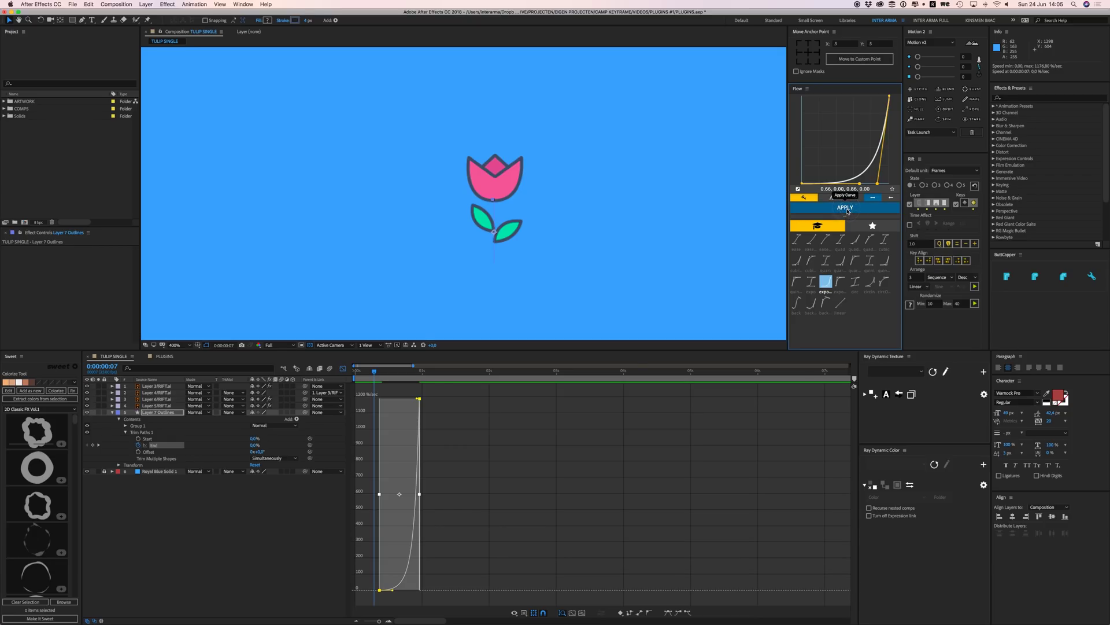
- Apply Flow's expo preset curve 0.14, 1.00, 0.34, 1.00 to both End keyframes, and preview the eased stem growth
left_click(840, 281)
left_click(844, 211)
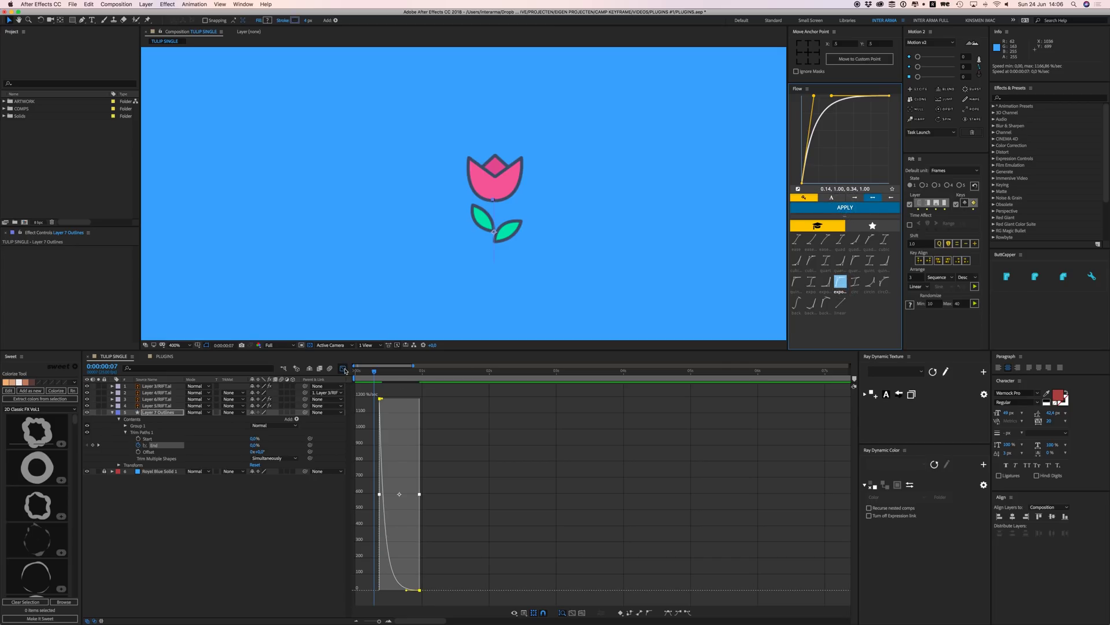
left_click(343, 367)
key("space")
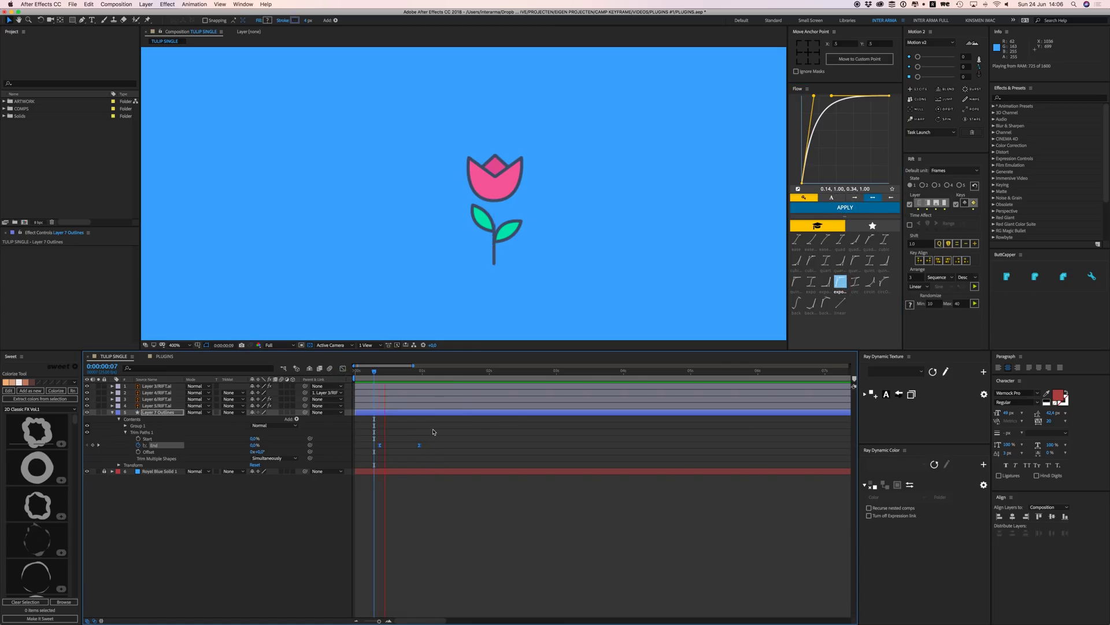
- Reshape Flow's curve to 0.41, 0.70, 0.79, 0.23, apply it to both End keyframes, and preview the stem growth
key("space")
left_click(443, 437)
left_click_drag(817, 98, 877, 161)
left_click(858, 210)
key("space")
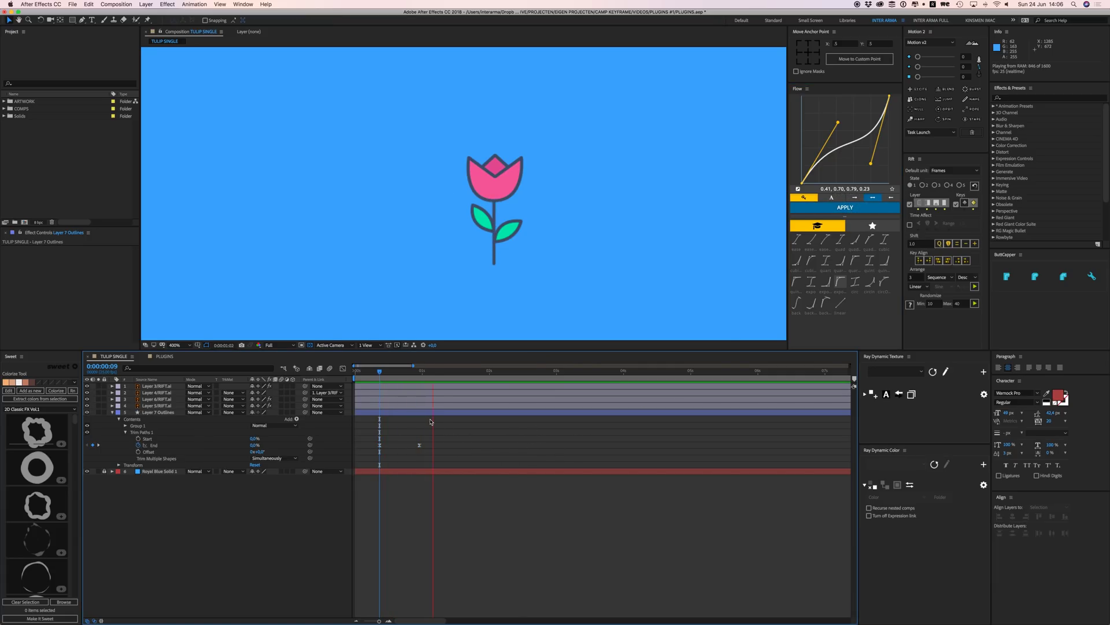
- Reshape Flow's curve to 0.16, 0.76, 0.48, 0.85, apply it to both End keyframes, and preview from the first one
left_click_drag(441, 432, 352, 468)
left_click_drag(855, 128, 853, 124)
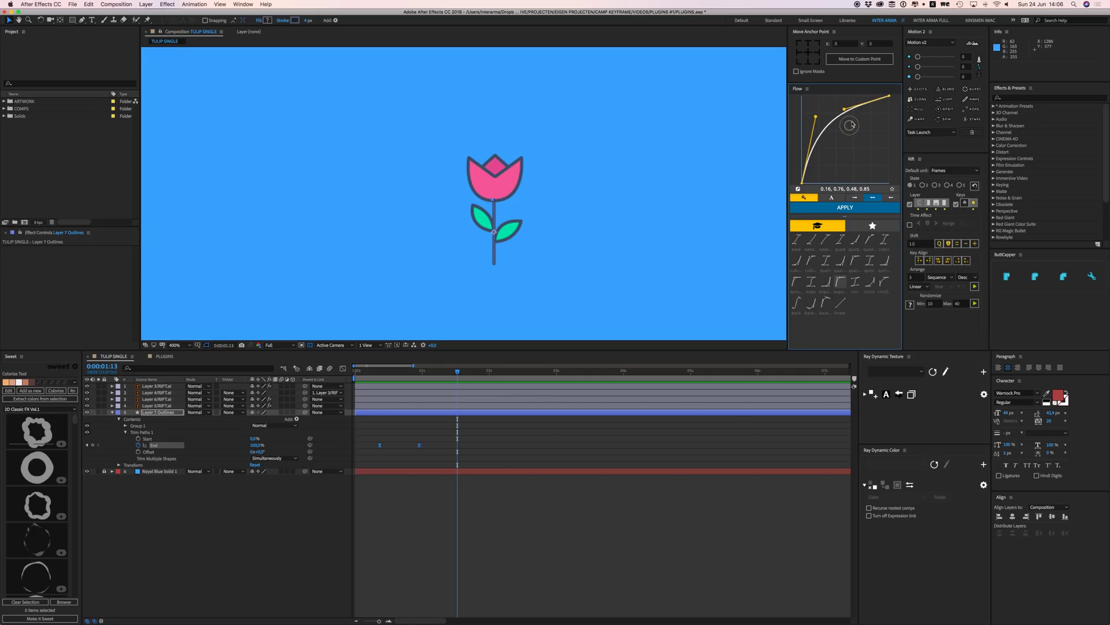
left_click(856, 207)
left_click(380, 370)
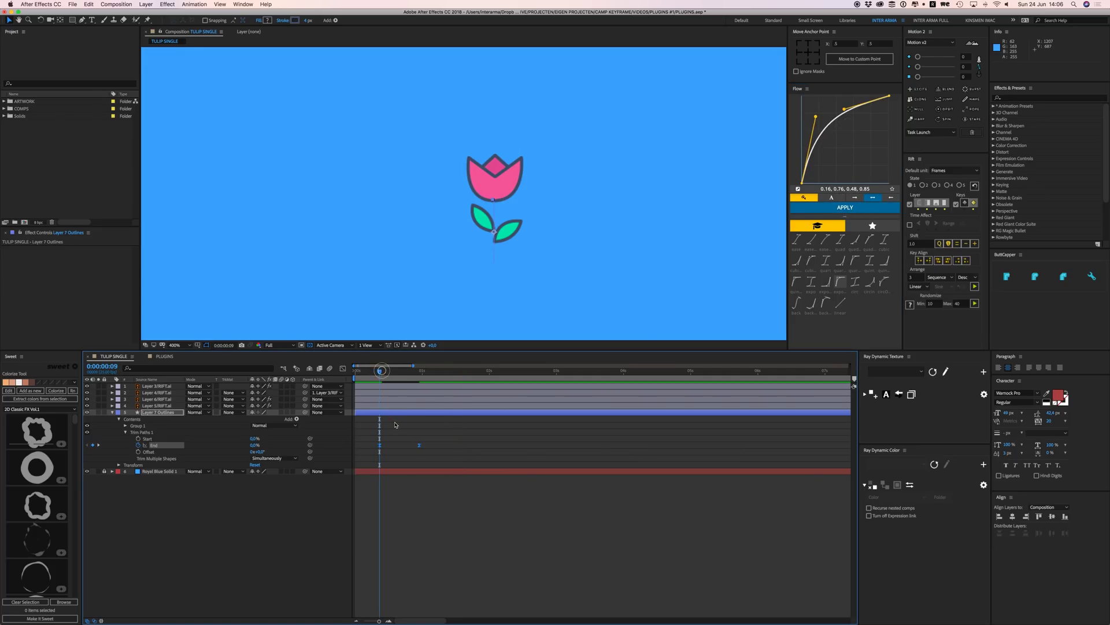
key("space")
- Save the current Flow curve as a preset named "Camp Keyframe", and show the user preset library
left_click_drag(454, 436, 569, 466)
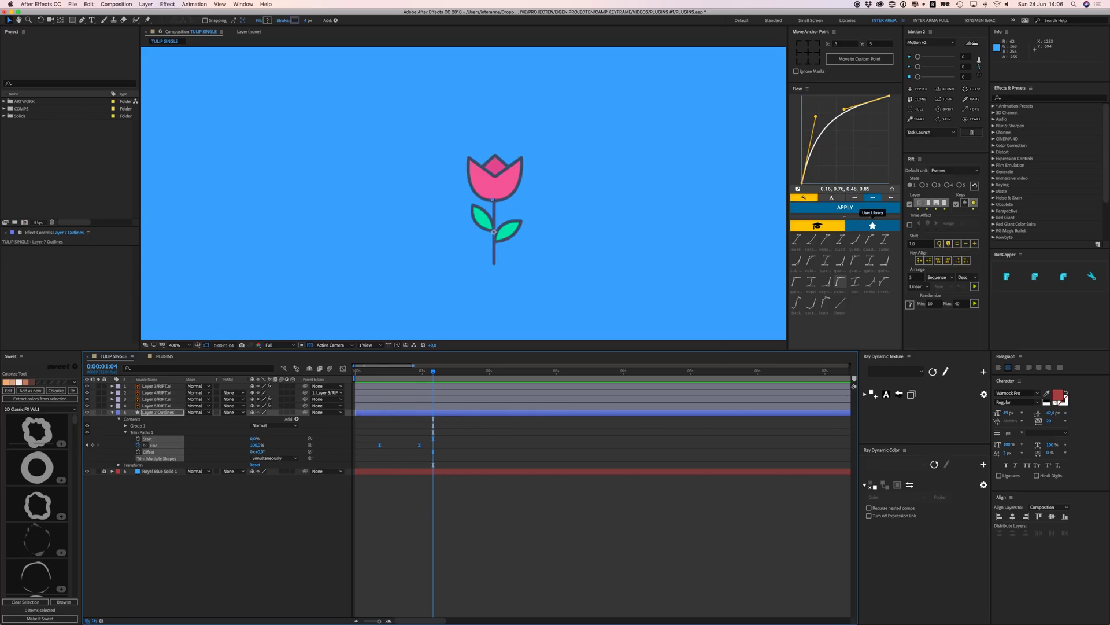
left_click(894, 191)
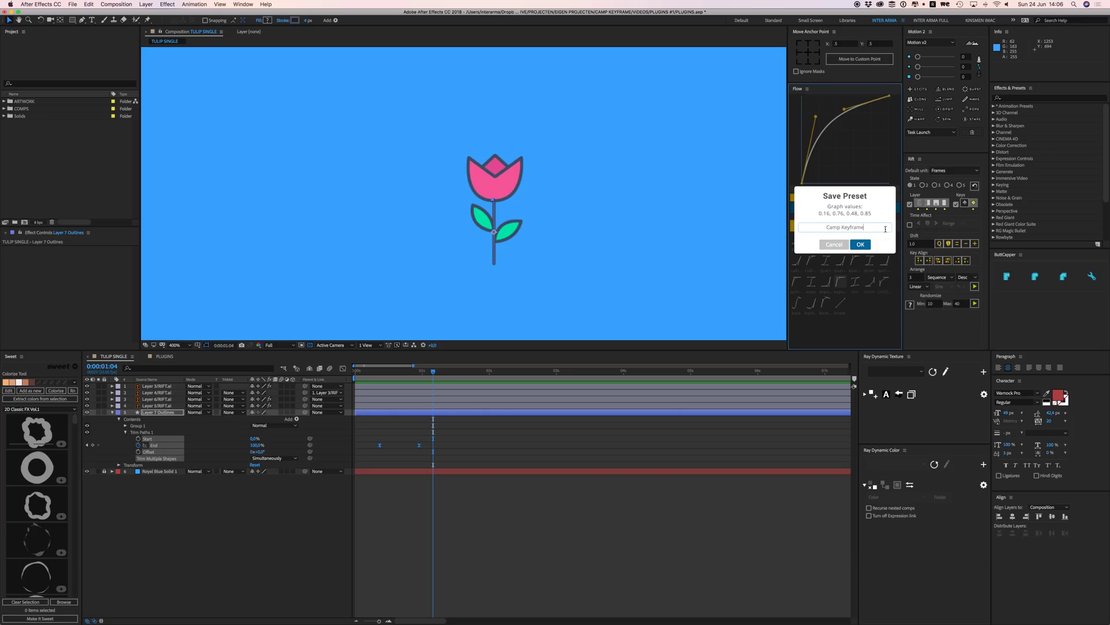
left_click(861, 245)
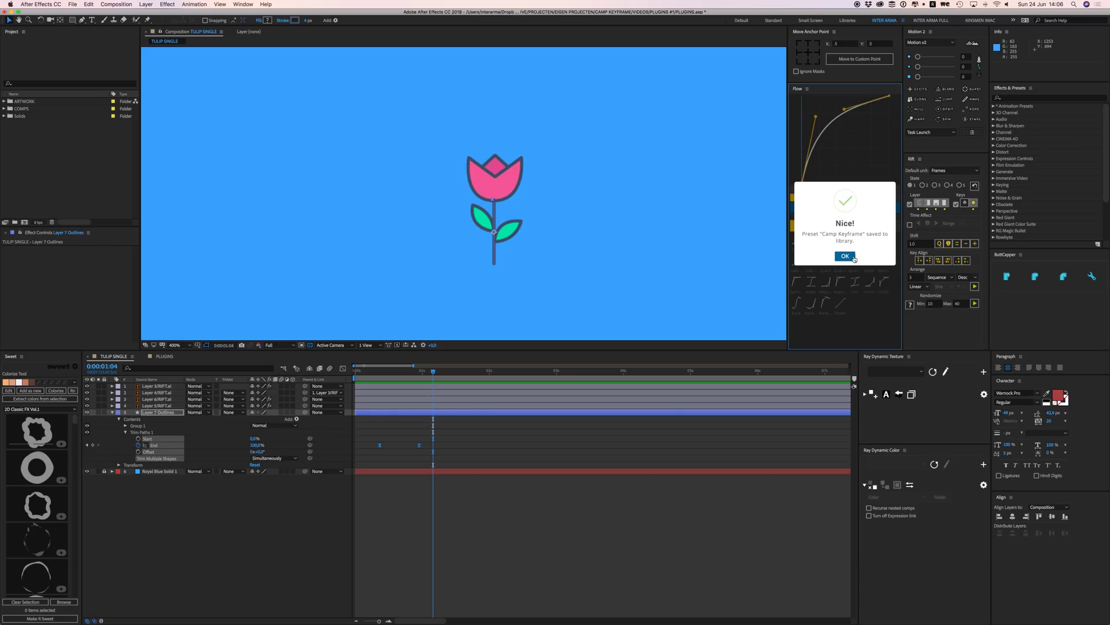
left_click(845, 256)
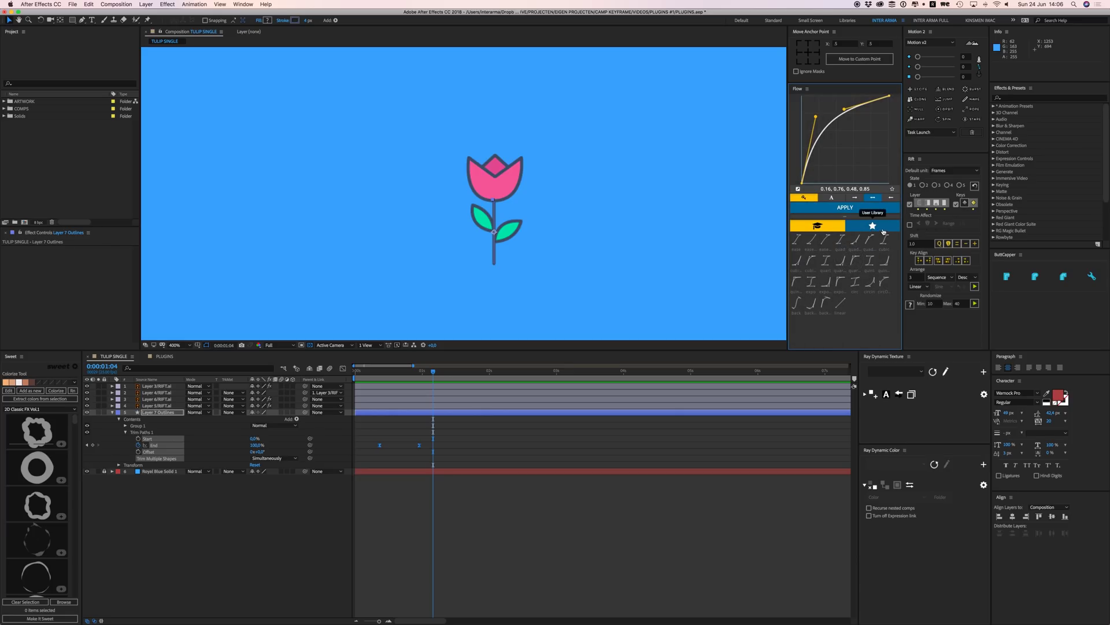
left_click(883, 231)
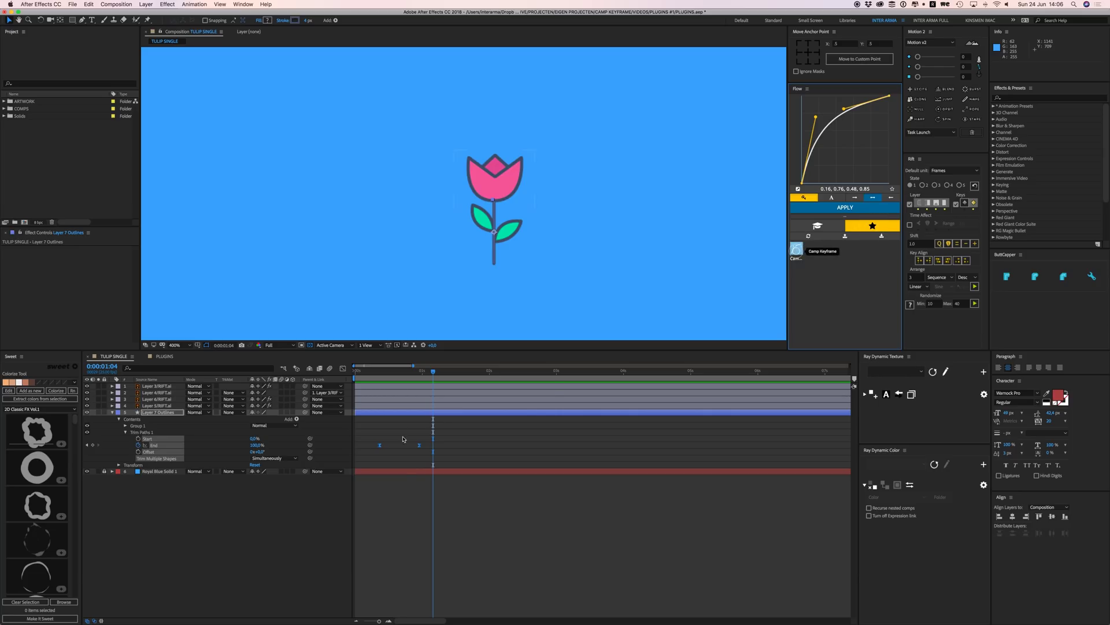
- Pick Flow's built-in quart preset, and recall and apply the saved Camp Keyframe preset on the End keyframes instead
left_click(817, 227)
left_click(826, 261)
left_click_drag(449, 442, 358, 454)
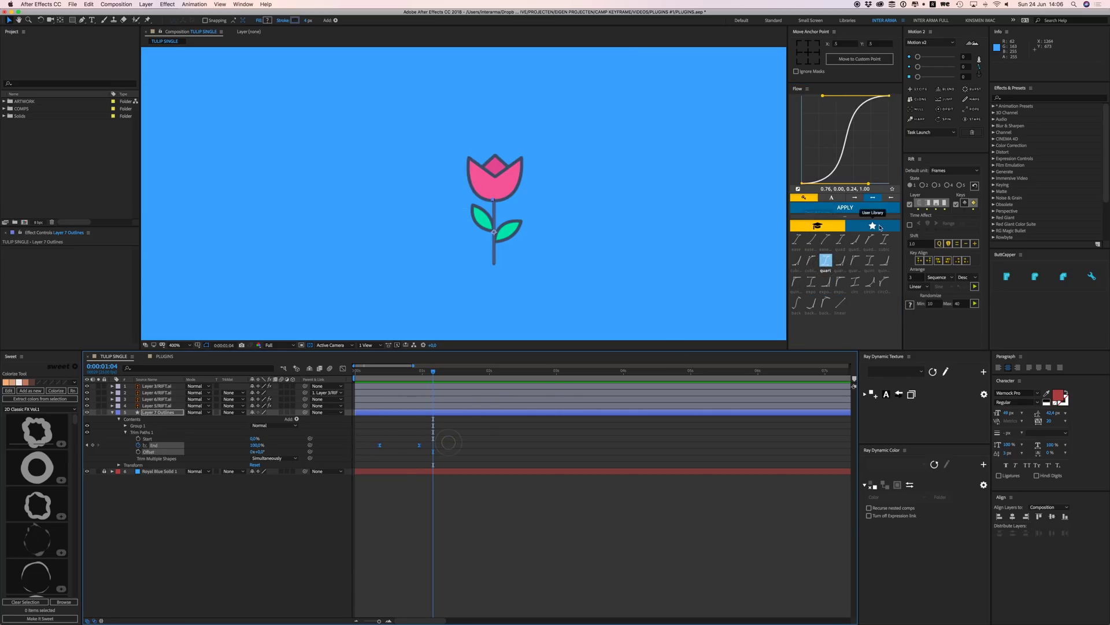
left_click(874, 226)
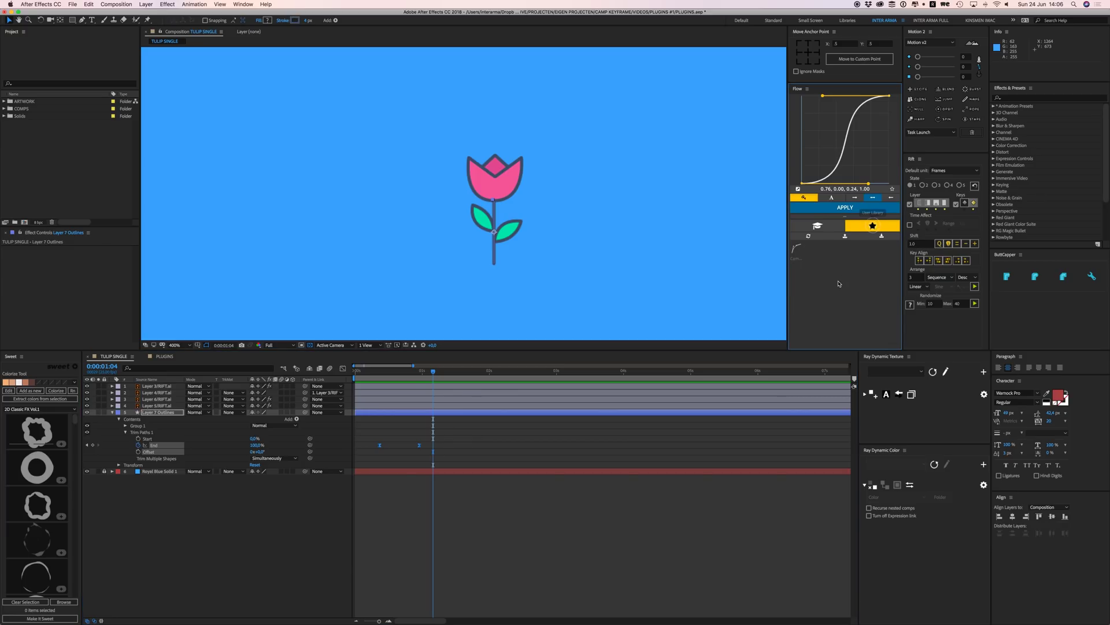
left_click(798, 249)
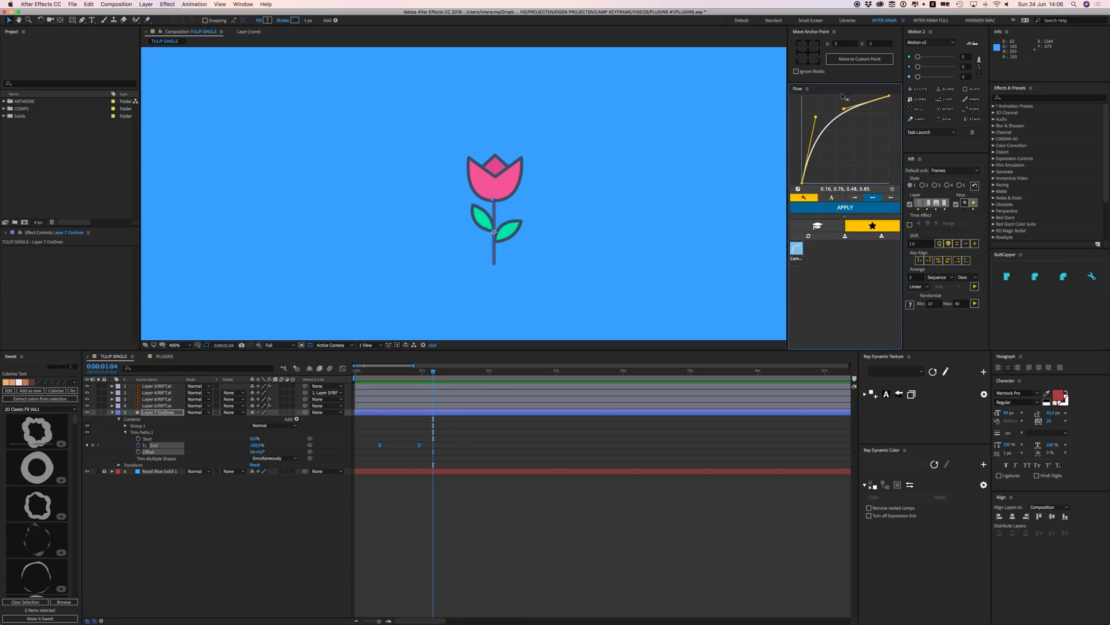
left_click(842, 211)
- Return to Flow's built-in presets and reshape the curve to 0.66, 0.20, 0.41, 0.87 by its handles
left_click(826, 226)
left_click_drag(817, 121, 838, 107)
left_click_drag(851, 148, 859, 166)
left_click_drag(477, 428, 373, 460)
left_click(486, 443)
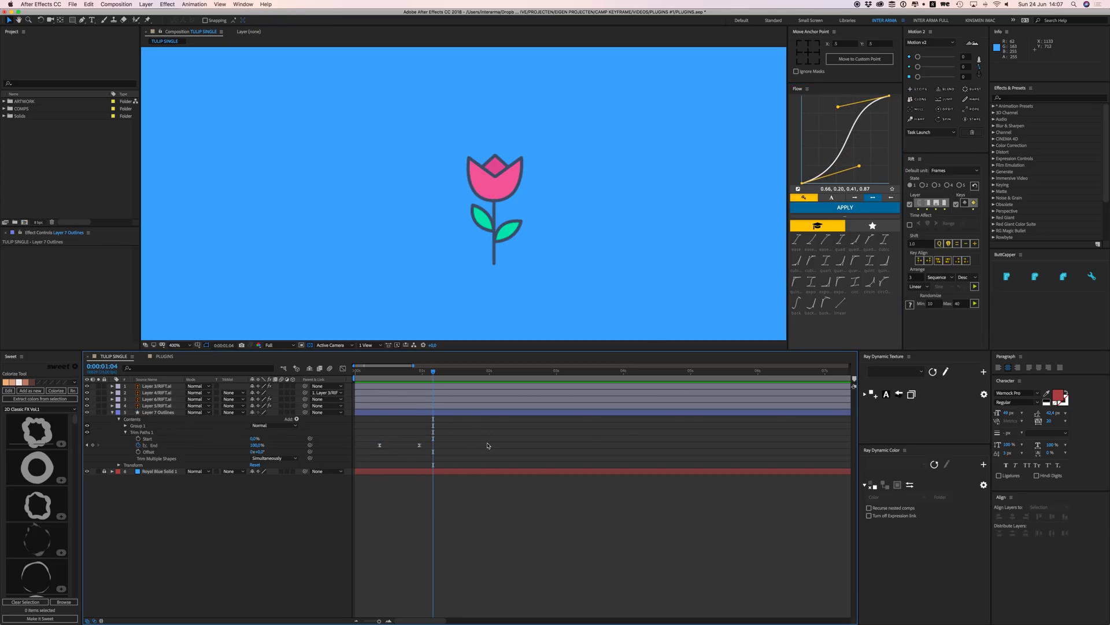
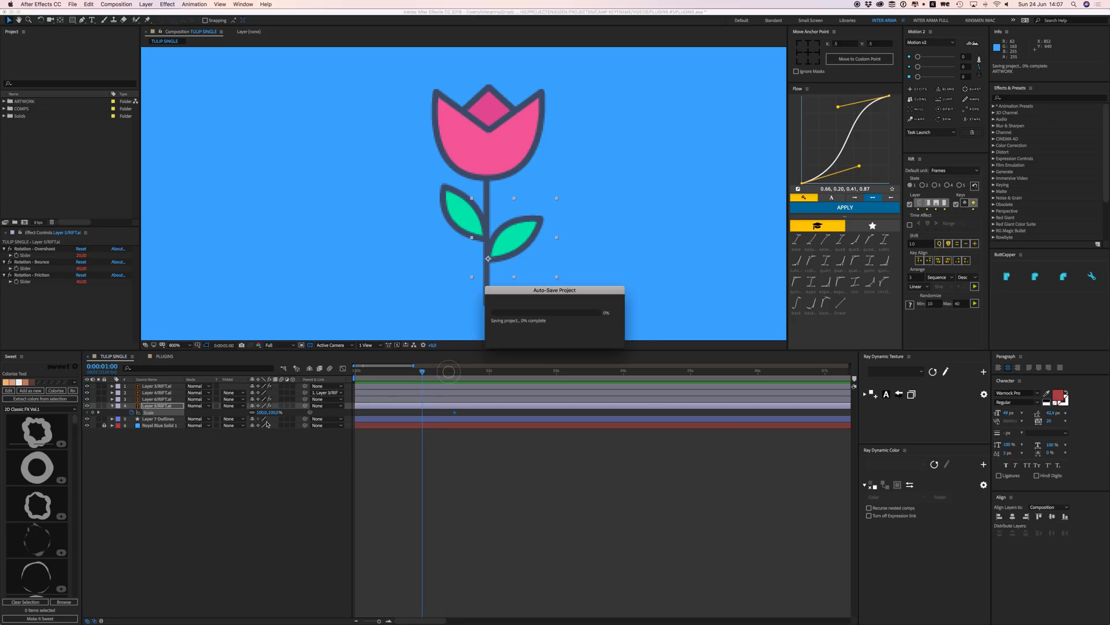
- Set the right leaf's Scale to 0% at 0:00:01:00, and preview its growth
type("0")
key("Return")
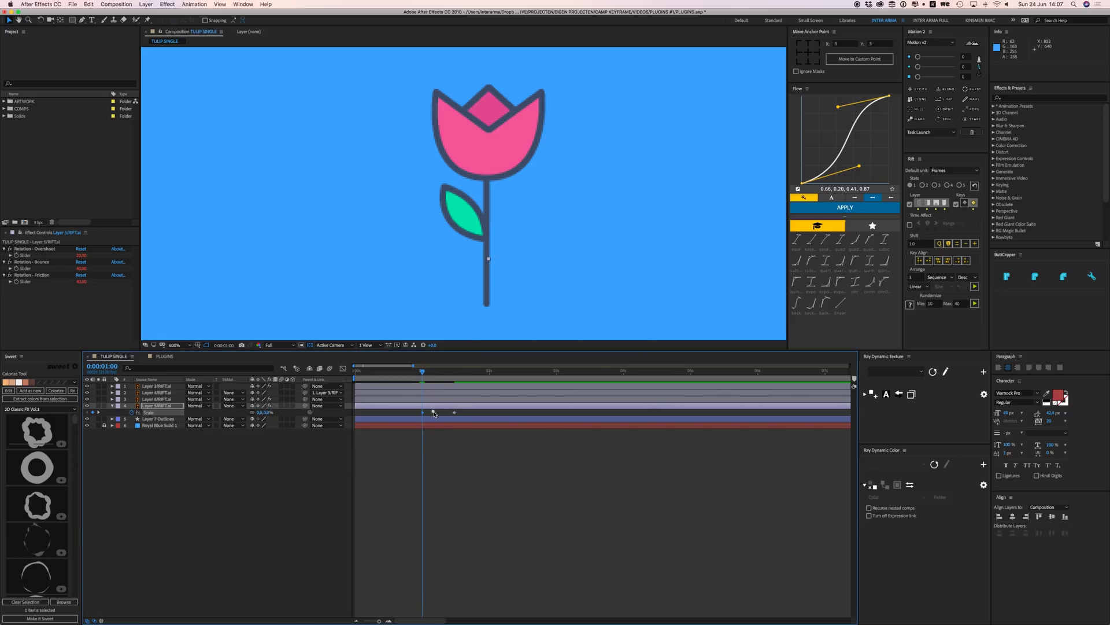
key("space")
- Apply Flow's expo preset curve 0.14, 1.00, 0.34, 1.00 to both Scale keyframes of the right leaf, and preview it
left_click_drag(463, 409, 408, 420)
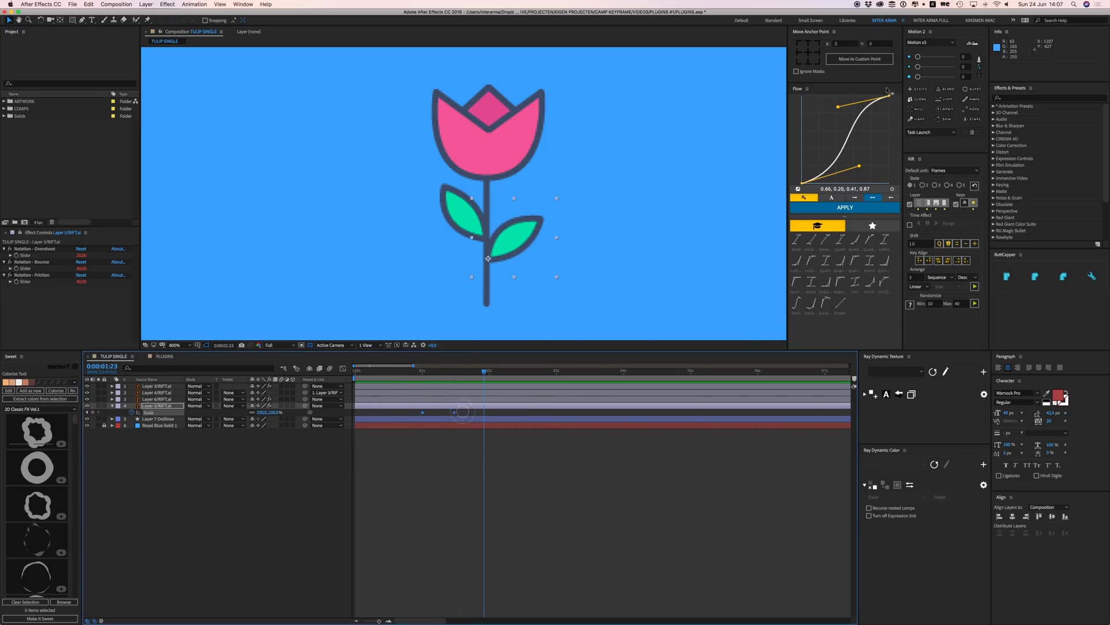
left_click(842, 283)
left_click(845, 207)
left_click_drag(436, 369, 423, 370)
key("space")
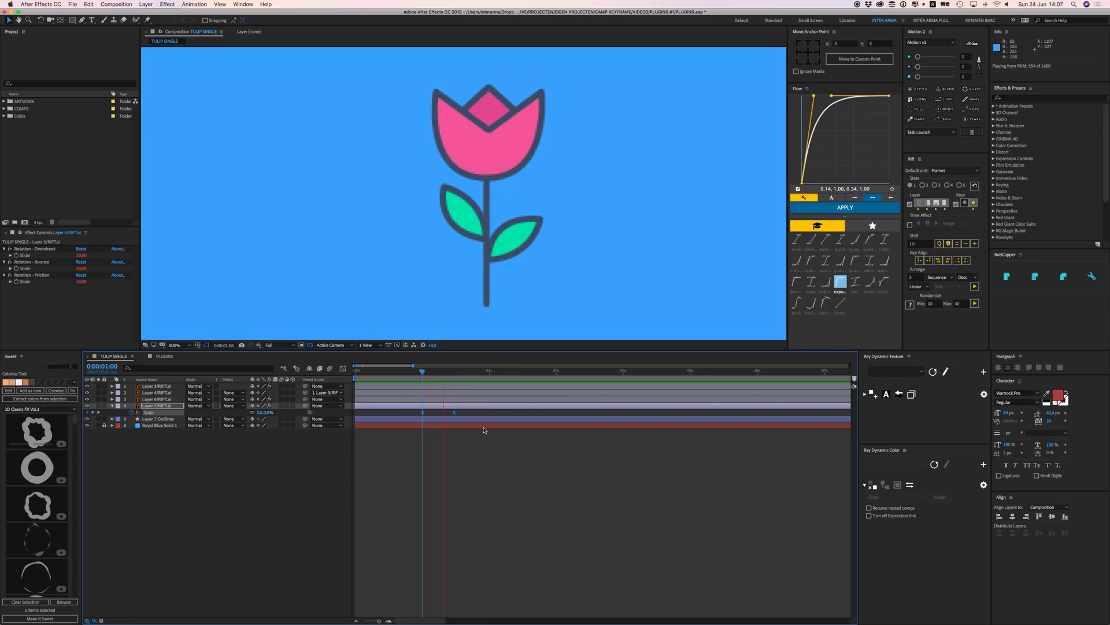
- Check the right leaf's Scale speed graph, and undo the Flow easing on its keyframes
left_click(342, 369)
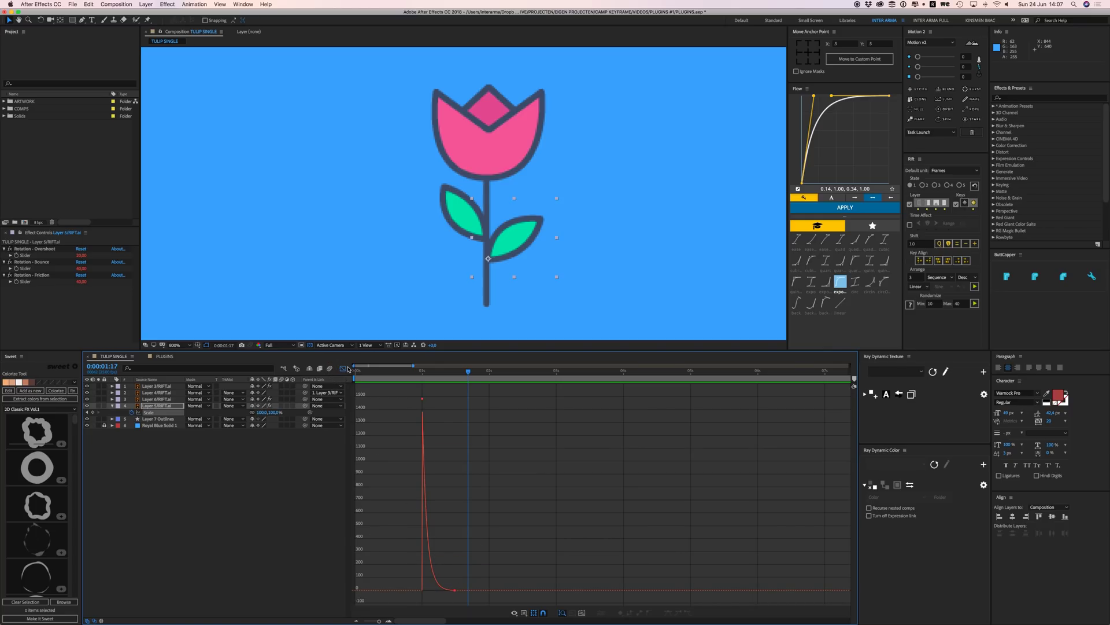
left_click(342, 369)
left_click_drag(406, 419, 464, 412)
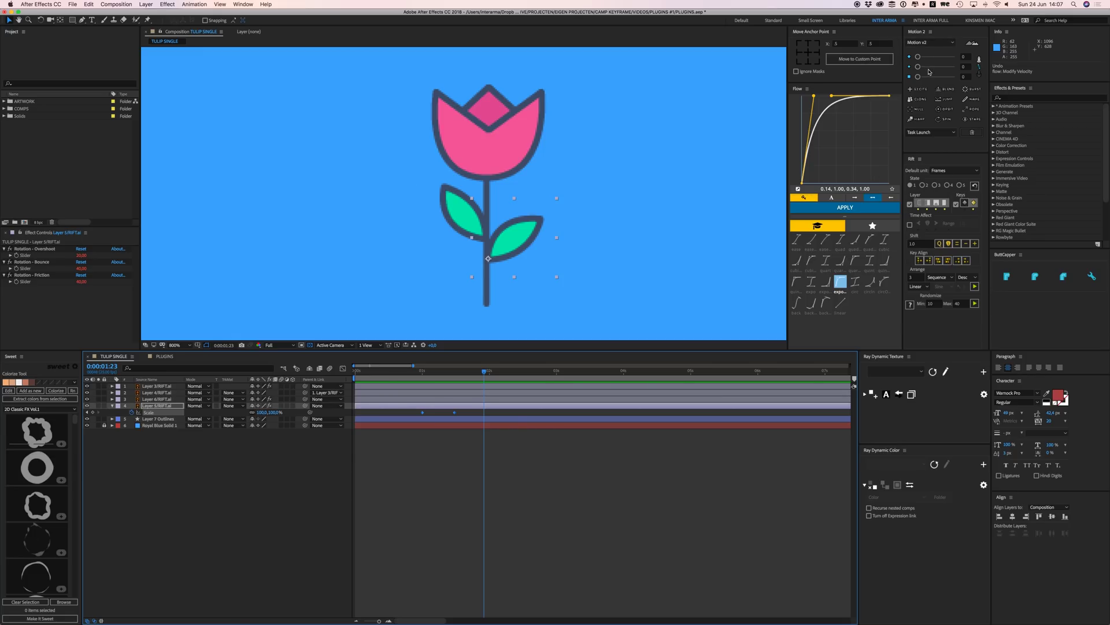
- Try Motion 2's combined ease slider on both Scale keyframes in the speed graph, and return to the layer bars
left_click(342, 369)
left_click_drag(407, 396, 475, 418)
mouse_move(919, 67)
left_mouse_down()
mouse_move(941, 68)
mouse_move(922, 63)
mouse_move(920, 77)
mouse_move(945, 70)
mouse_move(922, 67)
left_mouse_up()
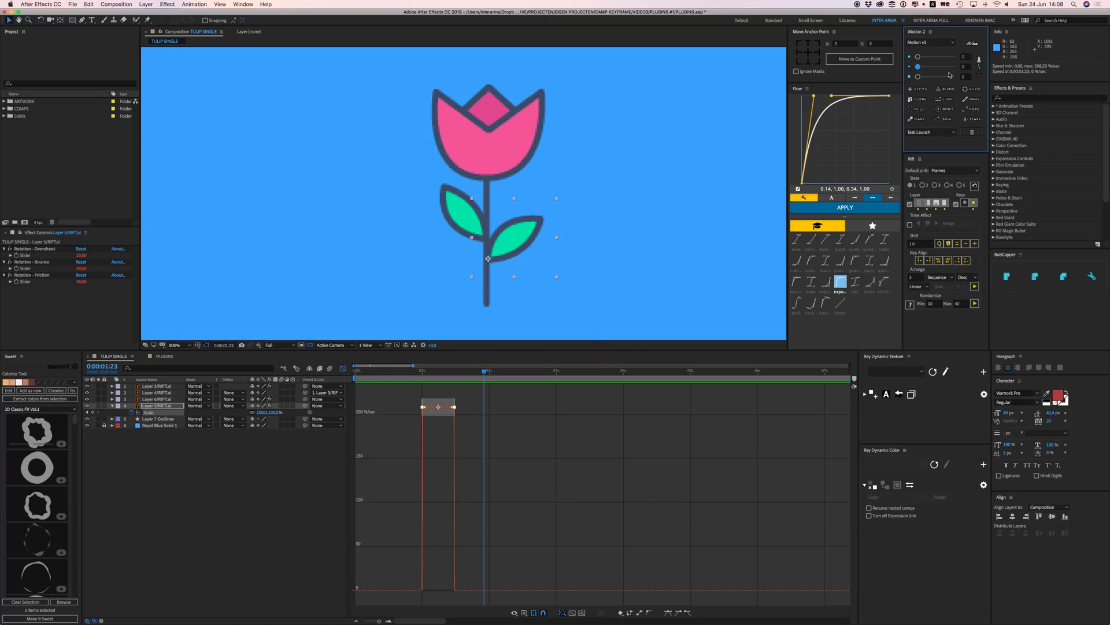
left_click(343, 367)
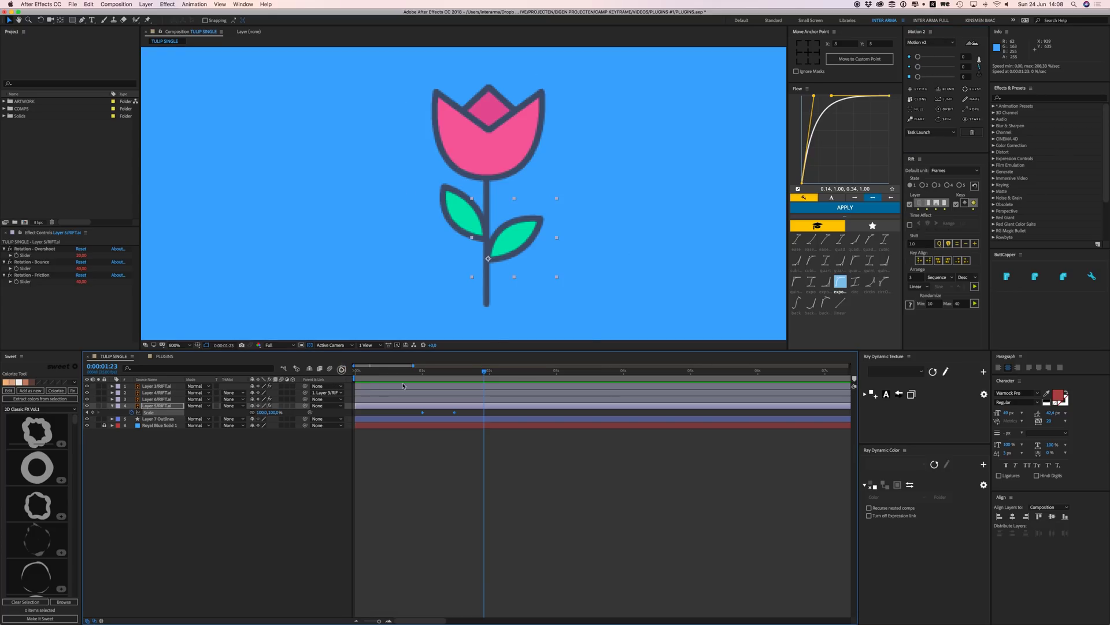
- Show Motion 2's anchor point grid, and move the right leaf's anchor point by hand with the Pan Behind tool
left_click(979, 67)
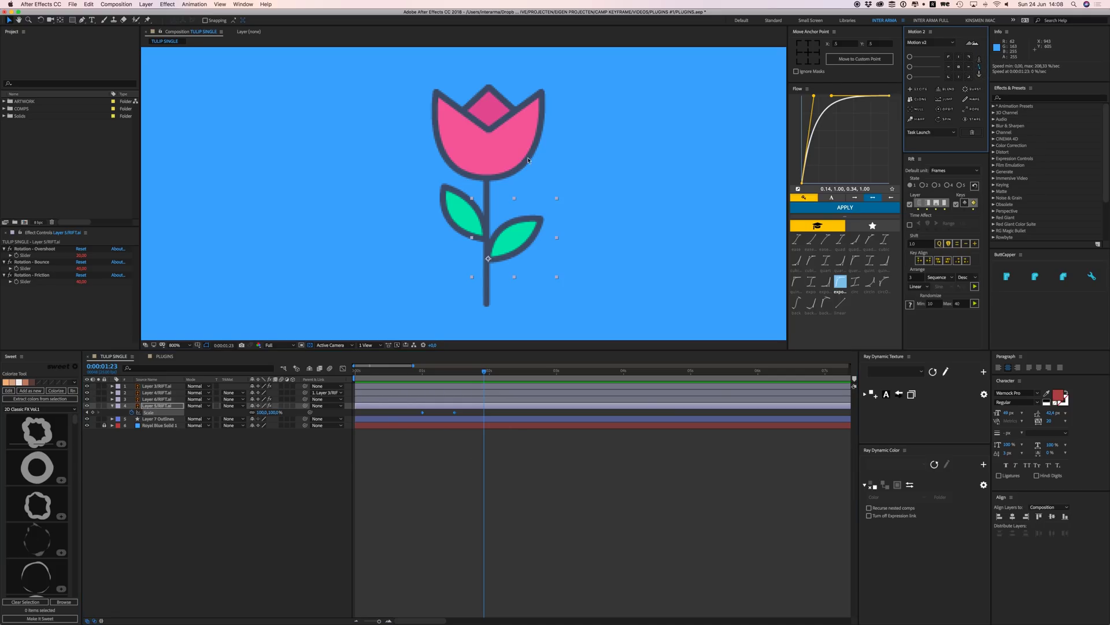
left_click(60, 20)
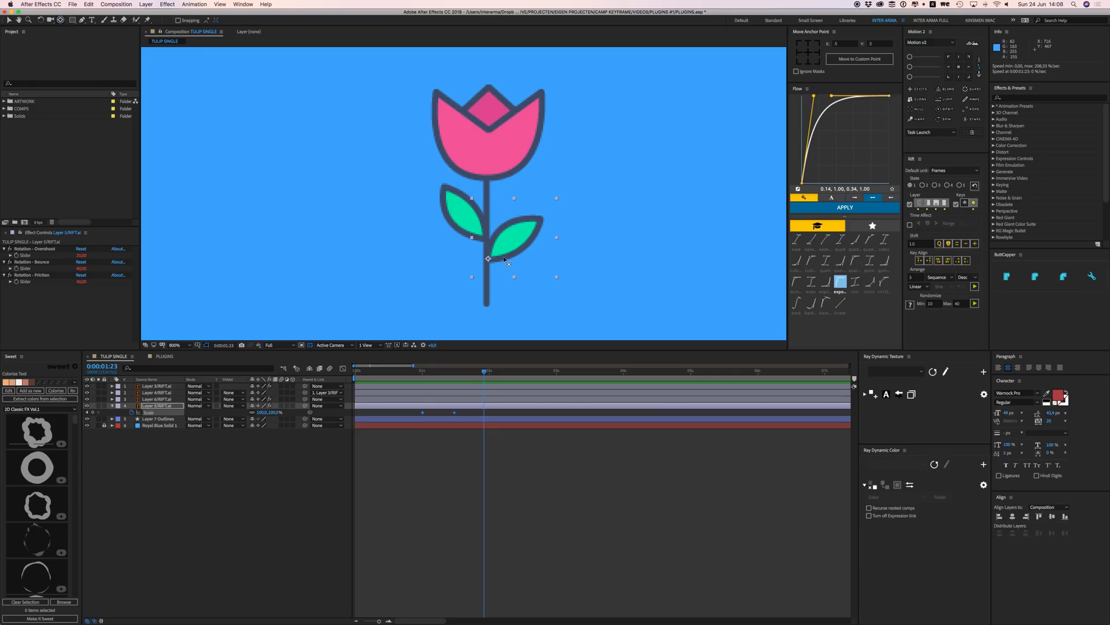
left_click_drag(488, 258, 519, 238)
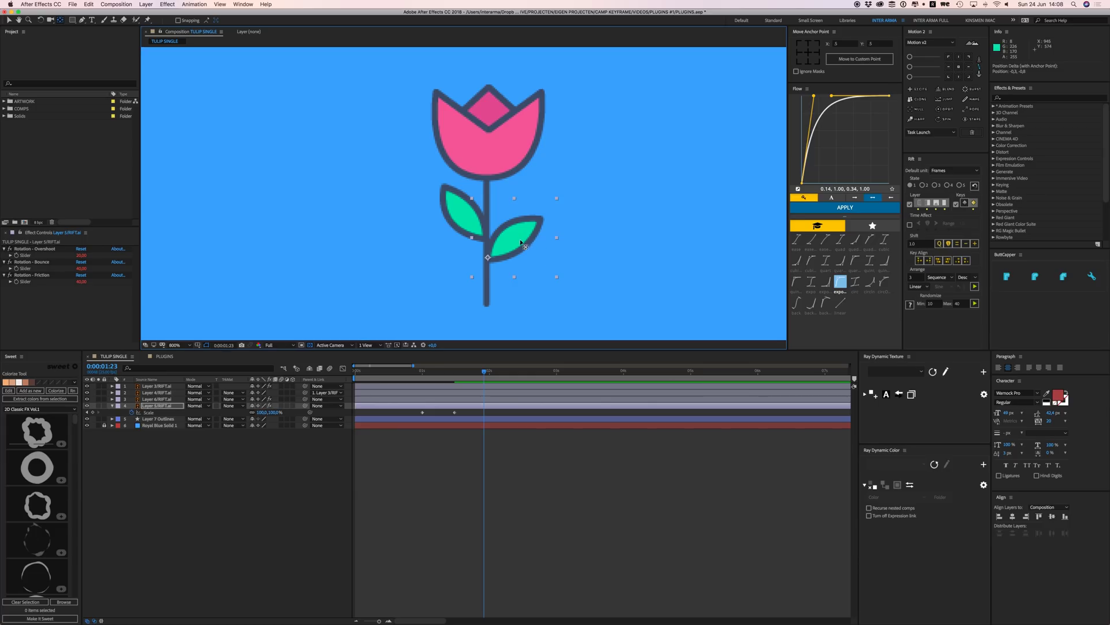
- Snap the right leaf's anchor point to its centre, top and top-right with Motion 2, and move it back to the leaf's base
left_click(959, 67)
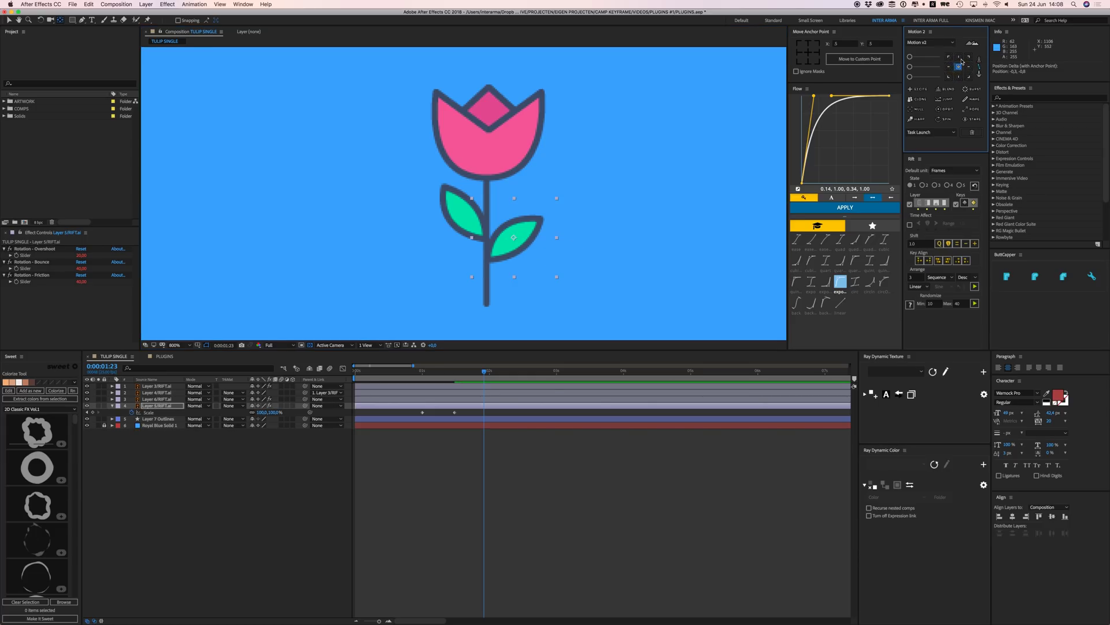
left_click(960, 58)
left_click(971, 57)
left_click(959, 67)
left_click_drag(513, 238, 487, 260)
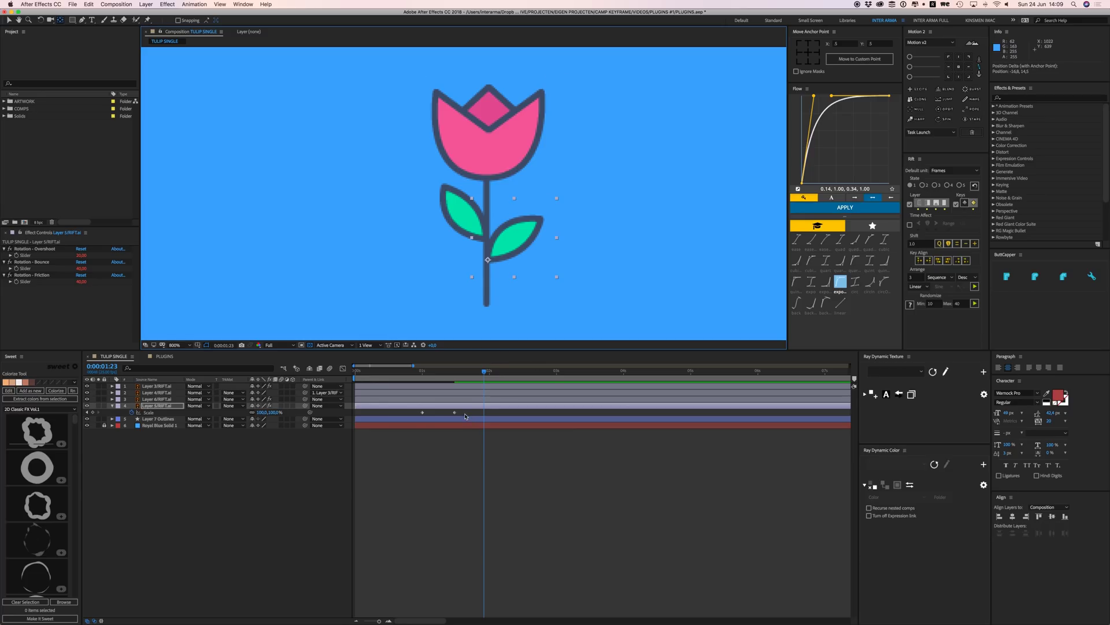
- Ease both Scale keyframes of the right leaf with Motion 2's combined ease slider, and preview the growth
left_click_drag(475, 411, 404, 425)
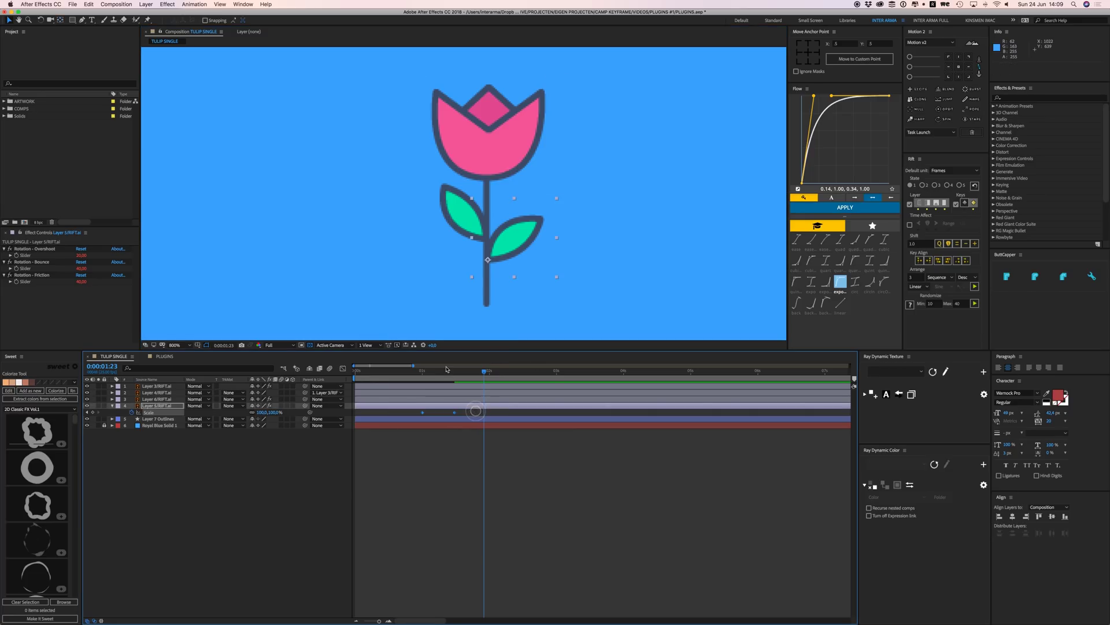
left_click(452, 371)
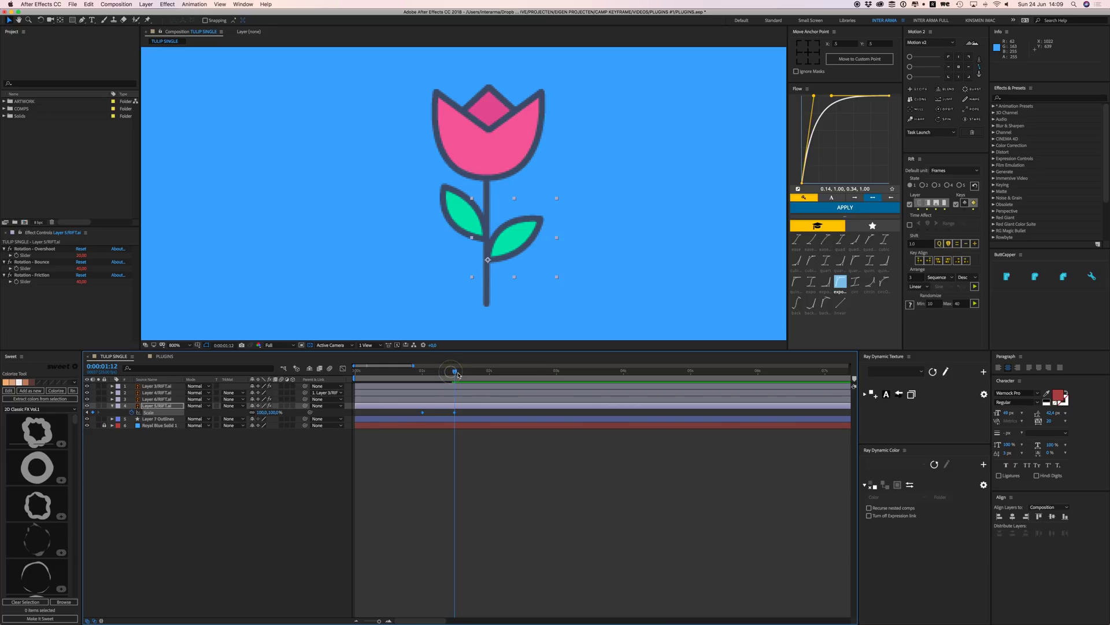
left_click_drag(934, 71, 930, 67)
left_click(433, 372)
key("space")
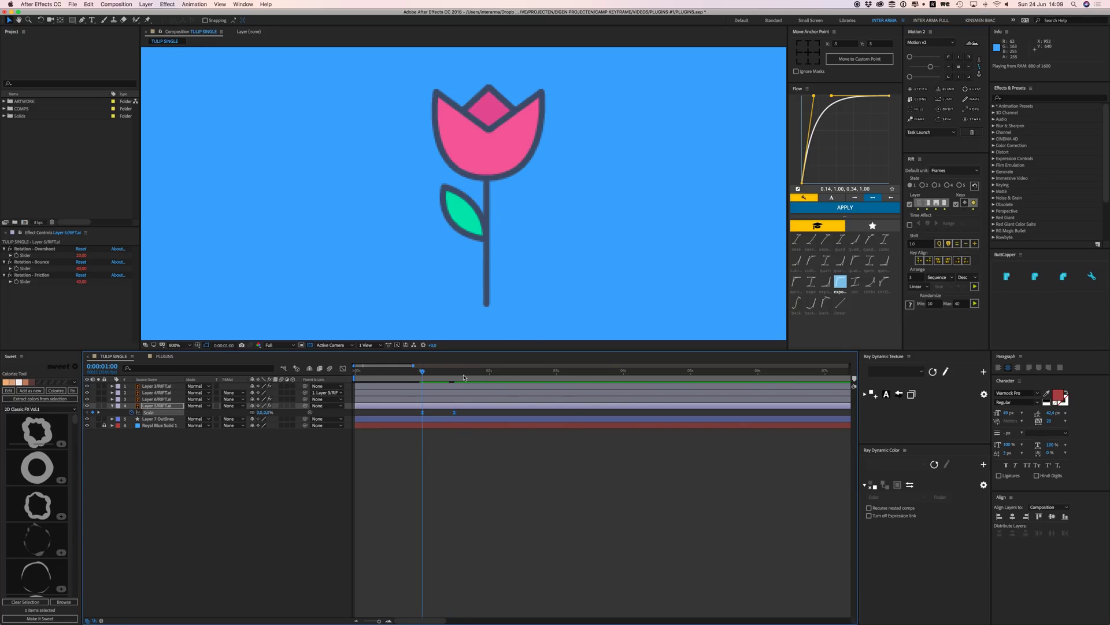
- Keyframe the right leaf's Rotation at 0:00:01:12, and rotate the leaf downward at 0:00:01:06
left_click(455, 373)
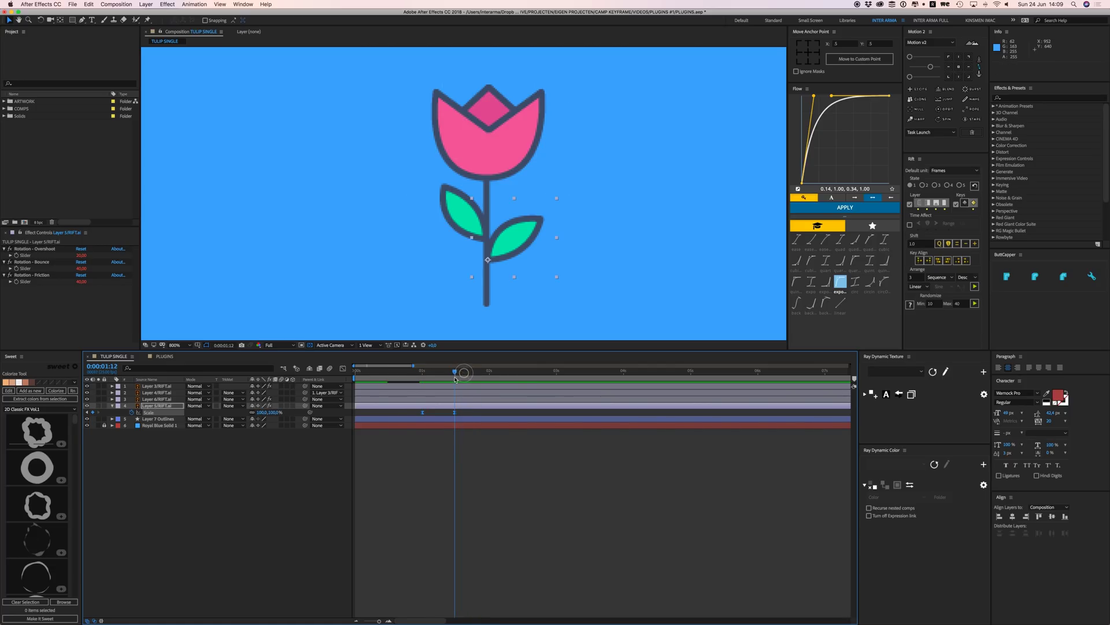
key("alt+shift+r")
left_click(132, 418)
left_click_drag(453, 374, 439, 373)
key("w")
left_click_drag(514, 247, 516, 266)
left_click(434, 417)
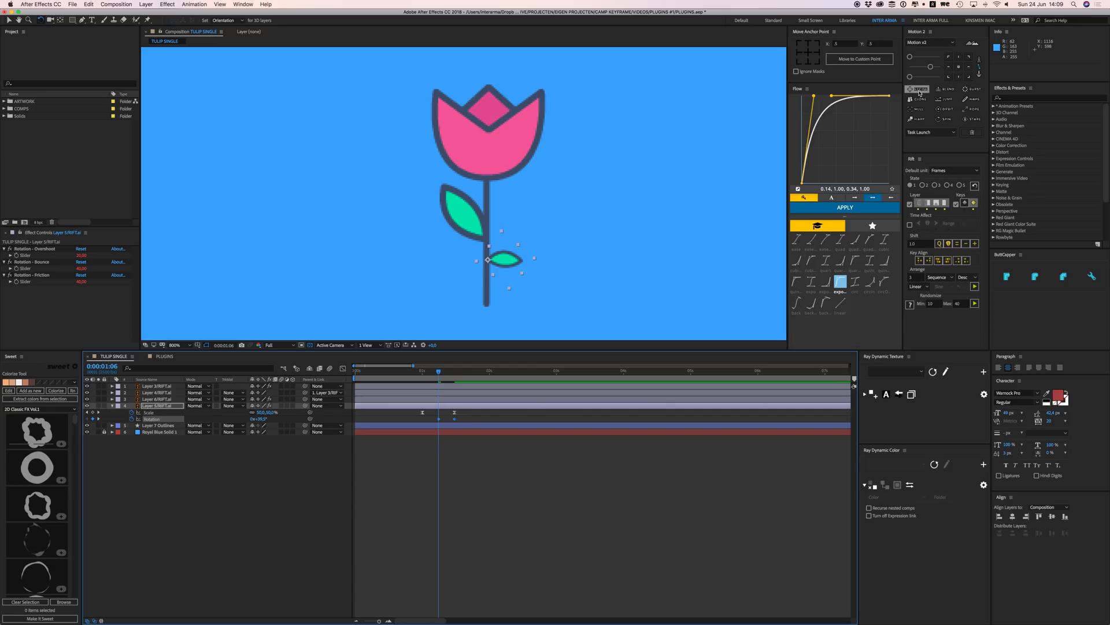
- Apply Motion 2's Excite to the right leaf's Rotation keyframes, shift them to start at 0:00:01:00, and preview the bounce
left_click(918, 90)
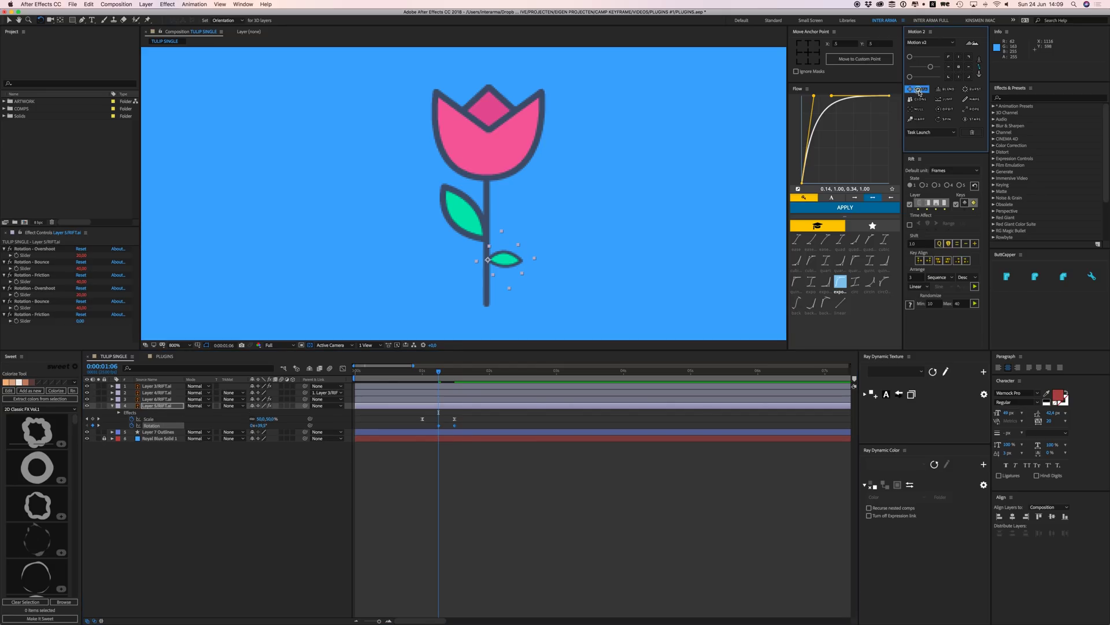
left_click(439, 427)
left_click_drag(433, 373, 413, 373)
left_click(477, 472)
key("space")
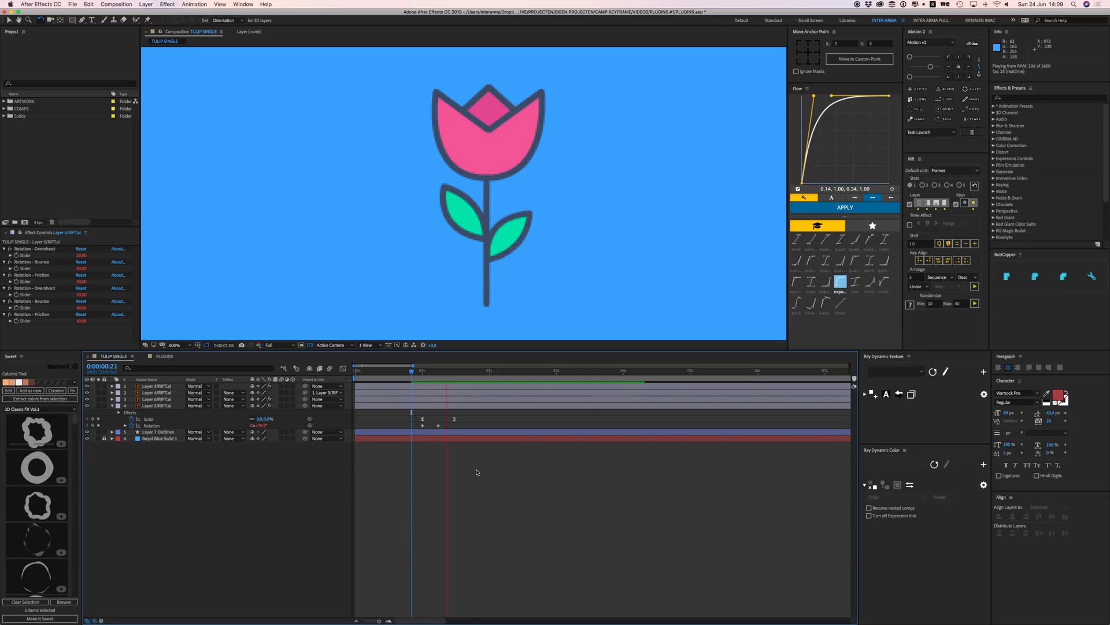
key("space")
- Keyframe the left leaf's Scale at 0:00:01:12, and set its Scale to 0% at 0:00:01:00
left_click(437, 425)
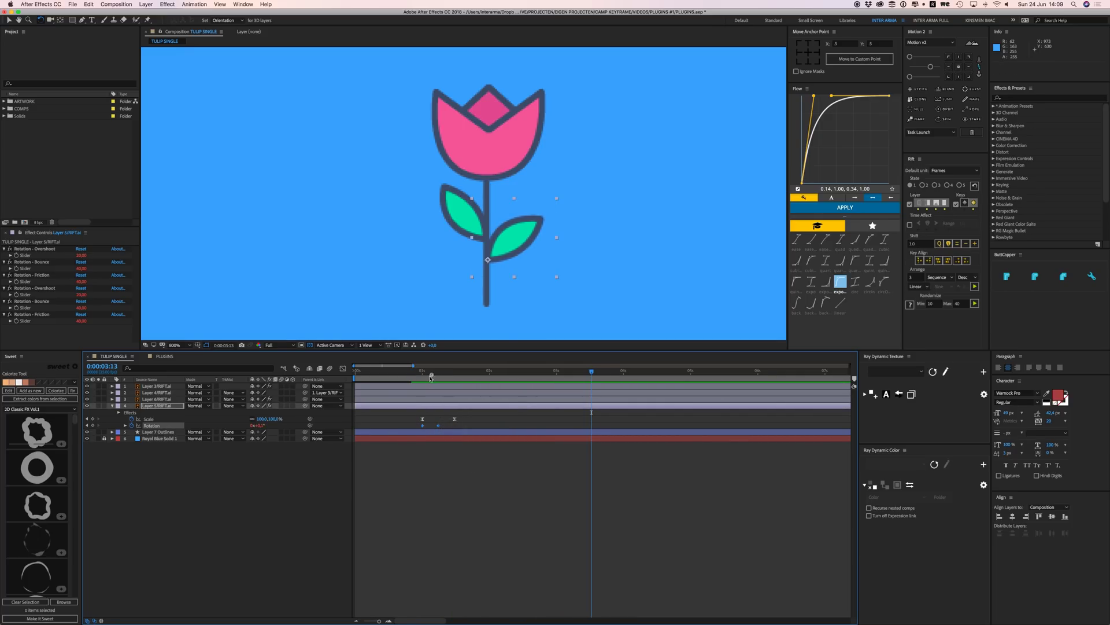
left_click_drag(431, 378, 423, 373)
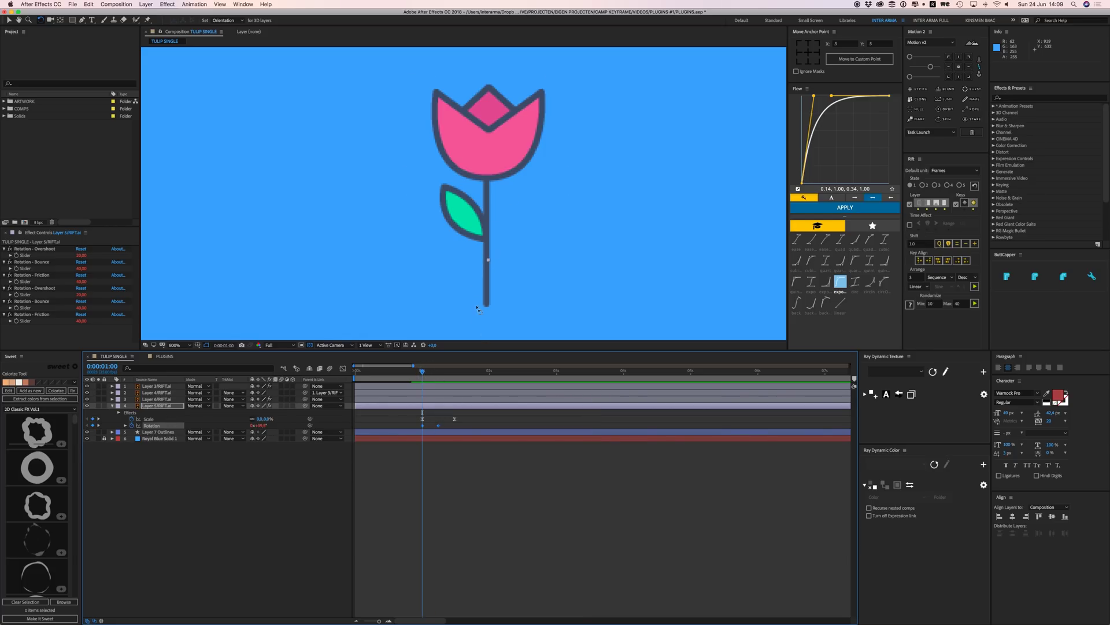
left_click(456, 211)
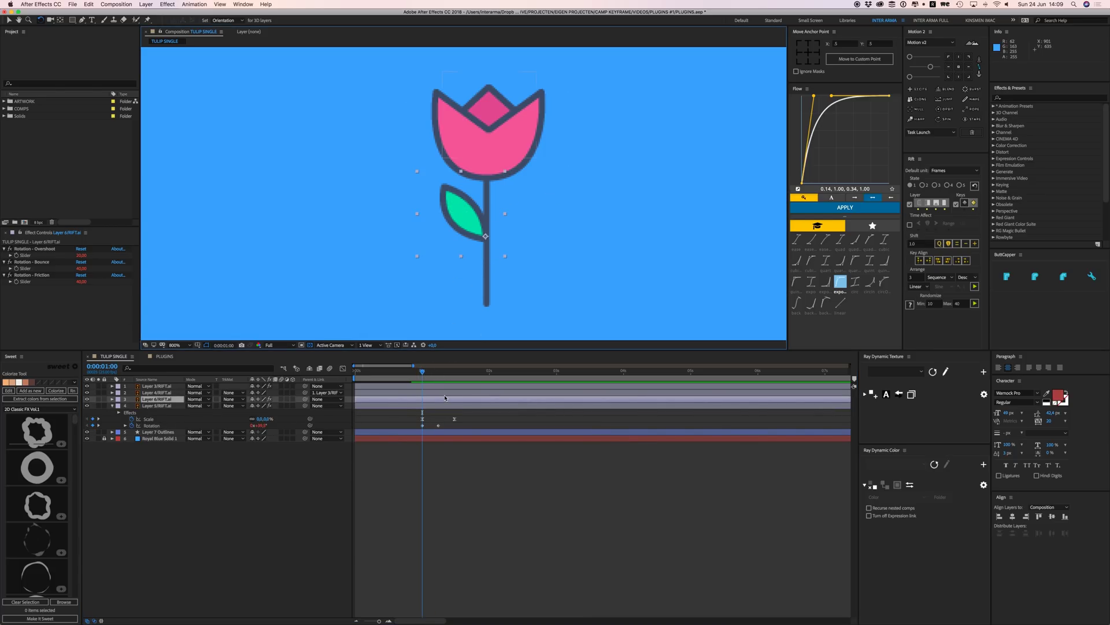
key("s")
left_click(455, 370)
left_click(131, 406)
key("j")
left_click(269, 405)
type("0")
key("Return")
- Keyframe the left leaf's Rotation with the leaf rotated downward at 0:00:01:00, and apply Motion 2's Excite to both keyframes
left_click_drag(434, 375, 435, 375)
key("r")
left_click_drag(471, 224, 466, 238)
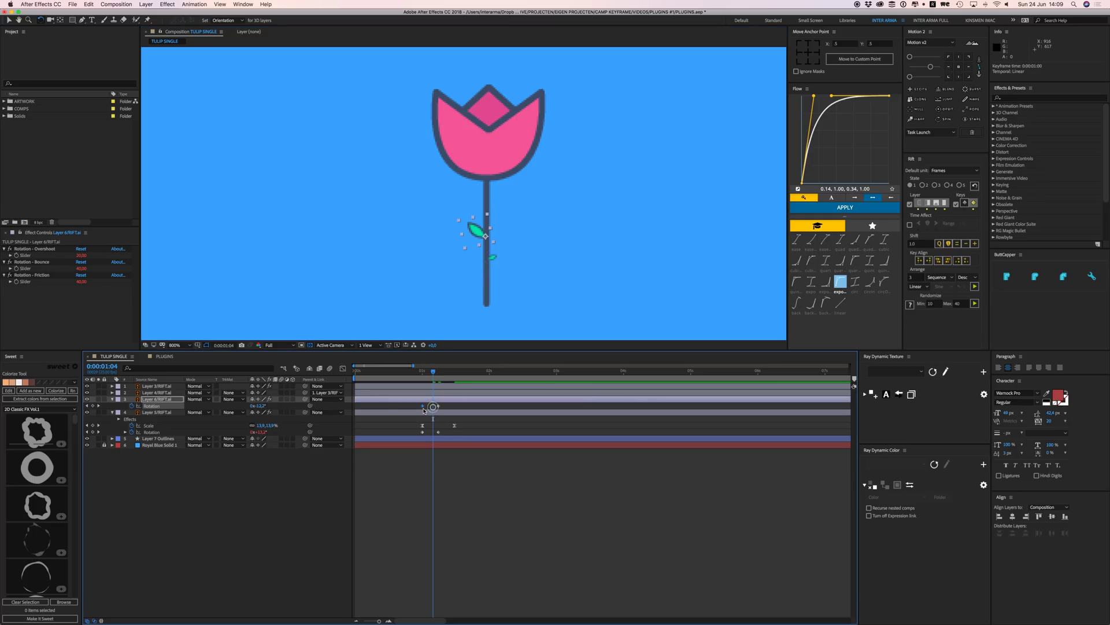
left_click_drag(433, 406, 422, 405)
left_click(926, 87)
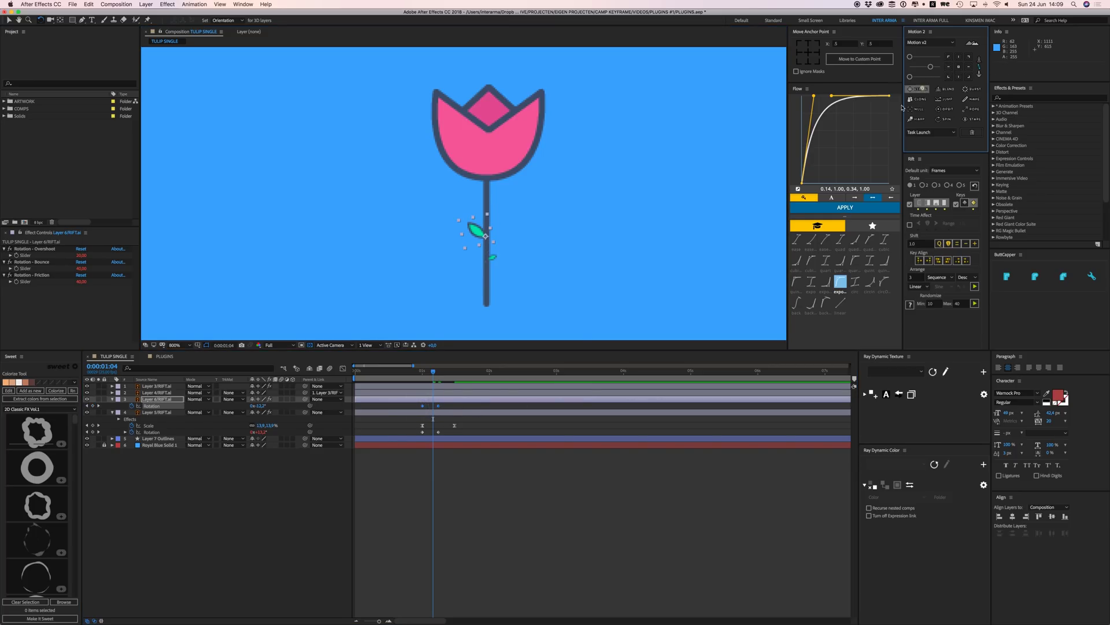
- Shift the left leaf's Scale and Rotation keyframes about three frames later, and preview both leaves growing
left_click_drag(414, 408, 457, 406)
key("space")
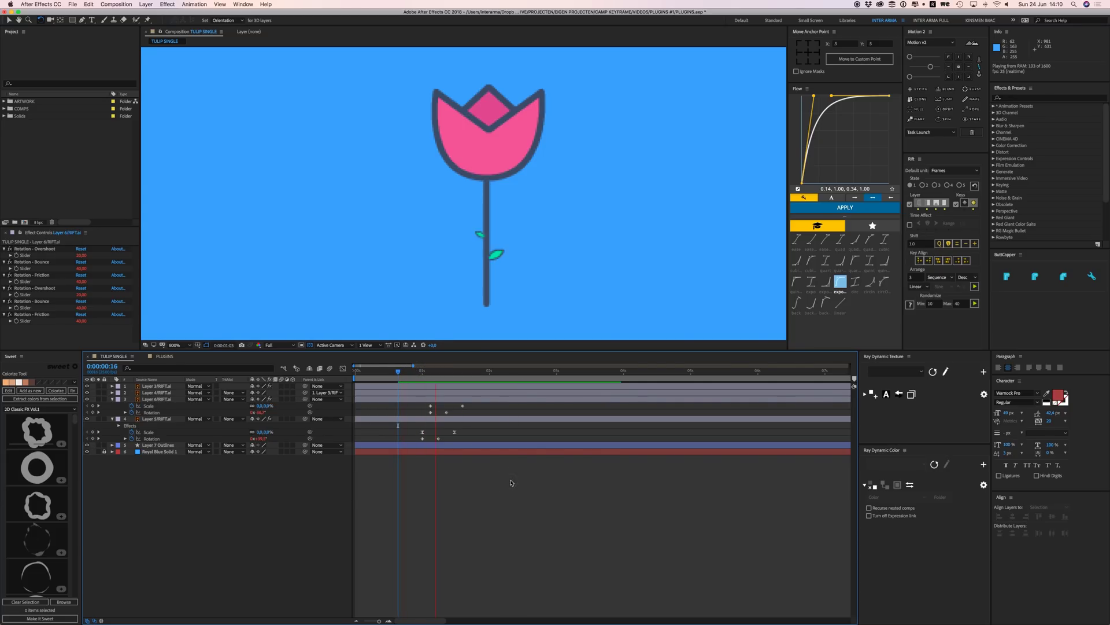
key("space")
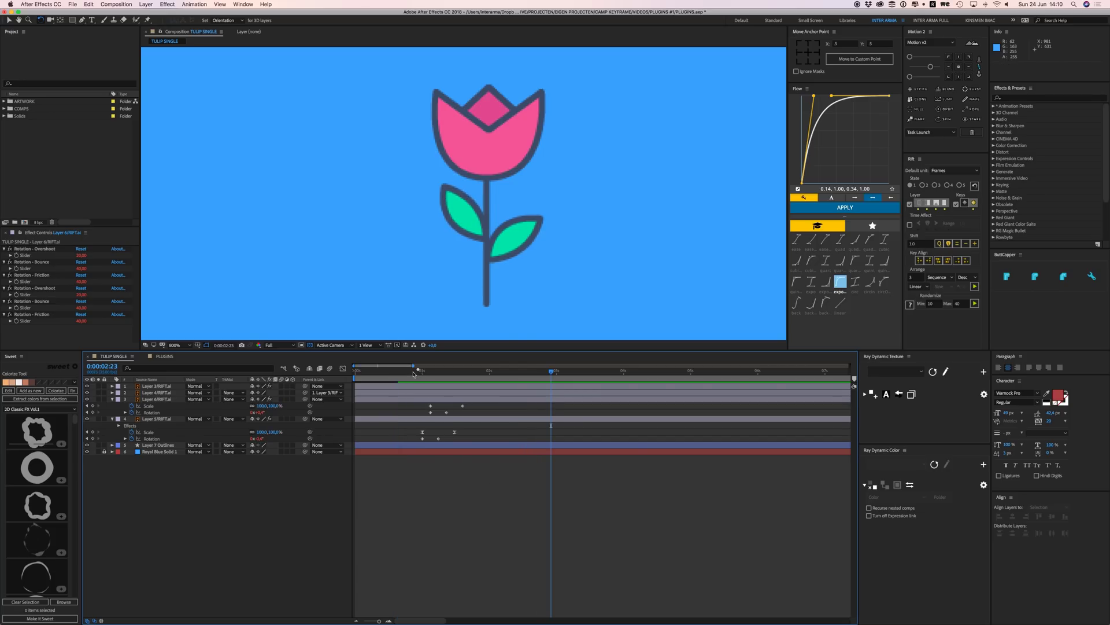
left_click(412, 370)
key("space")
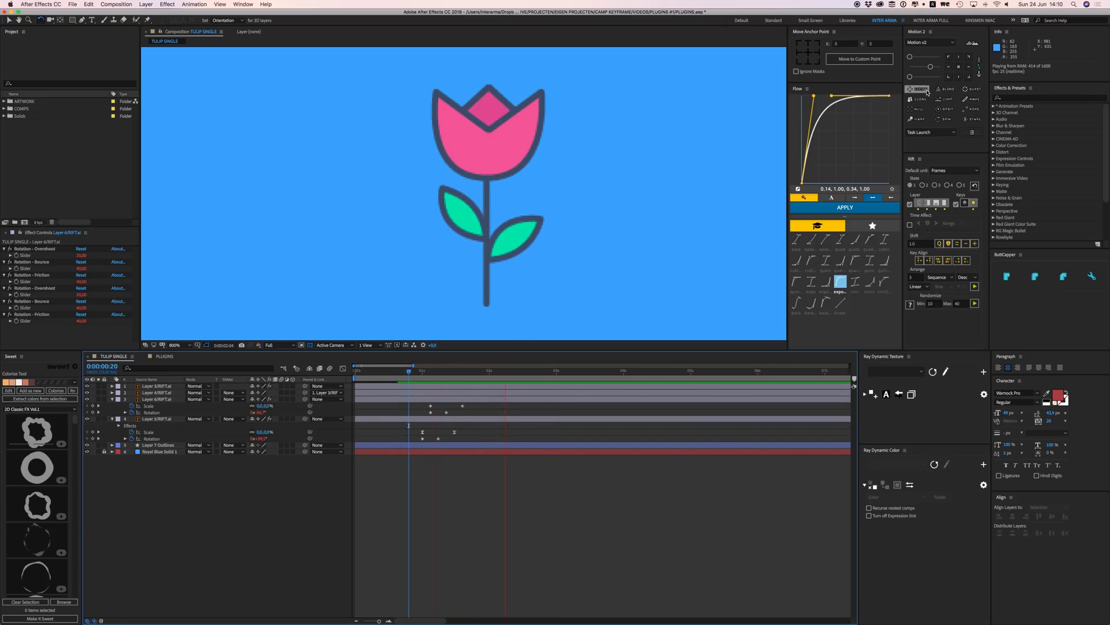
left_click(415, 371)
key("space")
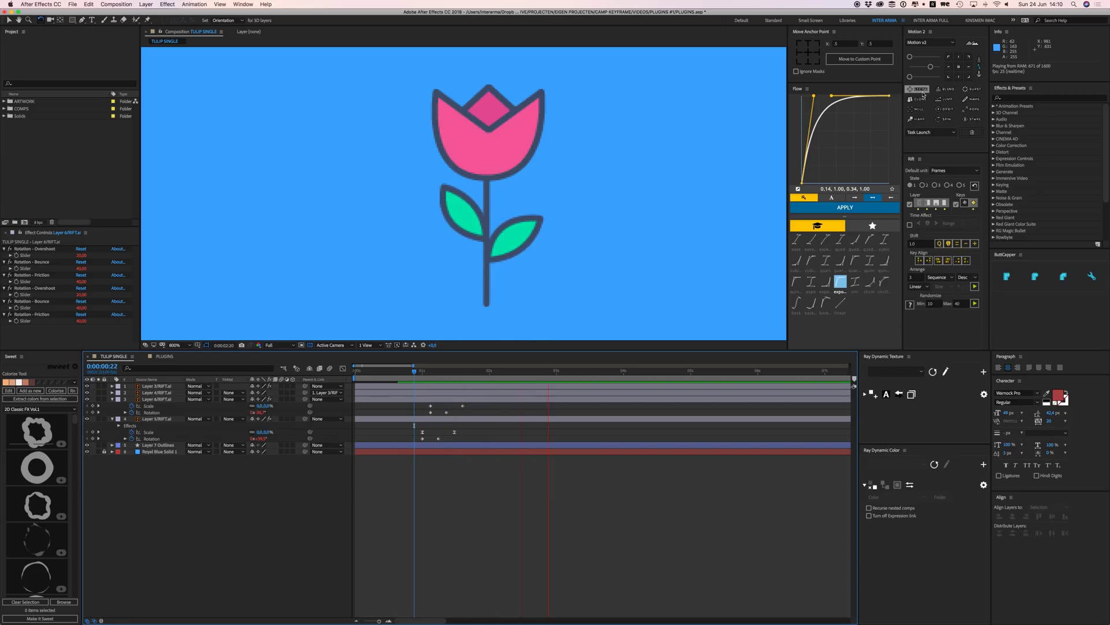
key("space")
key("space")
key("comma")
key("space")
- Create a null object with the standard command and another with Motion 2's Null, undoing each one
key("v")
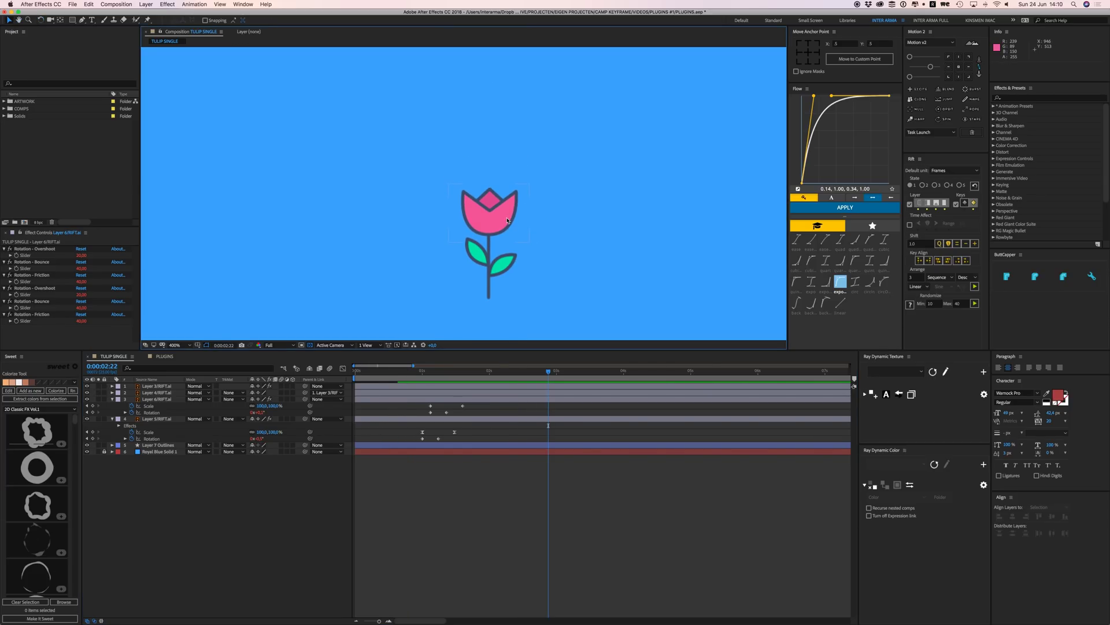
key("comma")
left_click(617, 161)
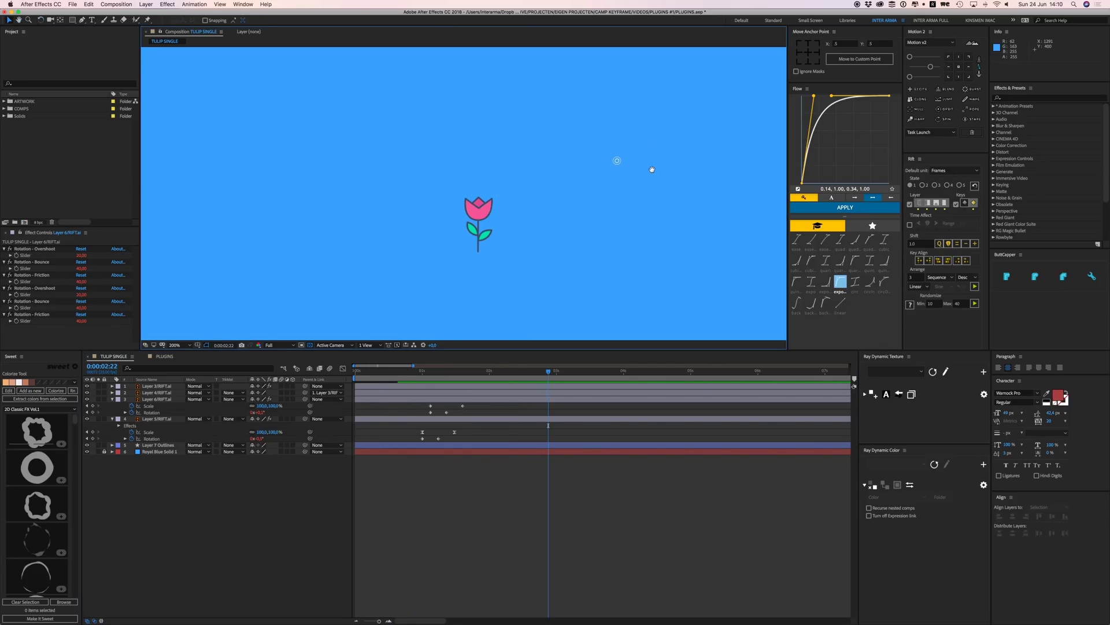
key("period")
left_click(455, 253)
left_click(145, 4)
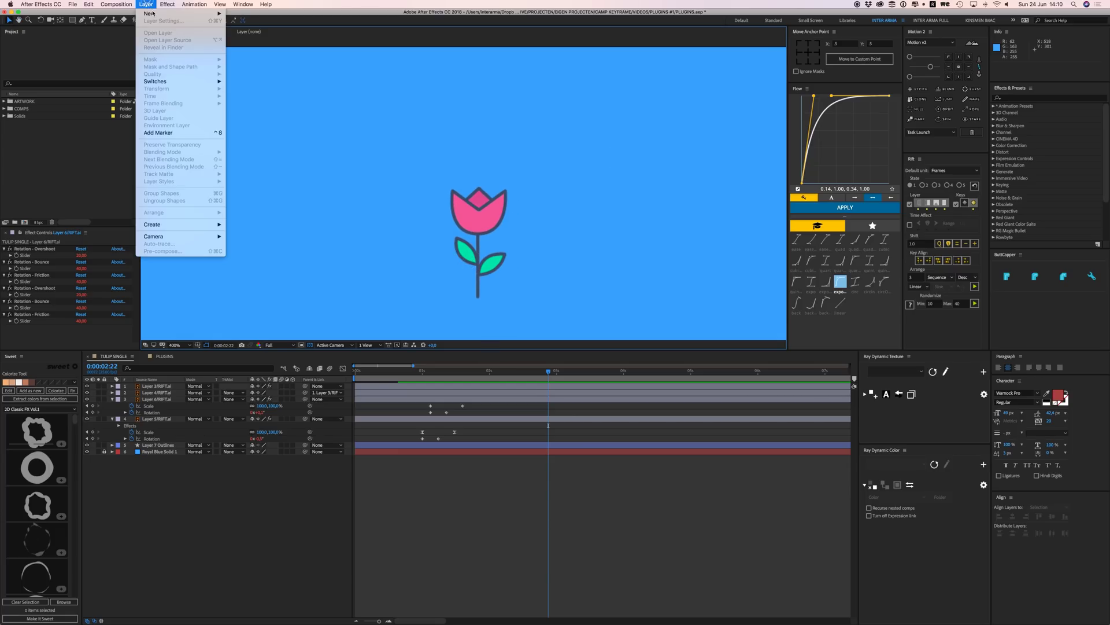
mouse_move(150, 13)
left_click(364, 102)
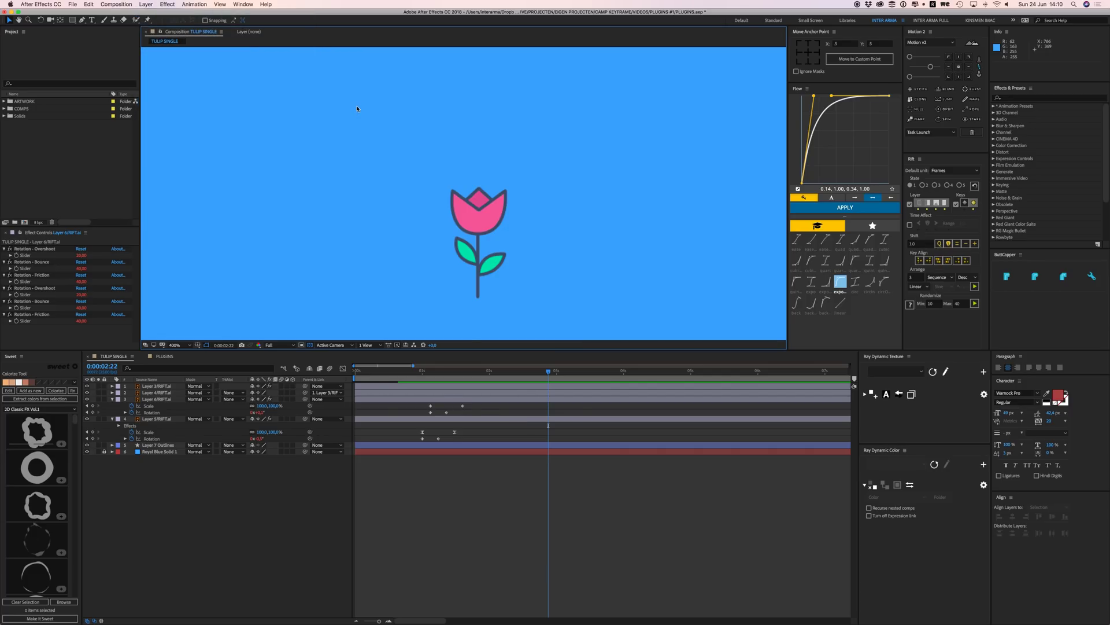
key("super+alt+shift+y")
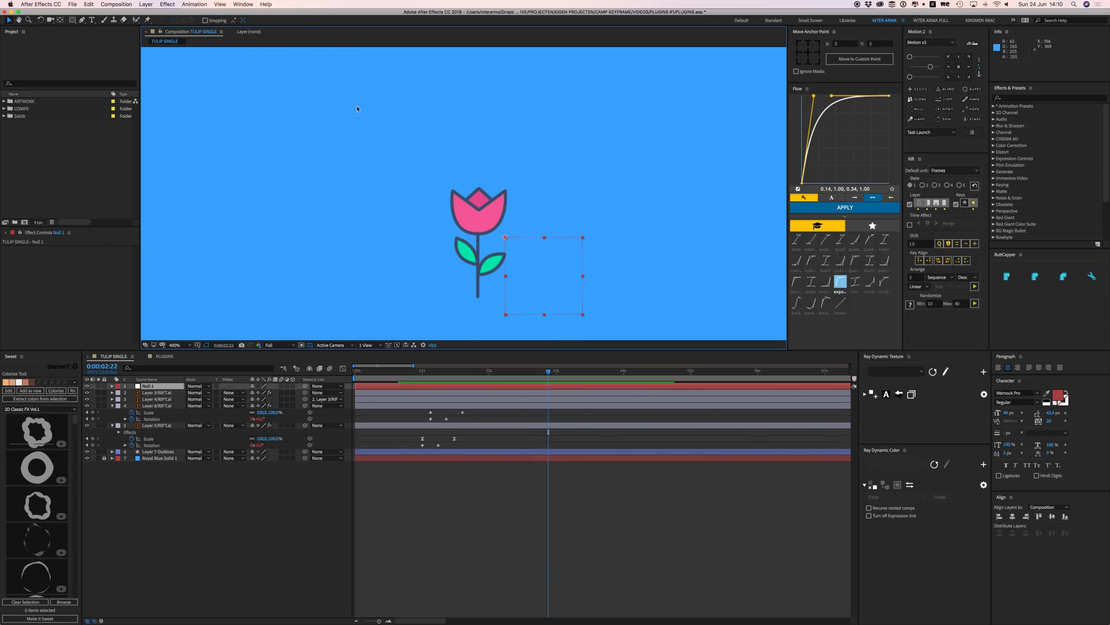
key("super+z")
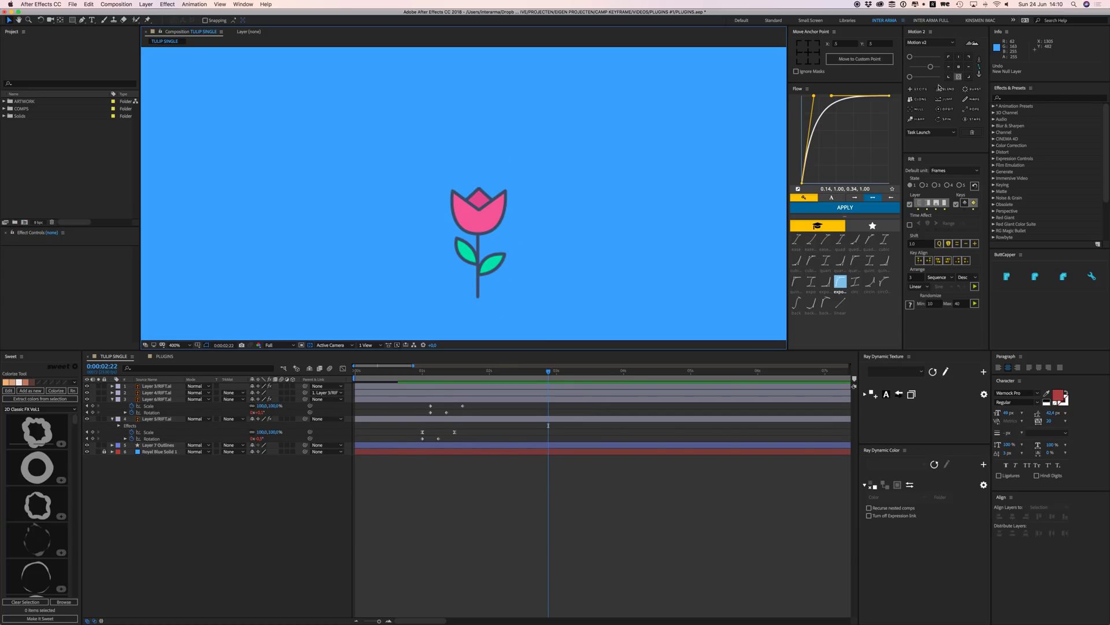
left_click(917, 109)
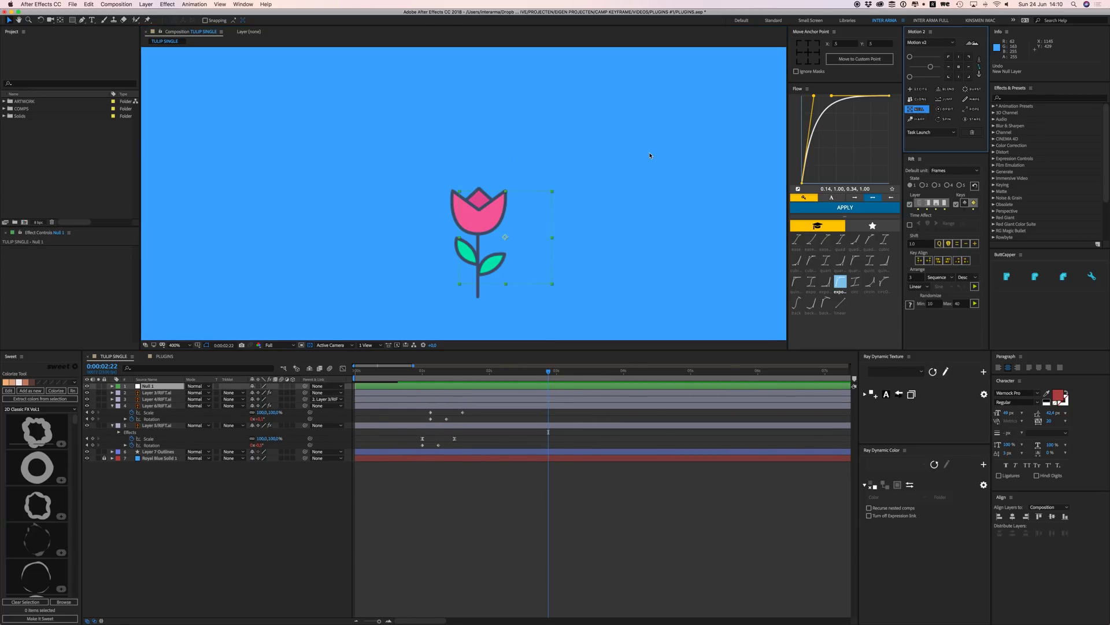
key("super+z")
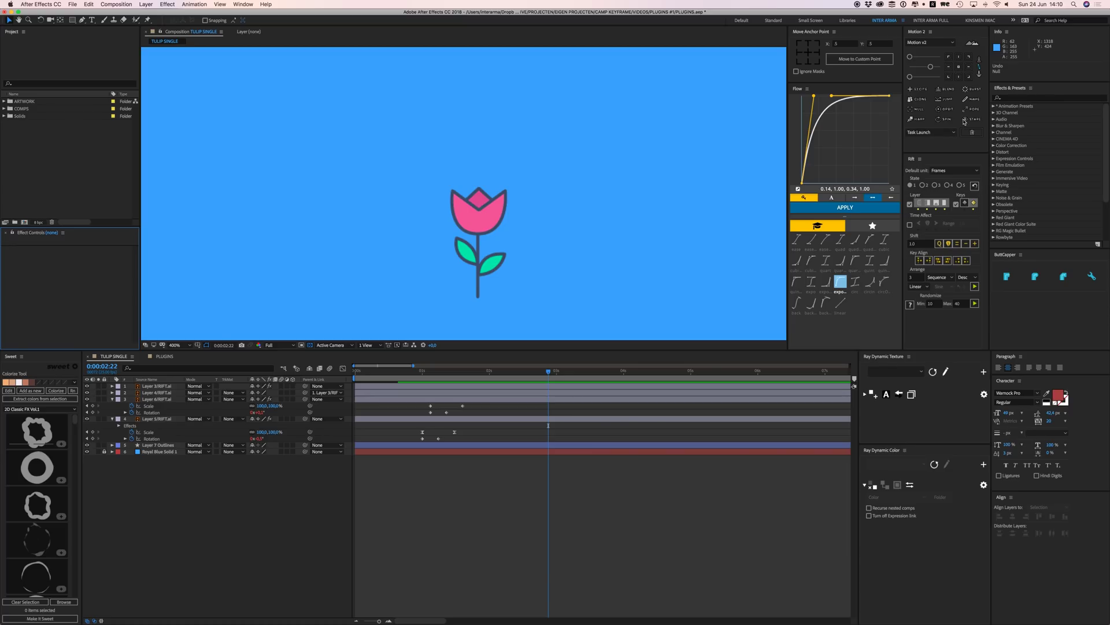
- Apply Motion 2's Spin to the flower head, and preview its rotation
left_click_drag(488, 227, 556, 206)
key("super+z")
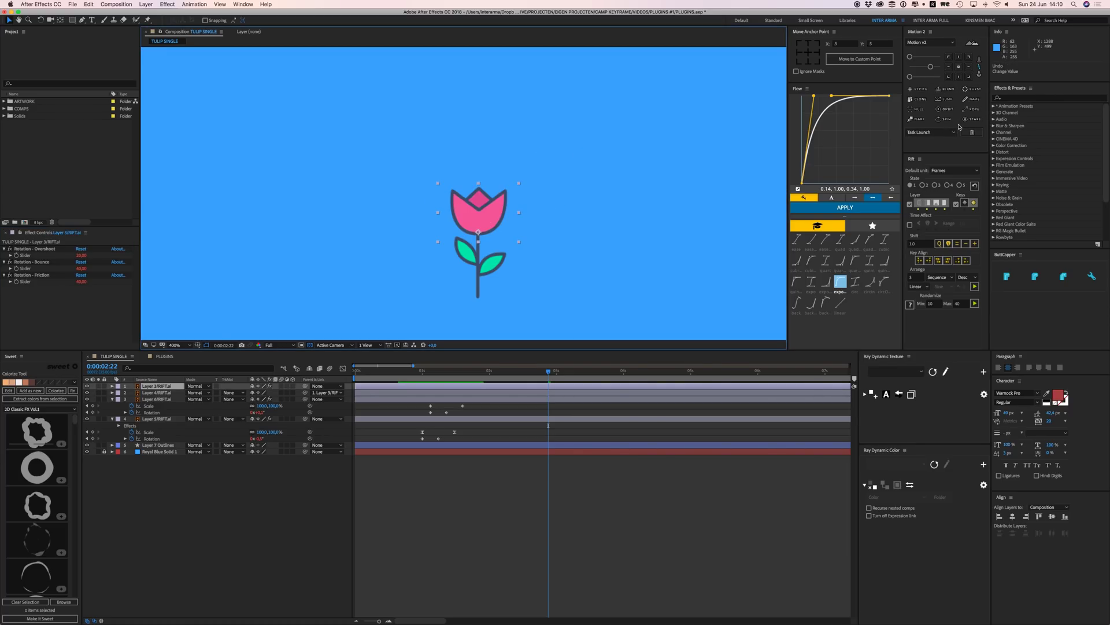
left_click(946, 119)
left_click(555, 514)
key("space")
left_click(525, 385)
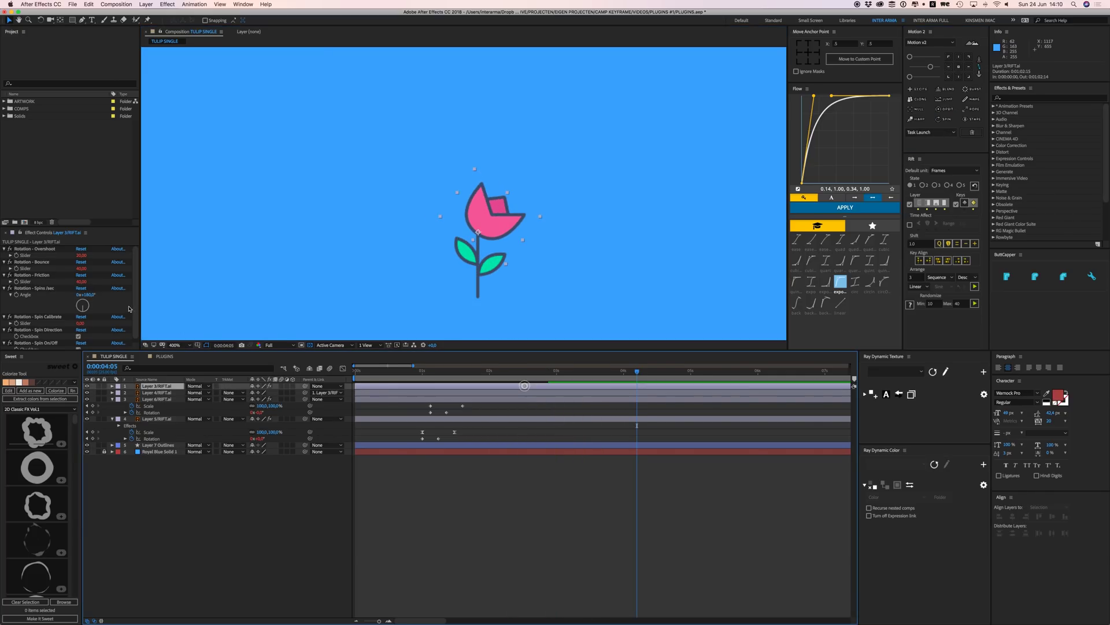
- Set the flower head's Spins/sec angle to 1x+0,0°, and preview the spin
left_click_drag(42, 227, 44, 171)
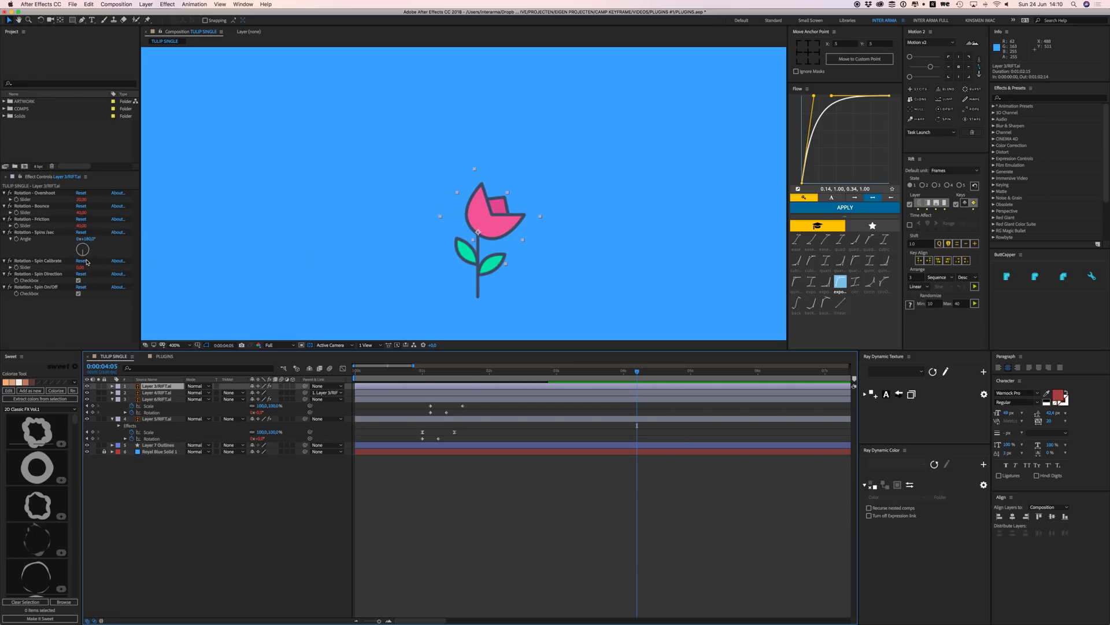
left_click_drag(87, 250, 83, 242)
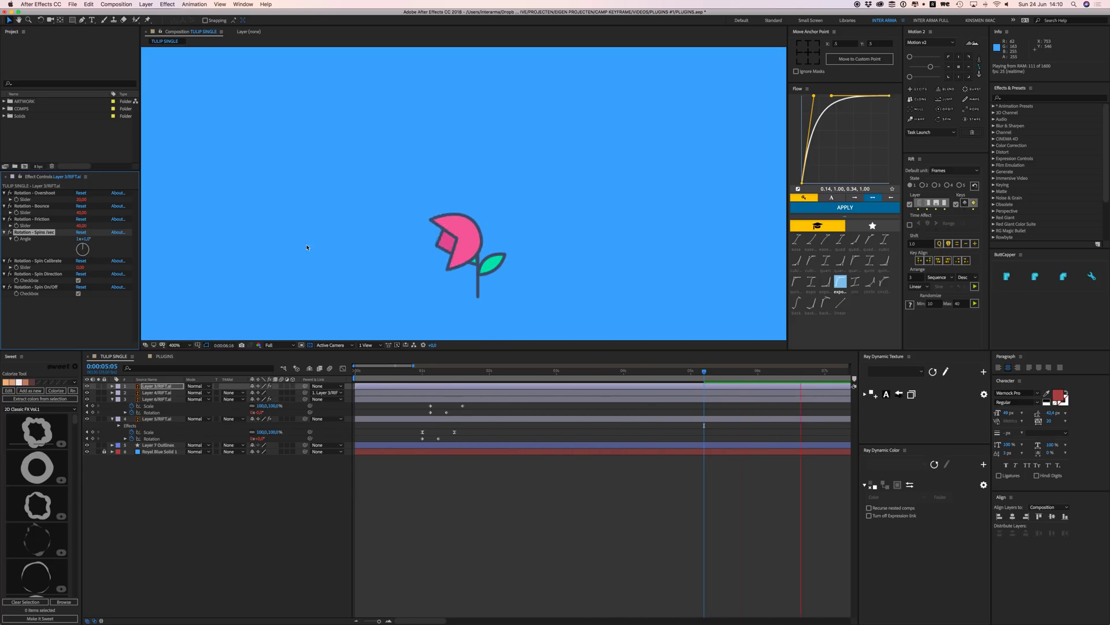
key("space")
- Toggle the flower head's Spin Direction off and back on, and undo the Spin effect
left_click(78, 280)
key("space")
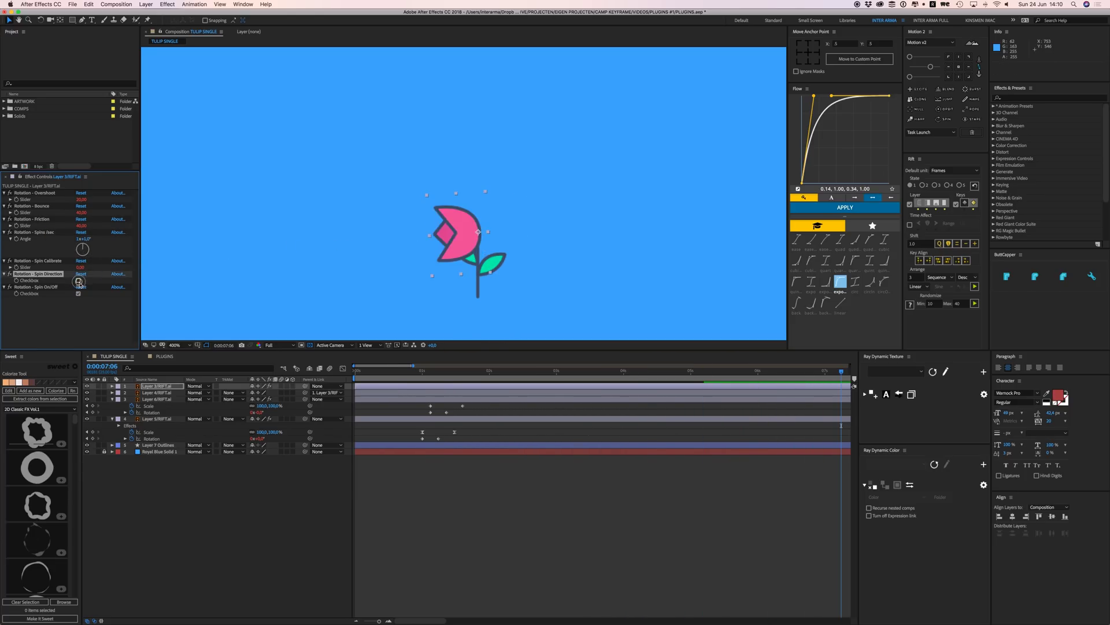
left_click(78, 280)
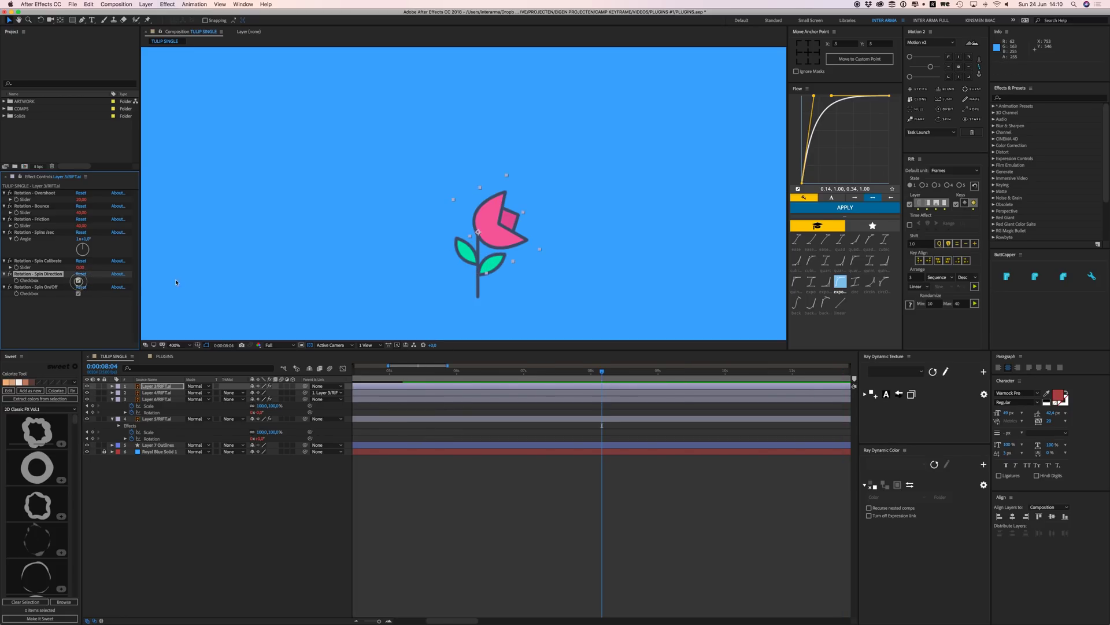
key("super+z")
key("space")
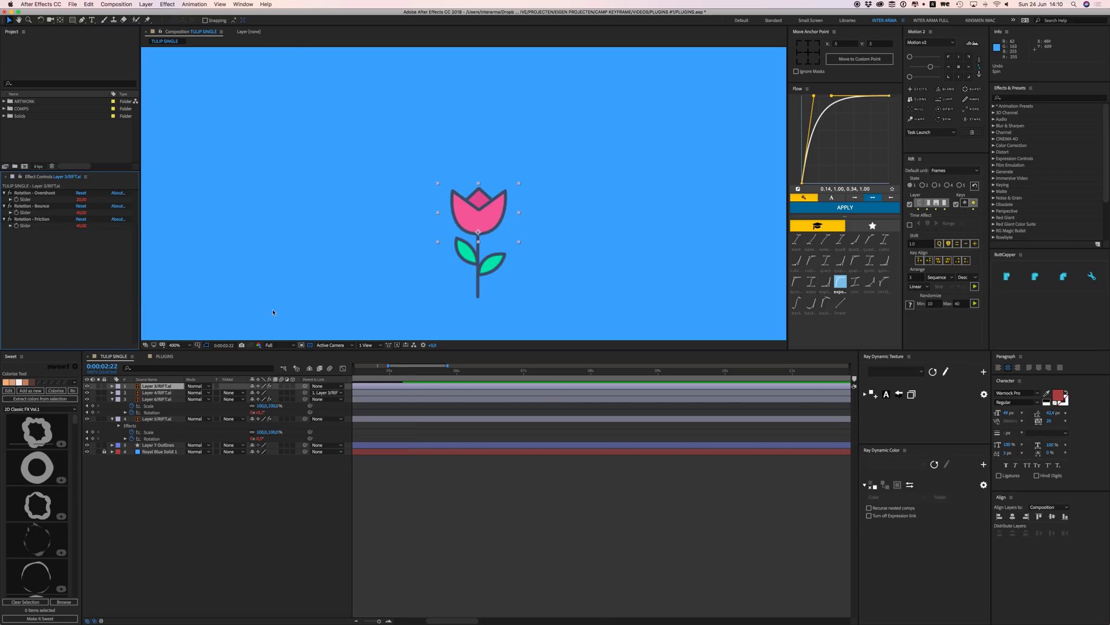
- Apply Motion 2's Orbit to the flower head with Layer 5, the right leaf, as Orbit Target, and preview the motion
left_click(948, 112)
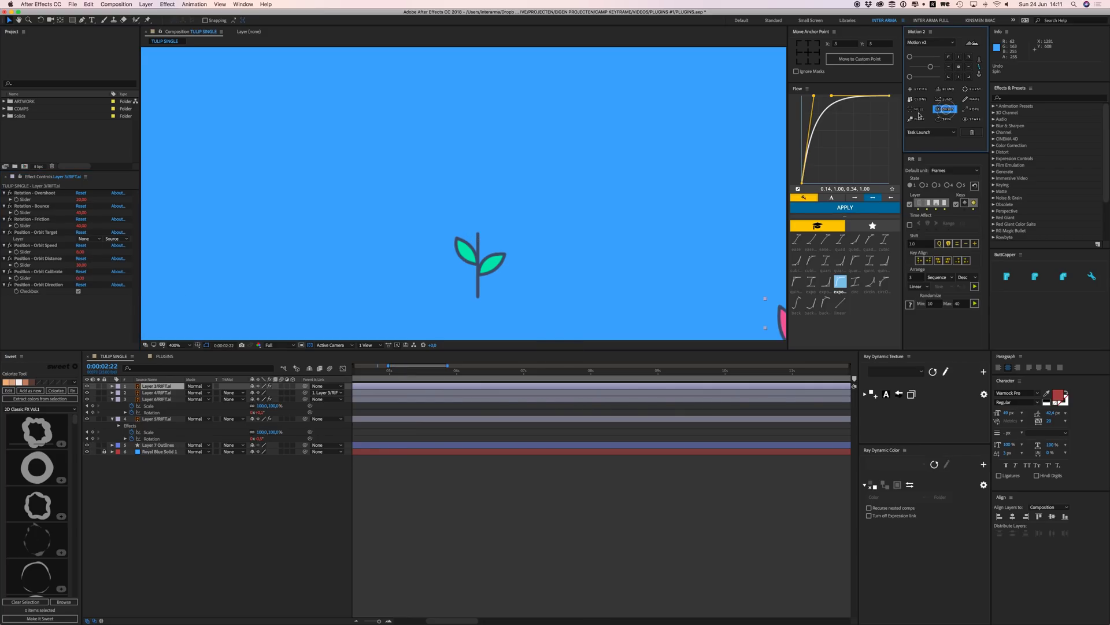
key("comma")
key("v")
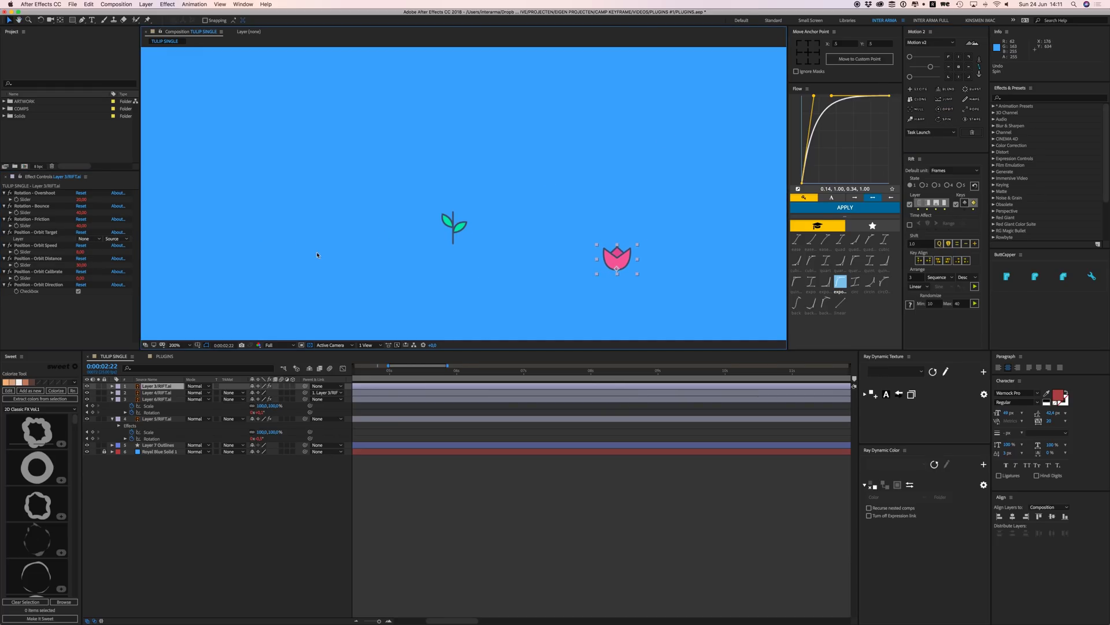
left_click(461, 232)
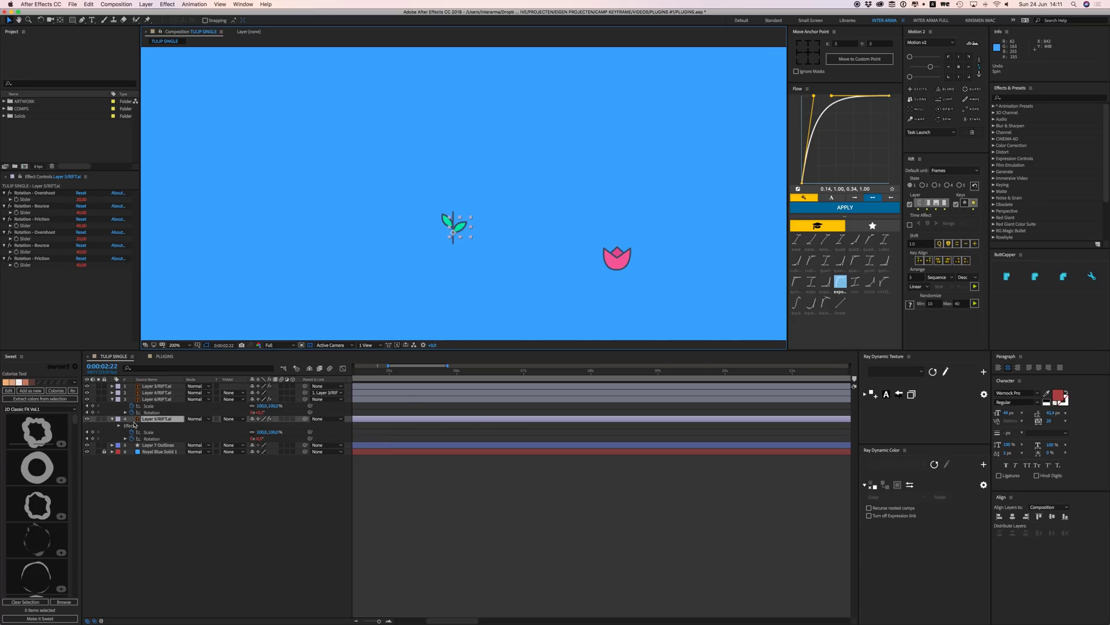
left_click(617, 261)
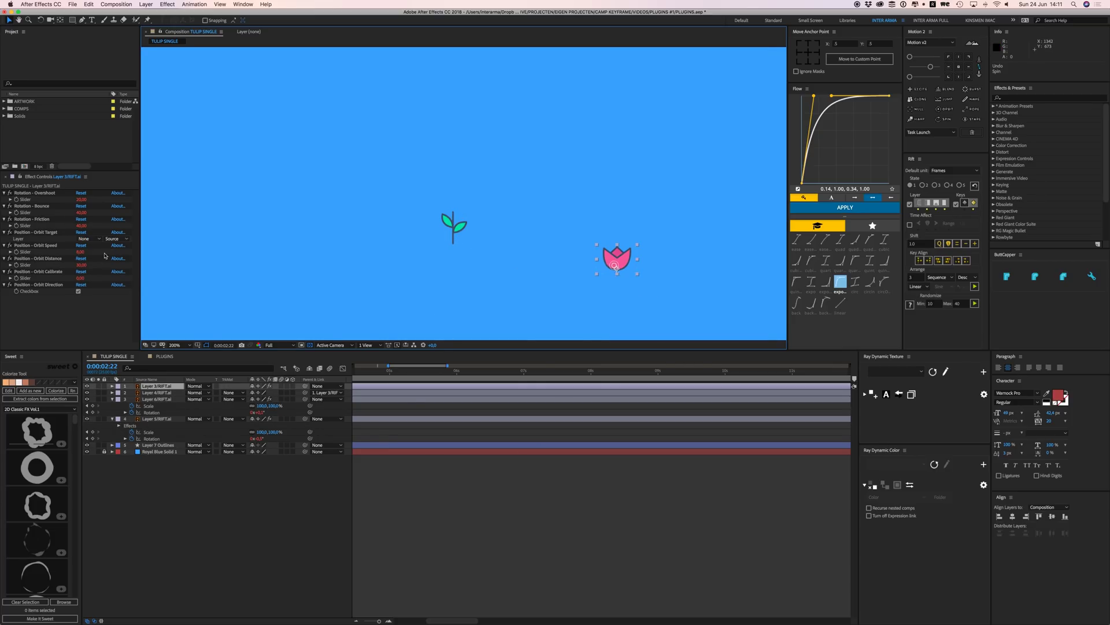
left_click(87, 238)
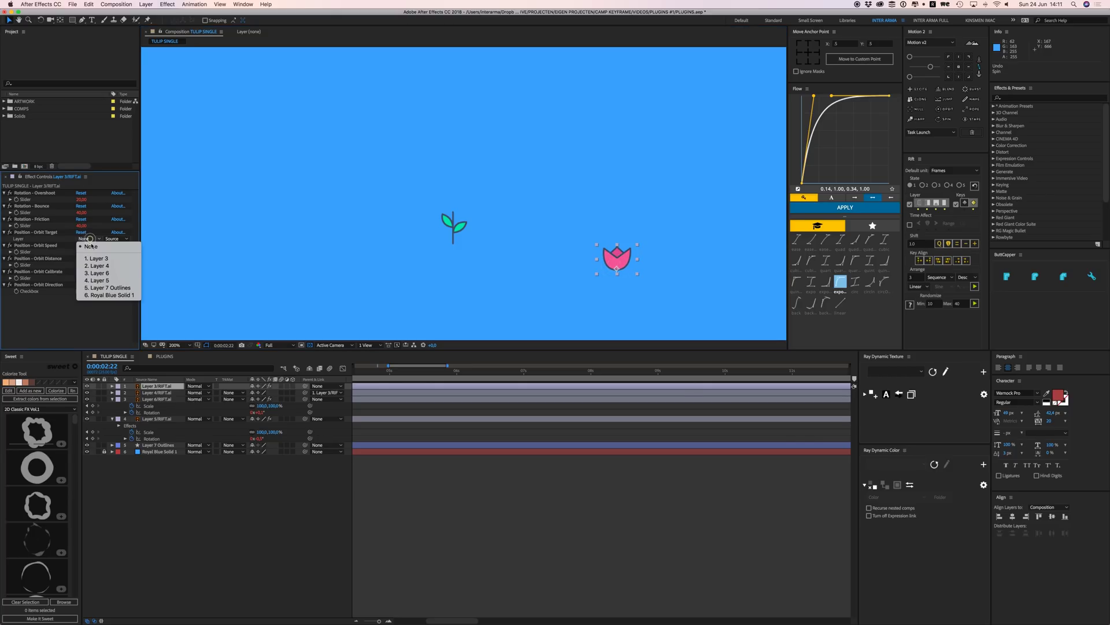
left_click(105, 281)
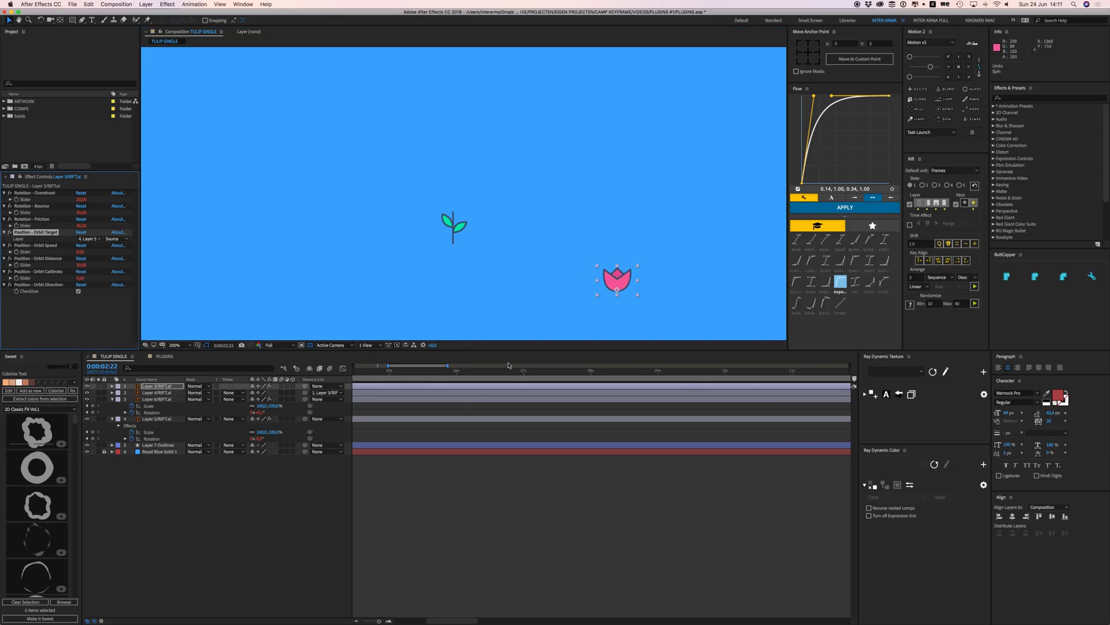
key("comma")
key("space")
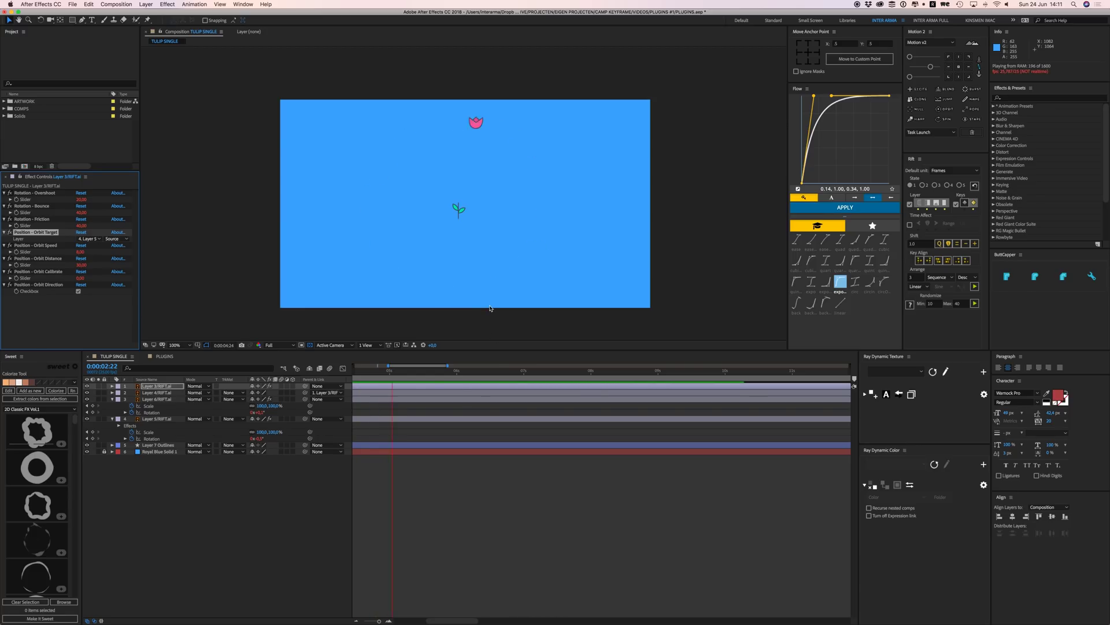
key("space")
- Set the Orbit Speed to 3, reduce the Orbit Distance until the flower head circles close to the leaves, and preview
key("period")
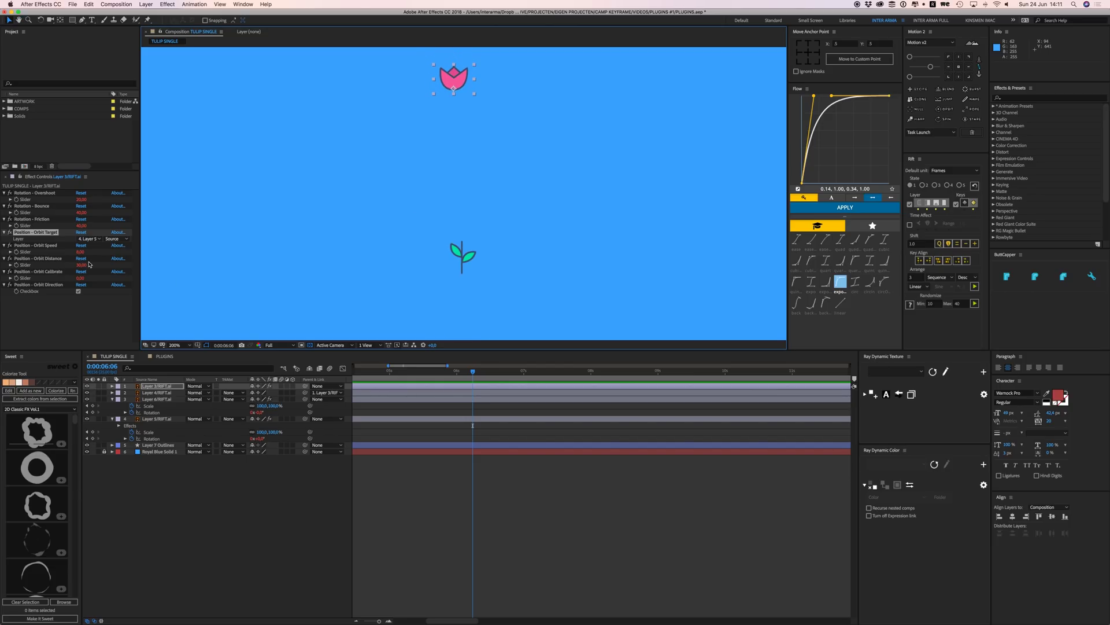
left_click(81, 252)
type("3")
key("Return")
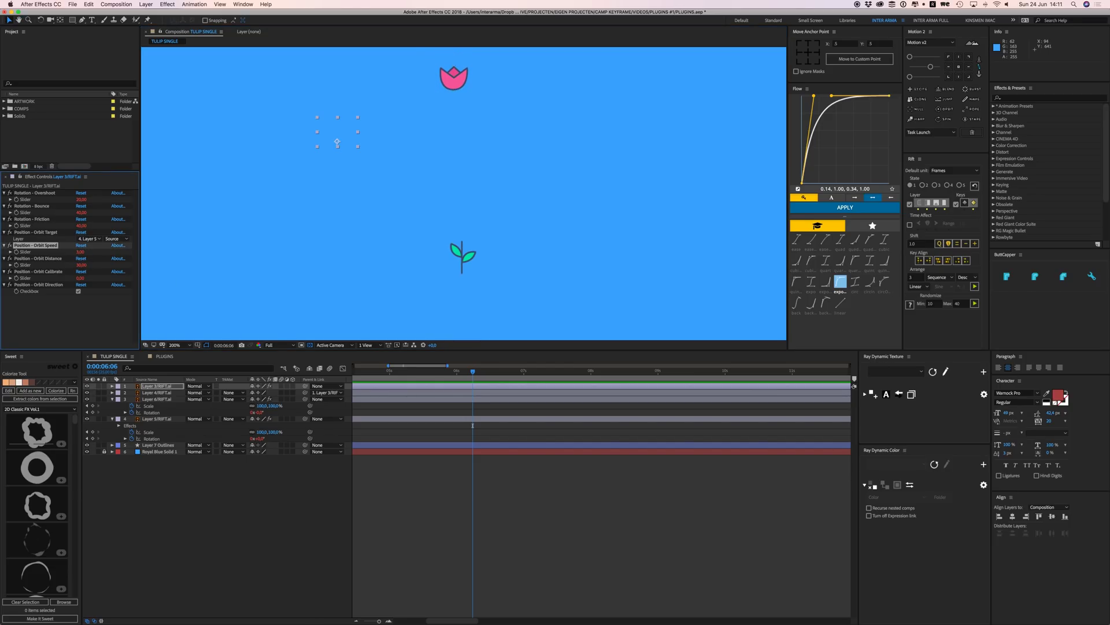
left_click_drag(84, 265, 74, 265)
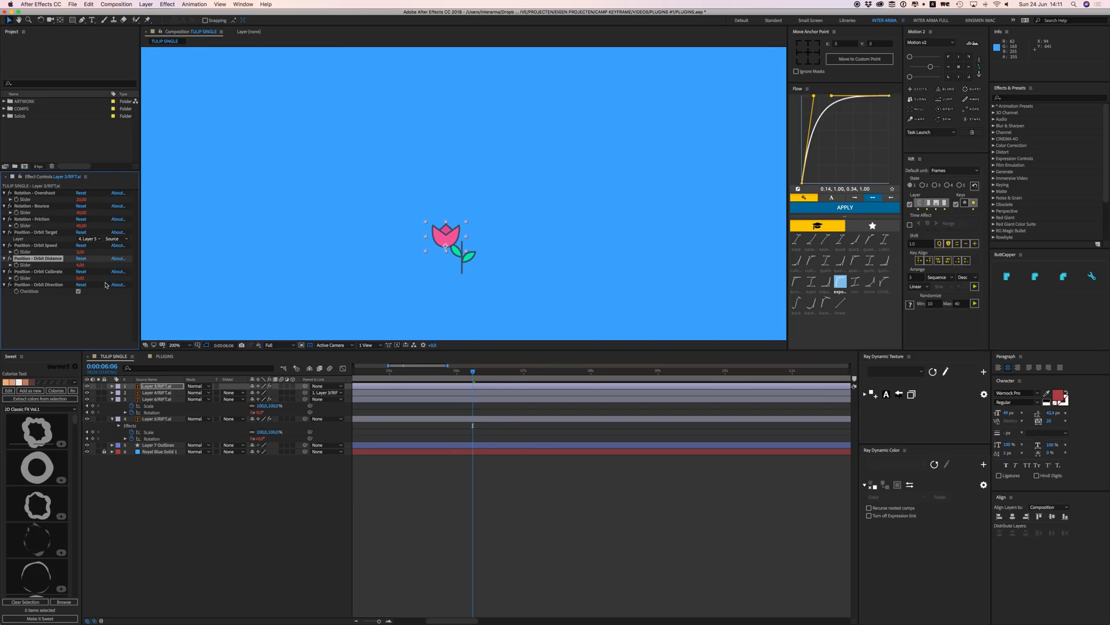
key("space")
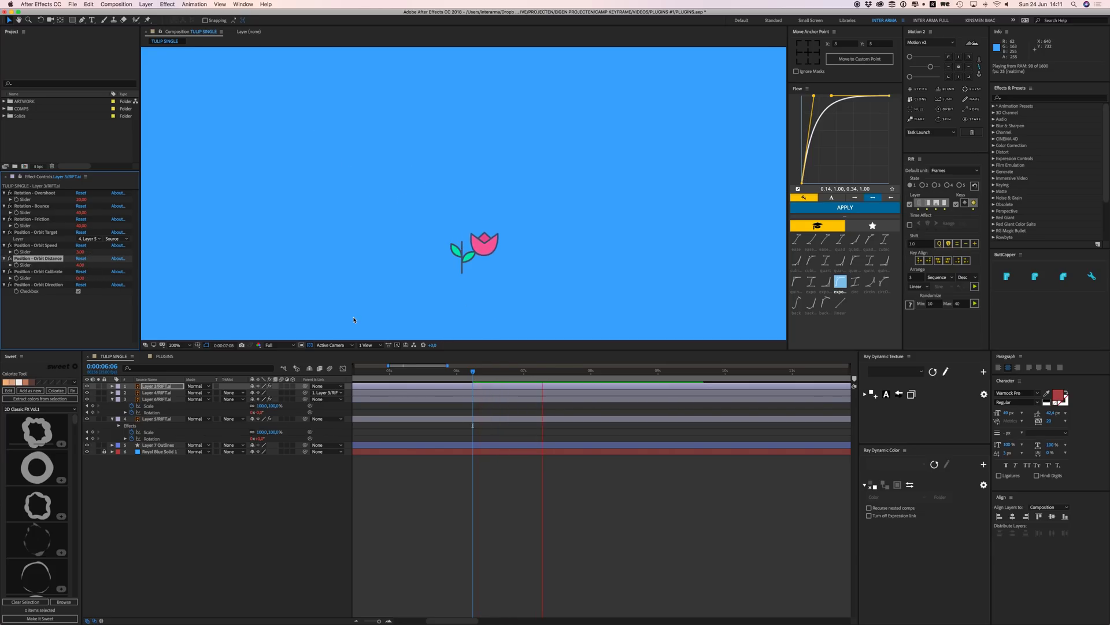
- Rotate the orbiting flower head with the Rotation tool and preview its orbit around the leaves
left_click(442, 269)
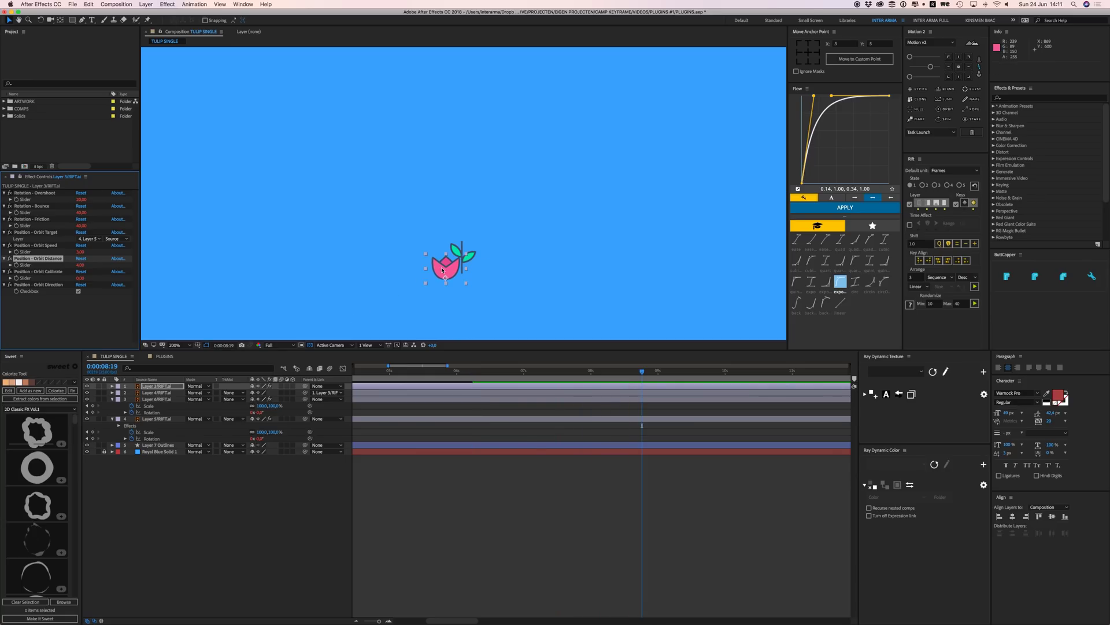
key("w")
left_click_drag(439, 270, 446, 304)
key("space")
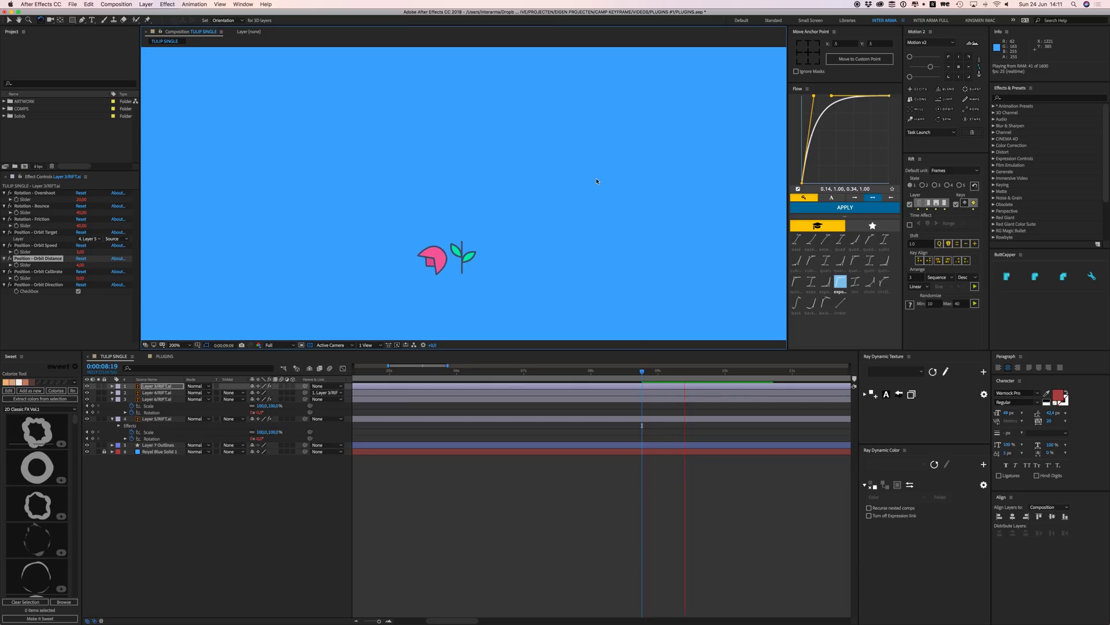
key("space")
- Increase the flower head's Orbit Calibrate value, preview the motion, and undo the Orbit effect with all its adjustments
left_click_drag(82, 279, 154, 285)
key("super+z")
key("super+z")
key("super+z")
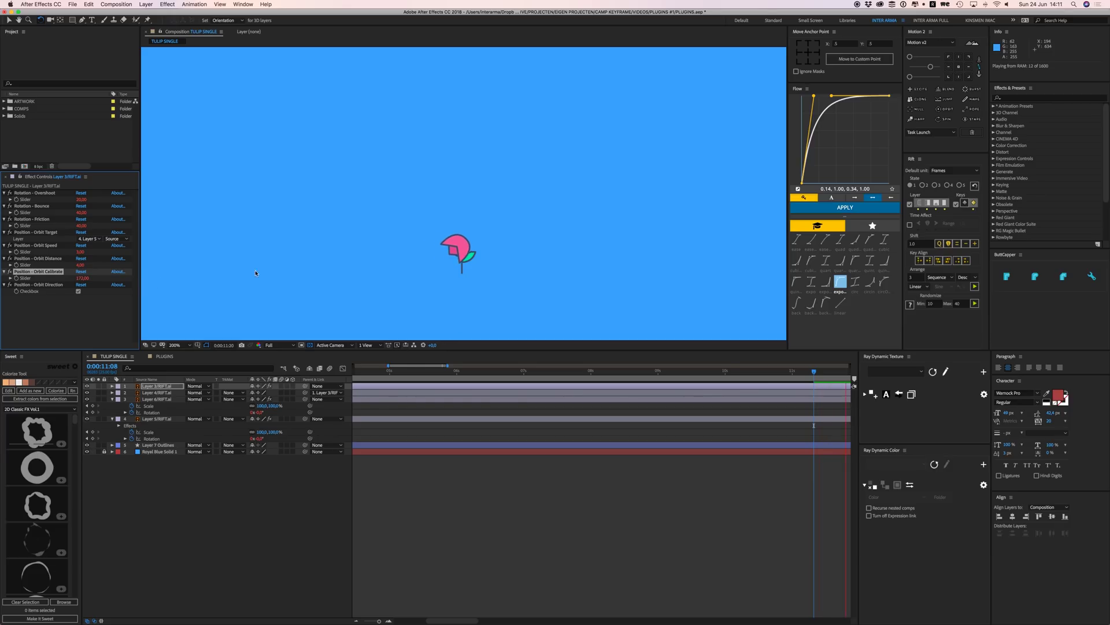
key("super+z")
key("super+z")
key("super+z")
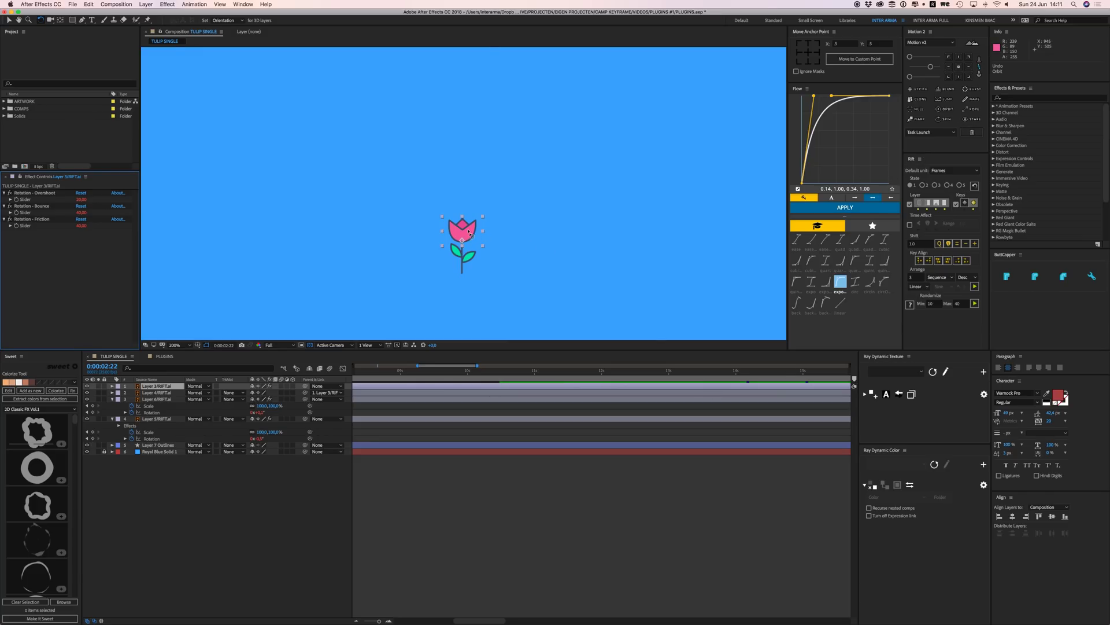
- Move the flower head up and away from the leaves, and apply Motion 2's Stare with Layer 5 as Stare Target
key("v")
left_click_drag(469, 232, 498, 218)
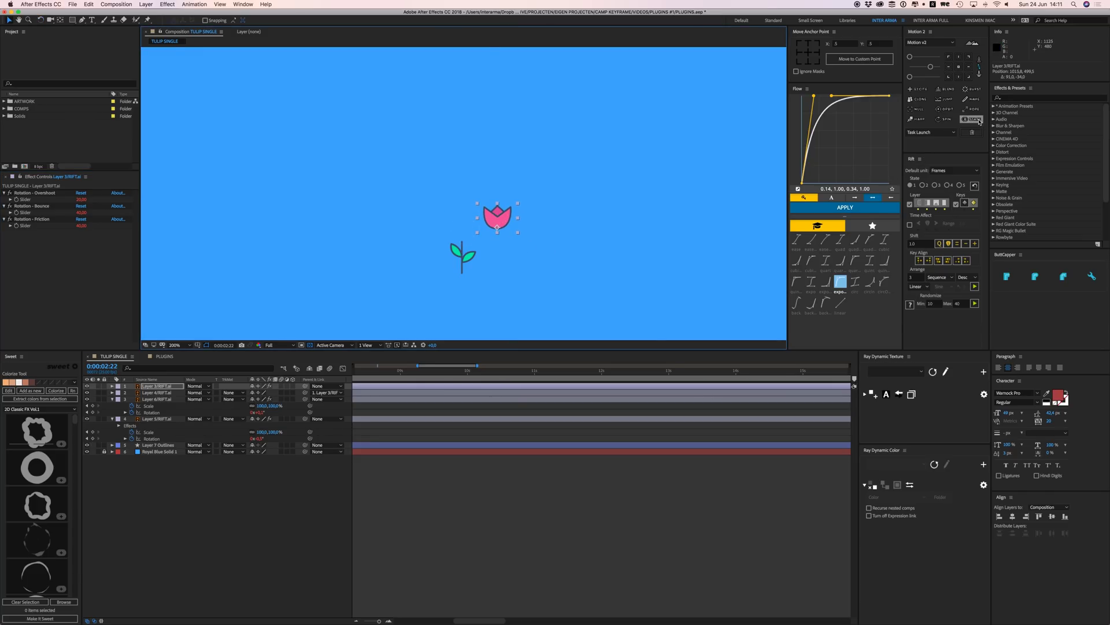
left_click(978, 120)
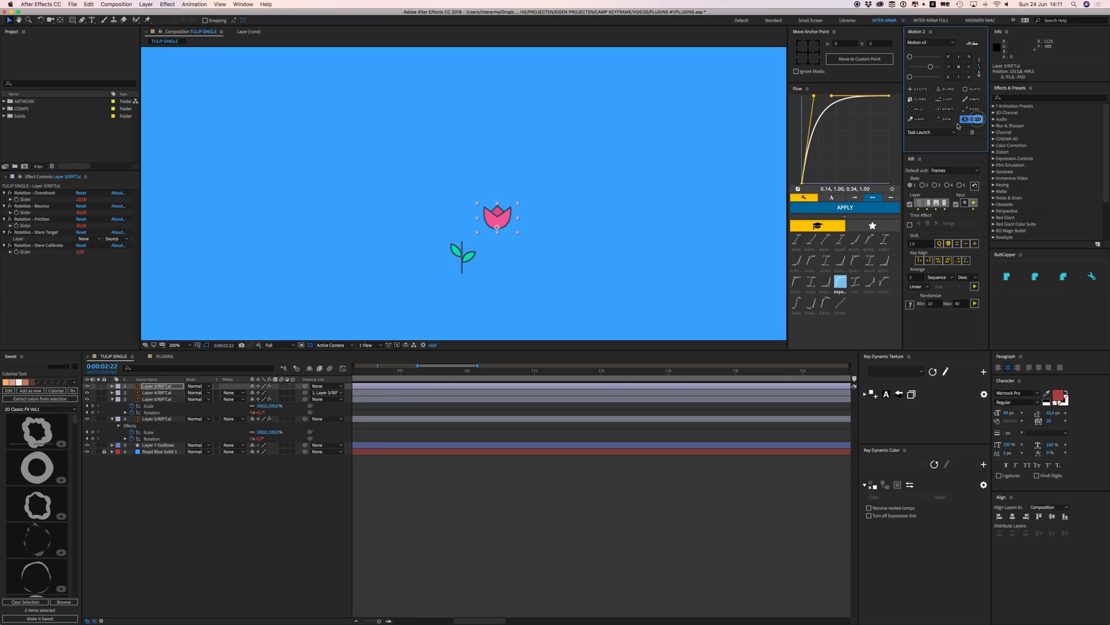
left_click(88, 240)
left_click(97, 280)
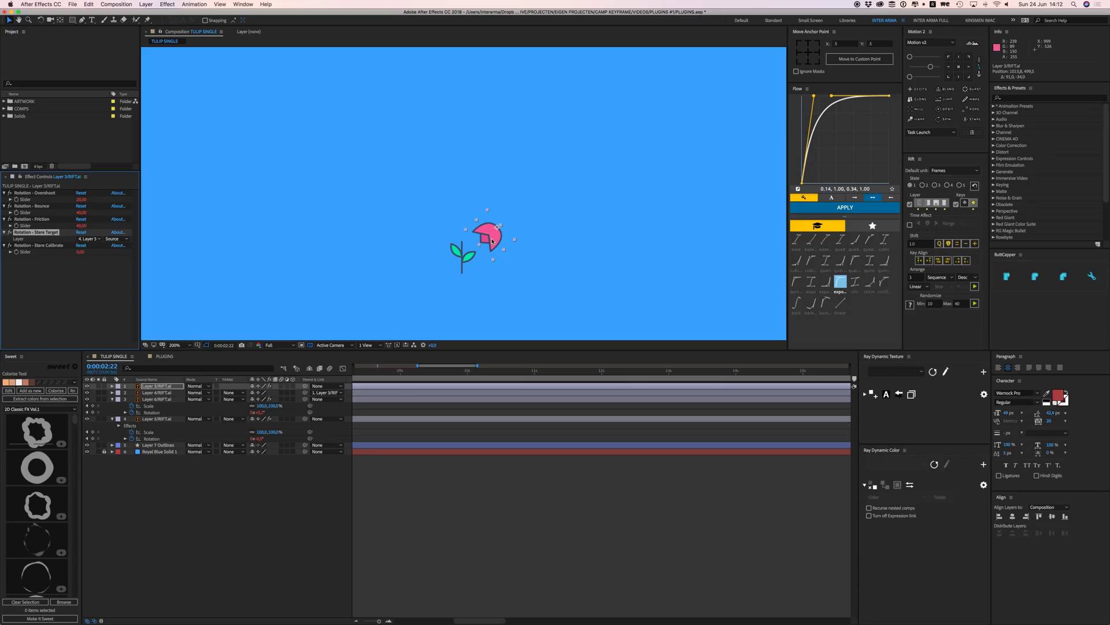
- Move the flower head around the composition to test Stare, and undo the moves and the Stare effect
left_click_drag(492, 241, 541, 165)
left_click_drag(477, 155, 514, 164)
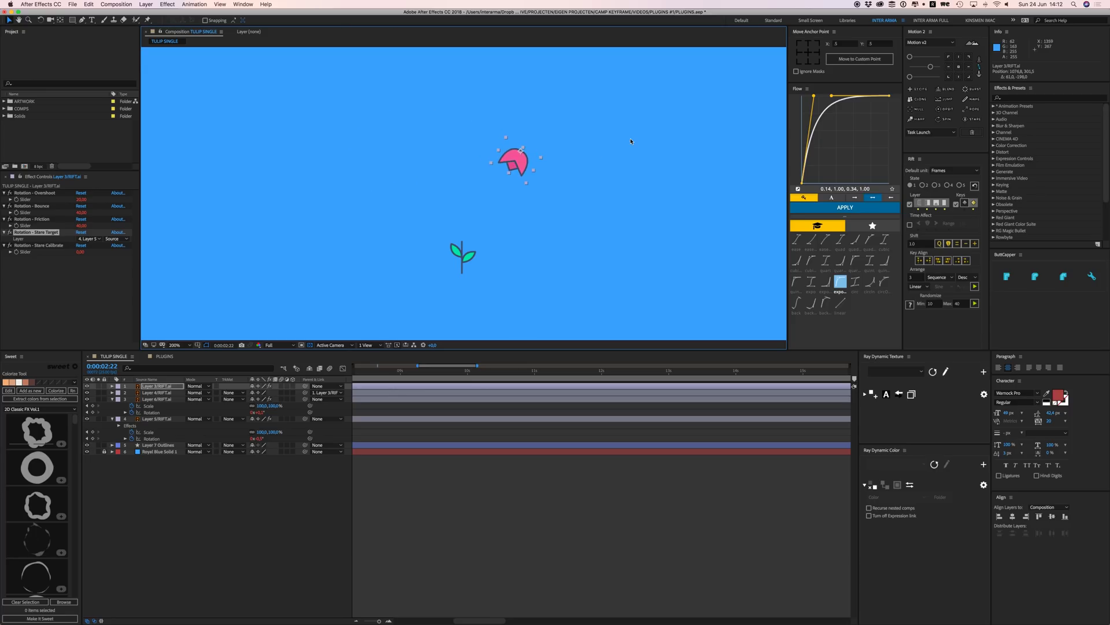
key("super+z")
key("super+z")
key("super+z")
key("super+z")
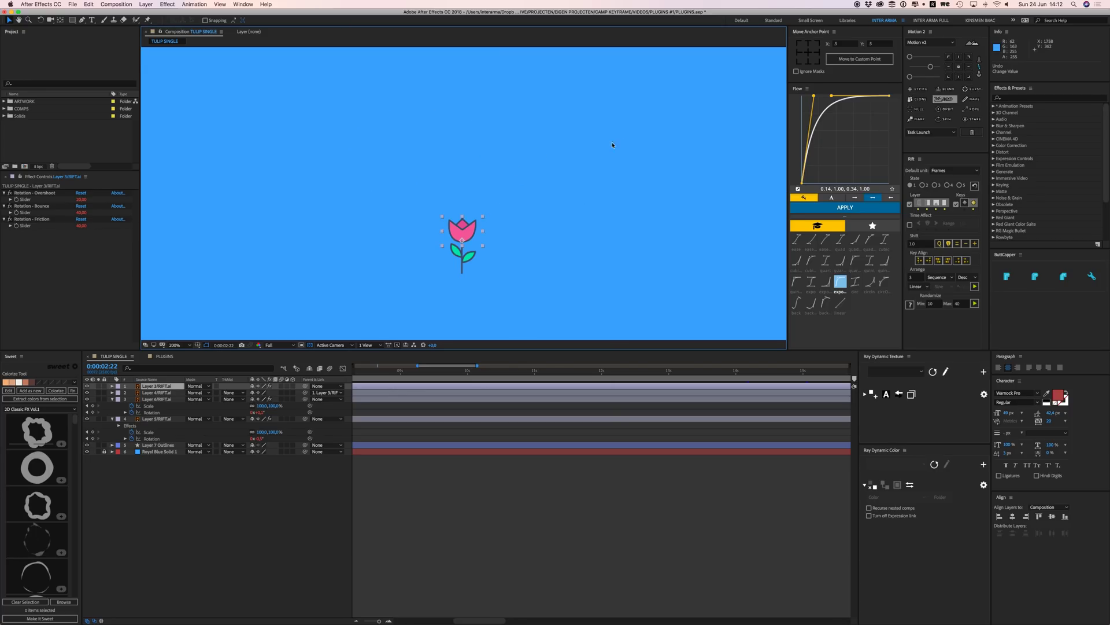
- Rename the selected flower head layer FLOWER with Motion 2's Rename
left_click(973, 100)
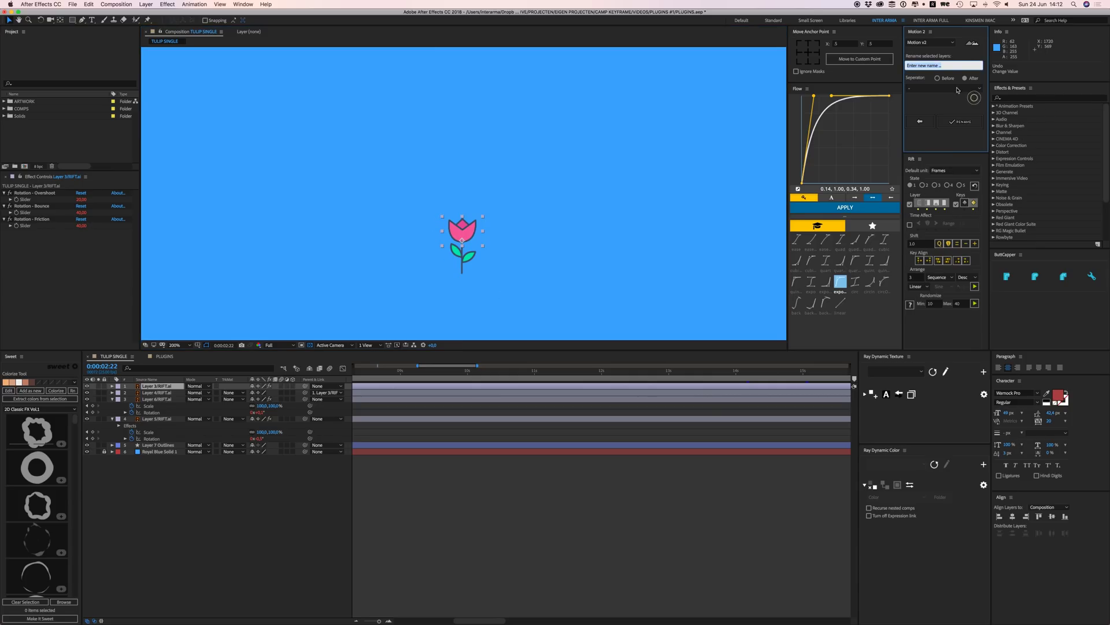
type("Fl")
left_click(960, 122)
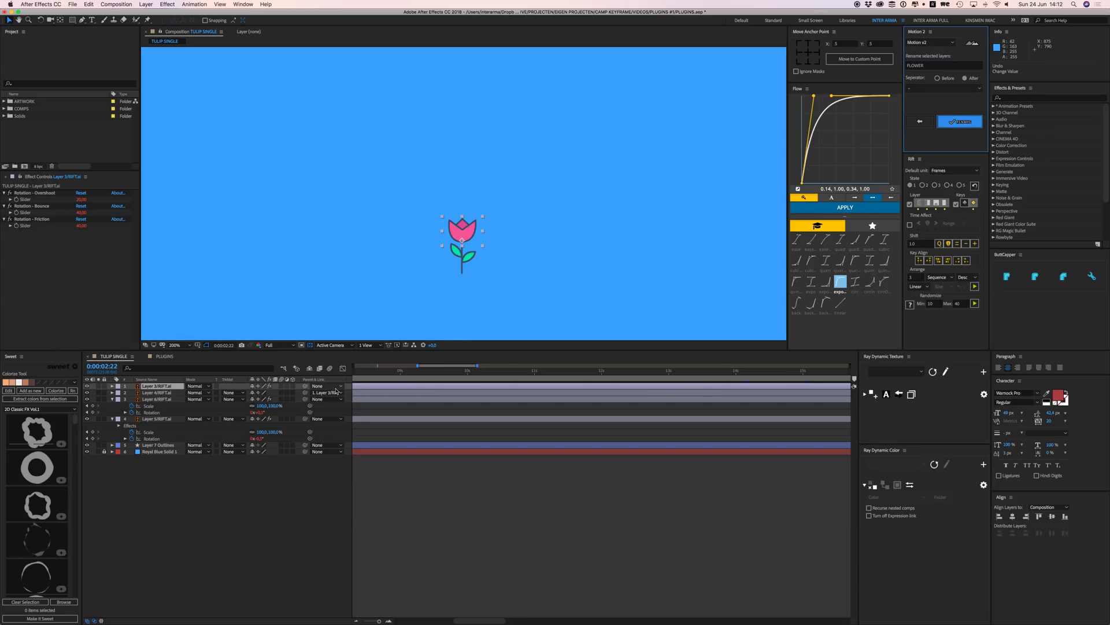
- Show layer names in the timeline, rename the four flower artwork layers FLOWER together, and return to Motion 2's main tools
left_click(147, 380)
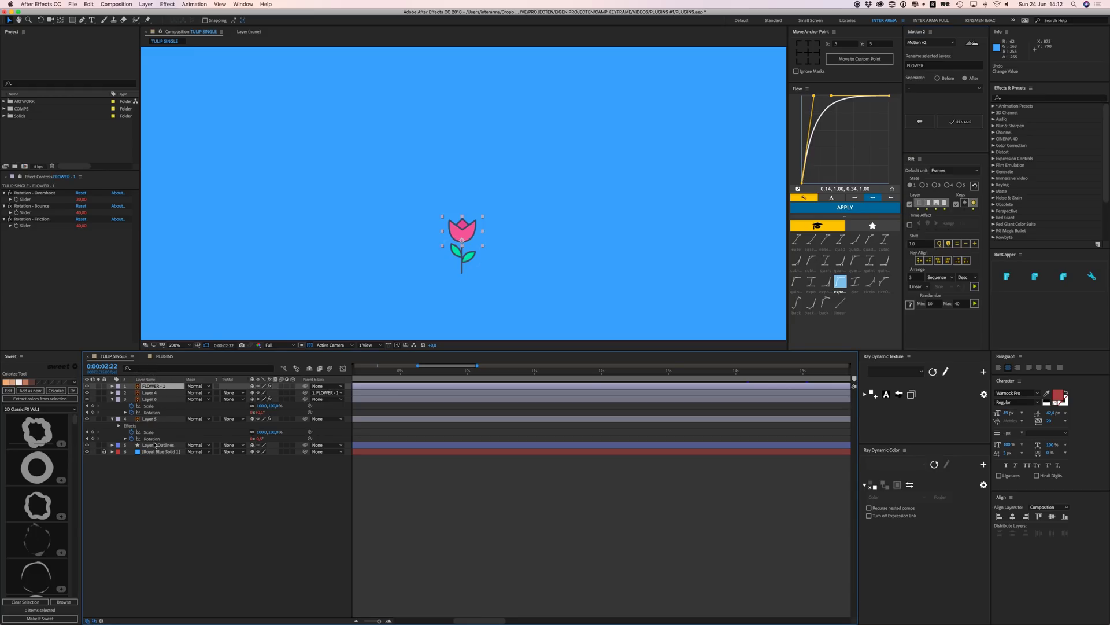
left_click(155, 420, "shift")
left_click(958, 123)
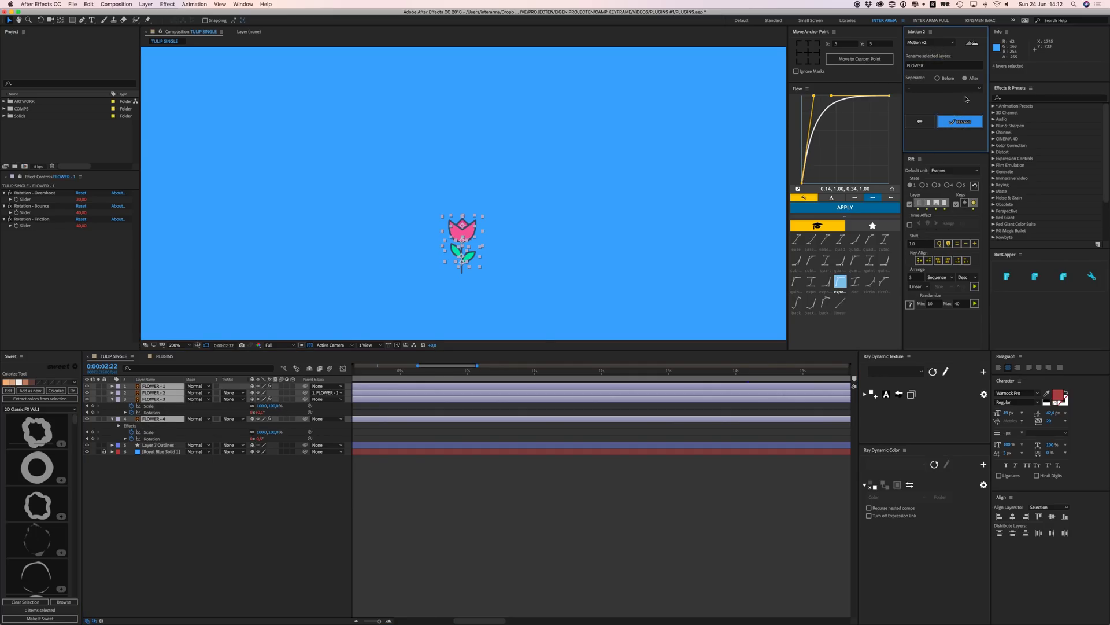
left_click(924, 125)
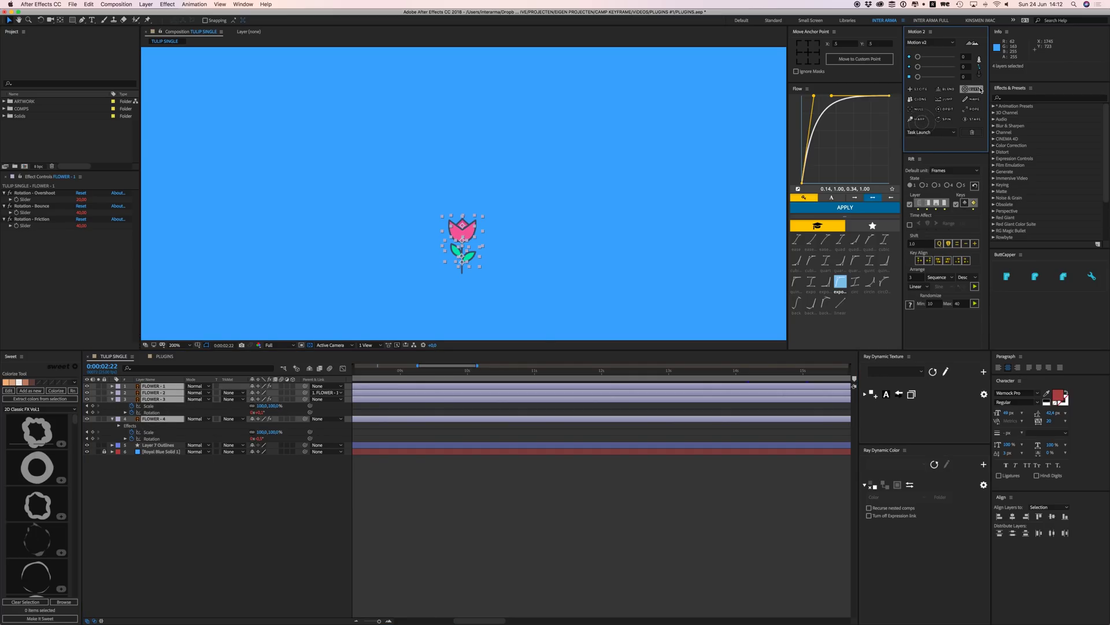
- Deselect all layers, create a Motion 2 Burst, and try moving the Burst layer in the composition
left_click(564, 195)
left_click(972, 89)
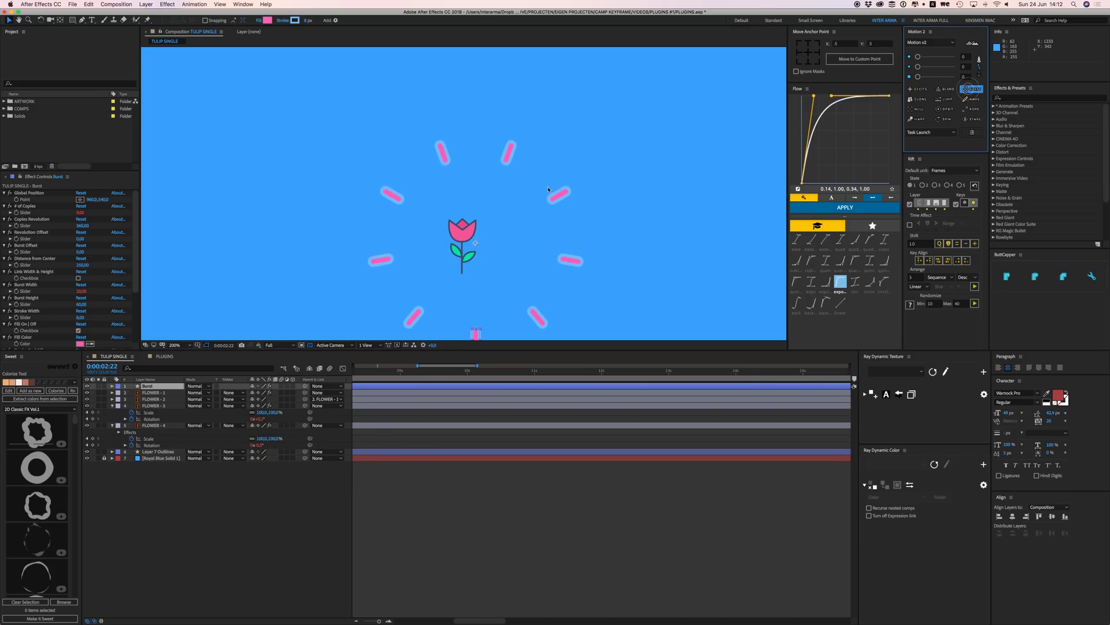
left_click(508, 230)
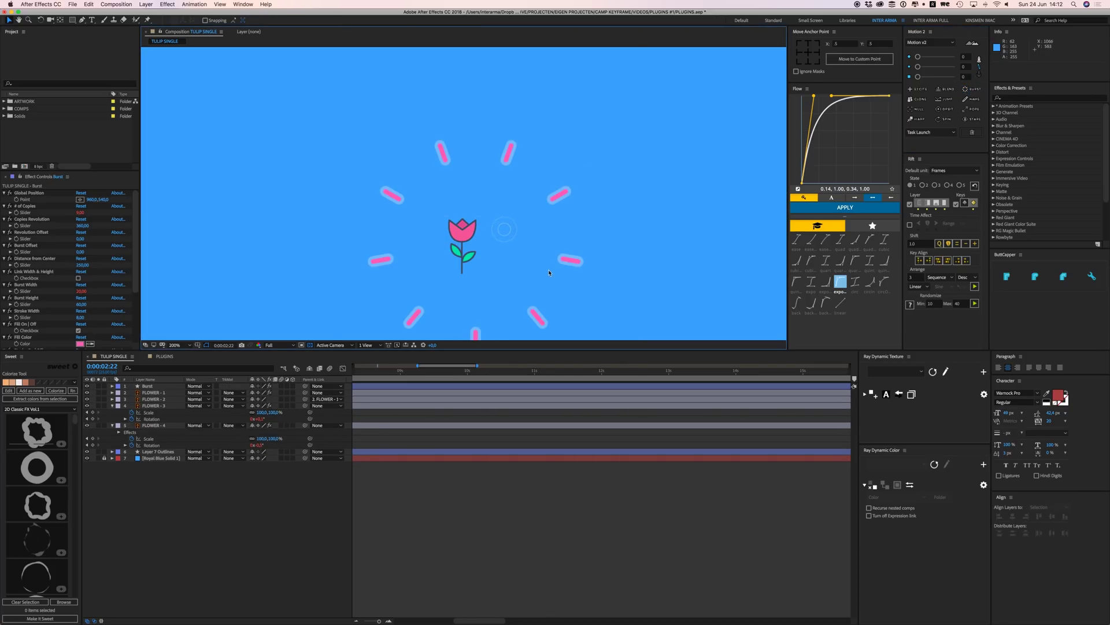
left_click(566, 255)
left_click(499, 388)
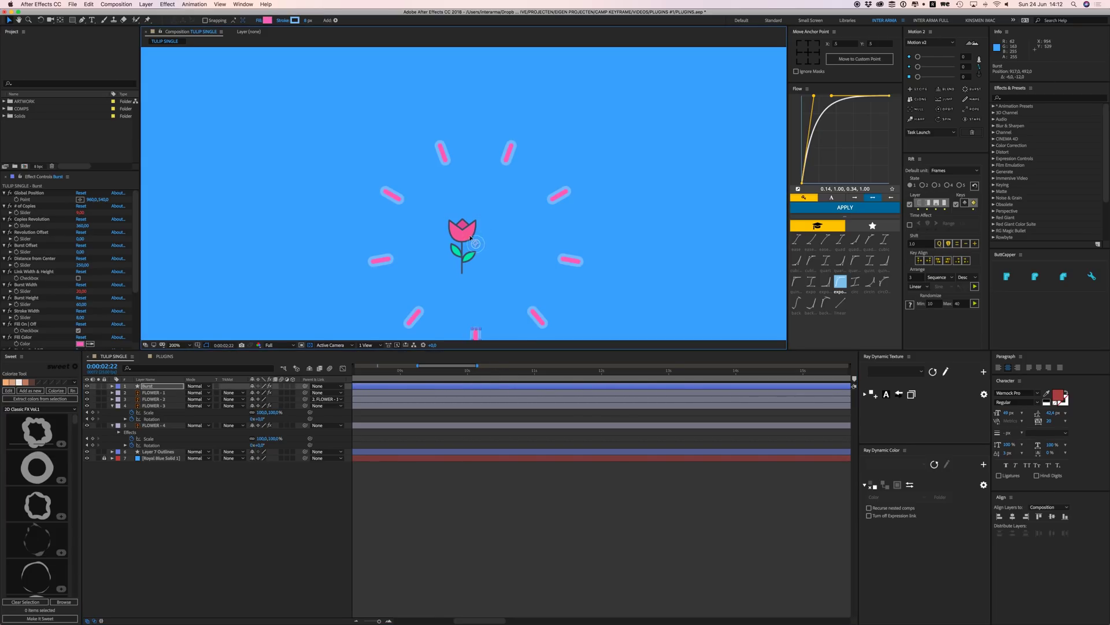
left_click(481, 249)
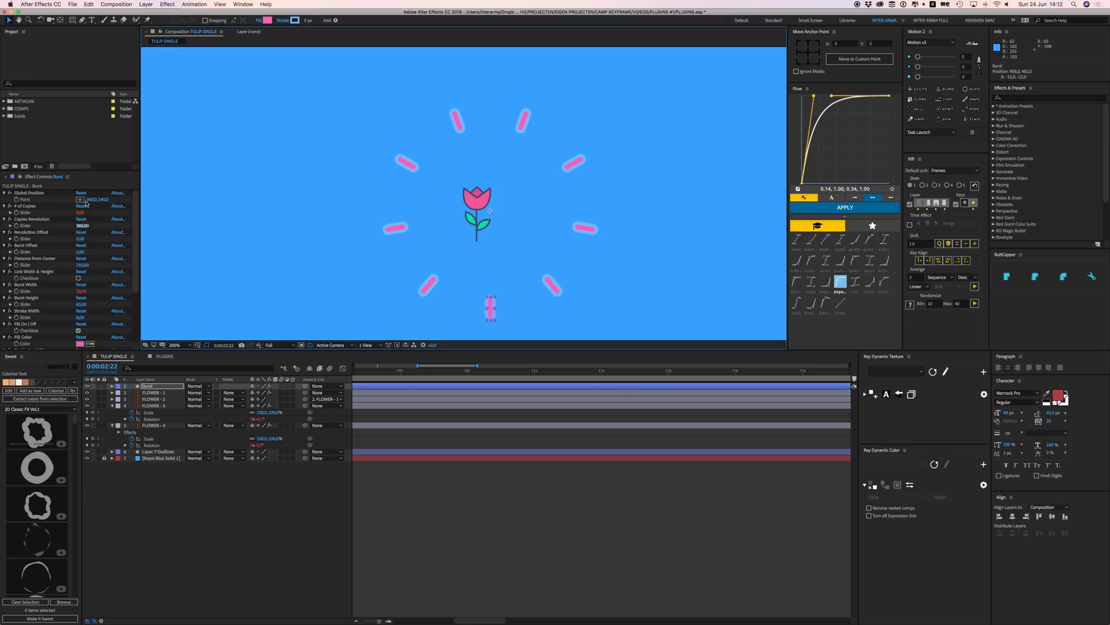
- Center the Burst on the tulip with Global Position, and reduce Distance from Center to bring the rays closer
left_click_drag(96, 203, 76, 229)
key("super+z")
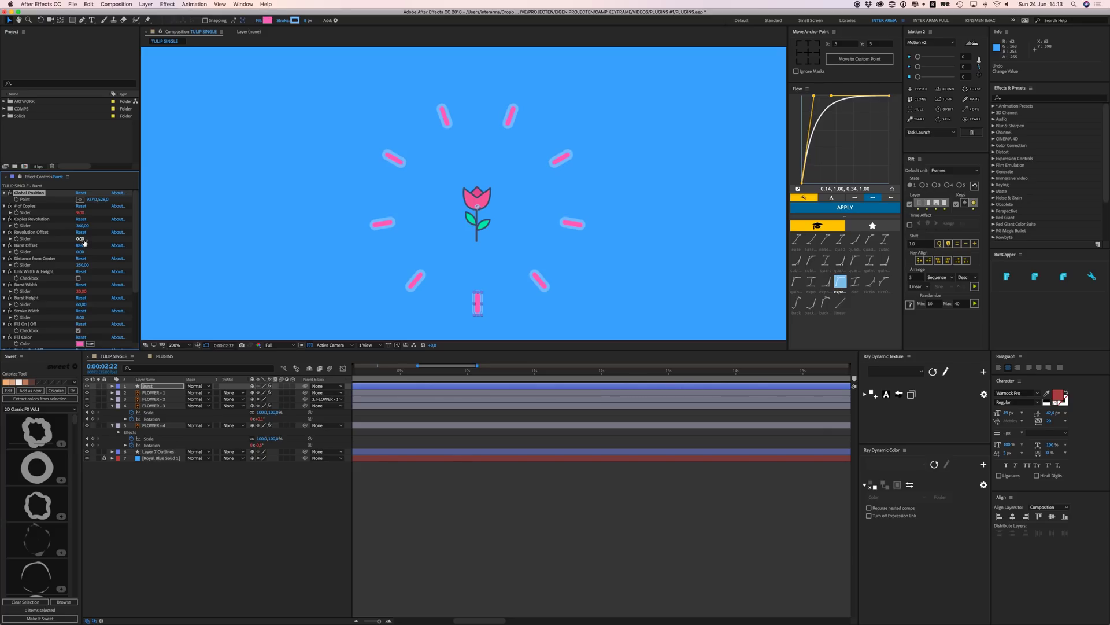
left_click_drag(80, 253, 94, 337)
key("super+z")
scroll(94, 336, "down", 3)
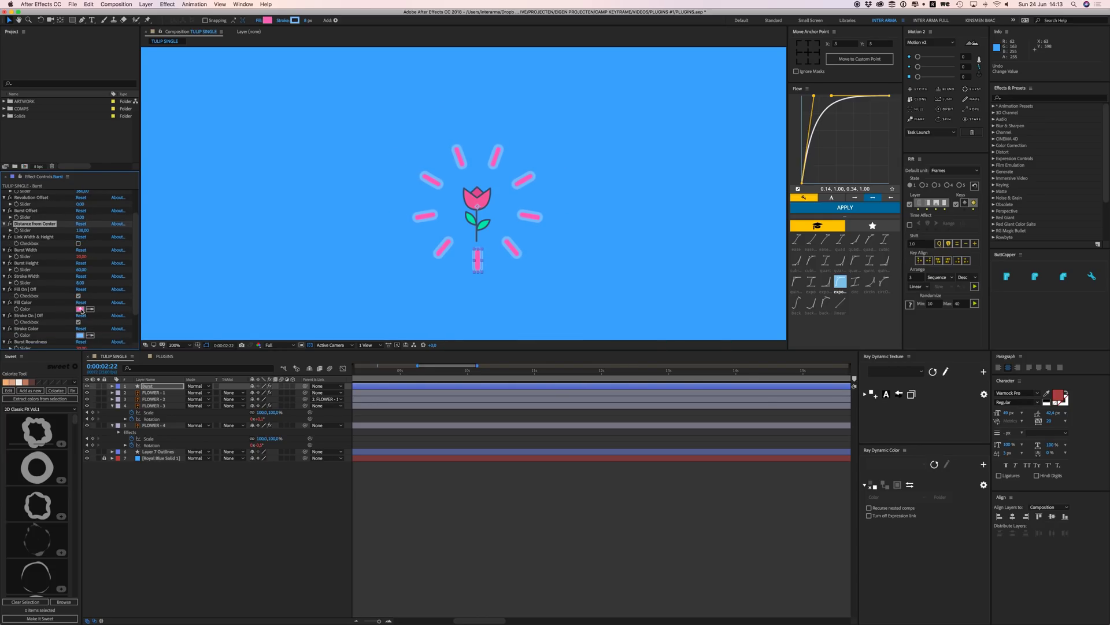
- Change the Burst's Fill Color to a darker magenta and lower its Stroke Width to -24
left_click(81, 310)
left_click(106, 267)
key("Return")
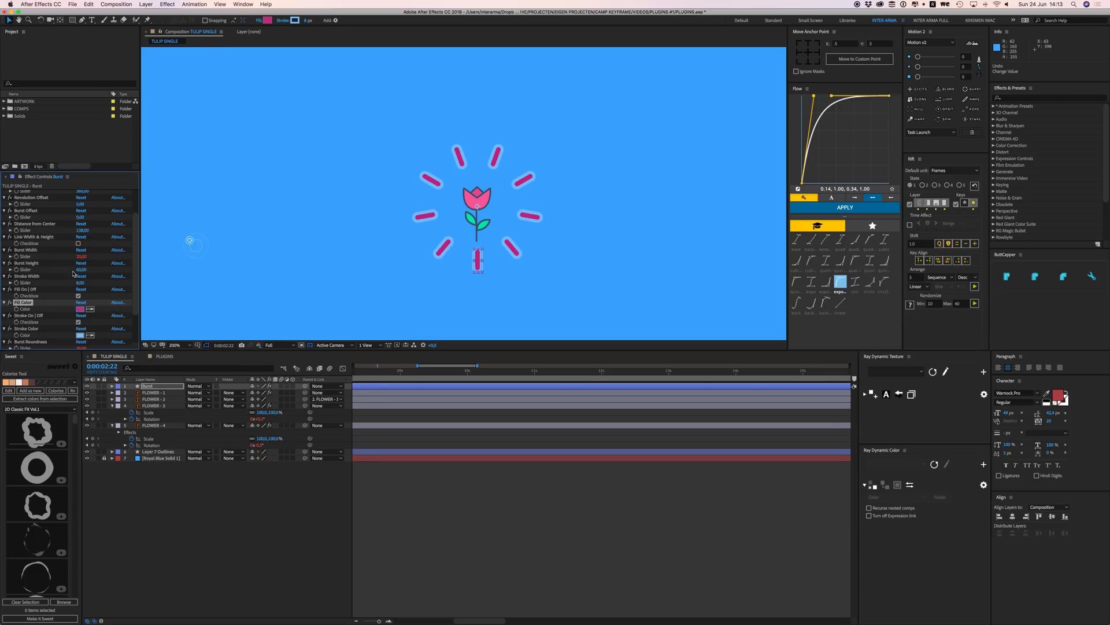
left_click_drag(83, 283, 78, 283)
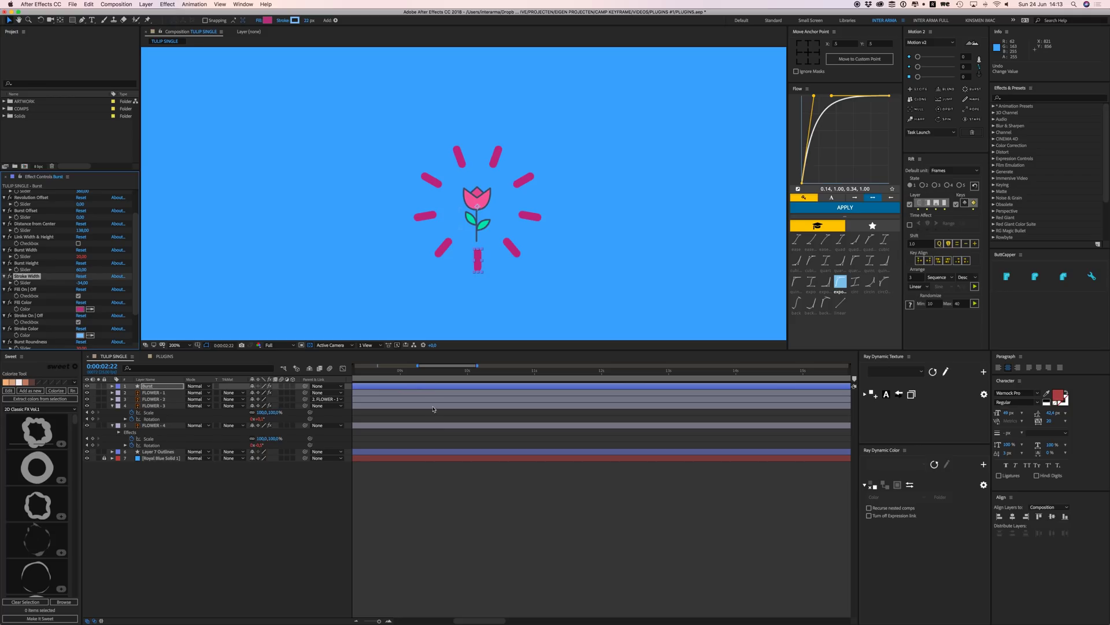
- Undo the Burst's color, stroke, distance and position changes along with the Burst layer itself
left_click(411, 386)
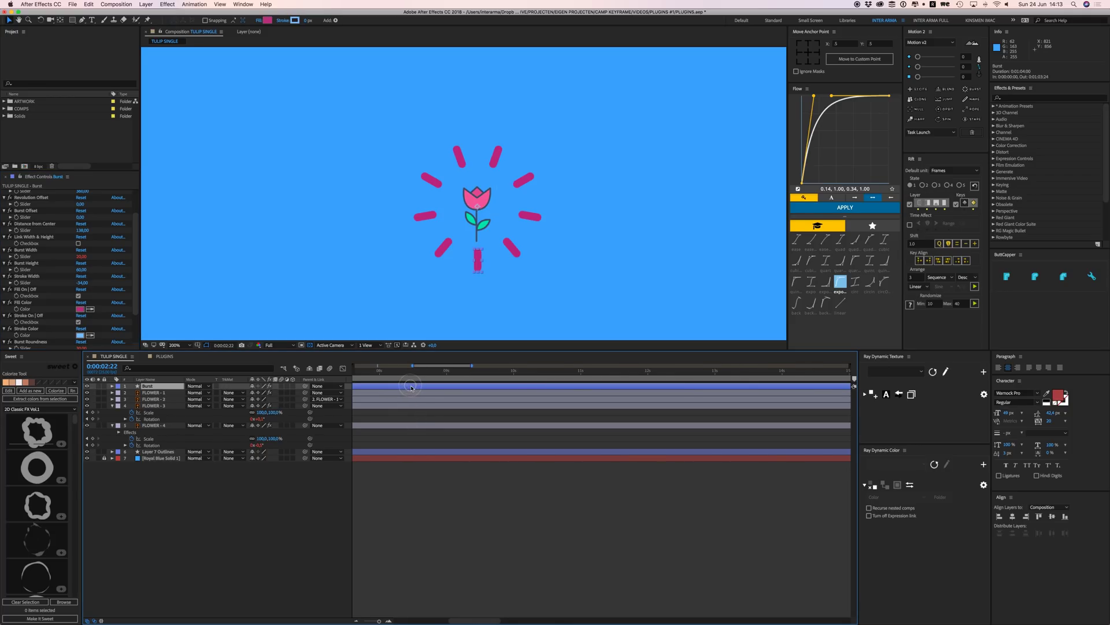
key("super+z")
key("super+z")
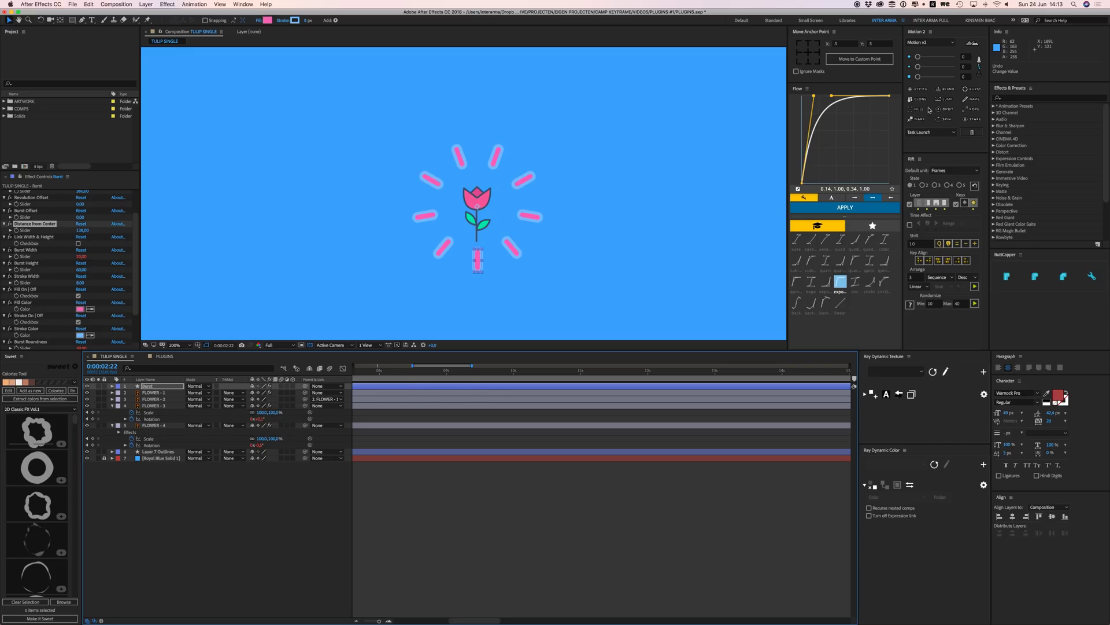
key("super+z")
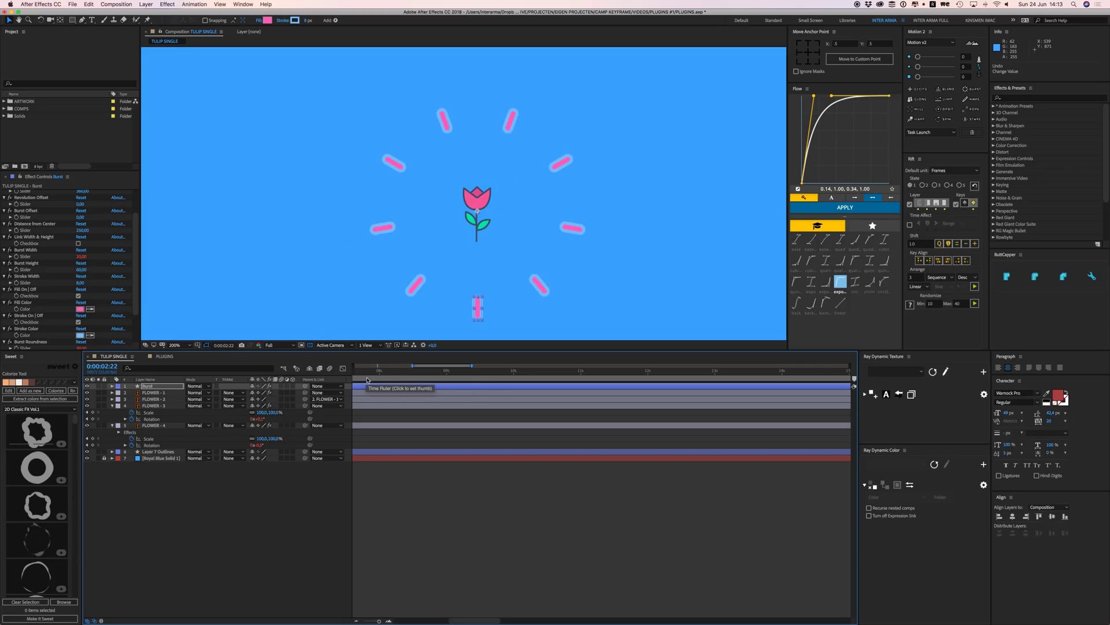
key("super+z")
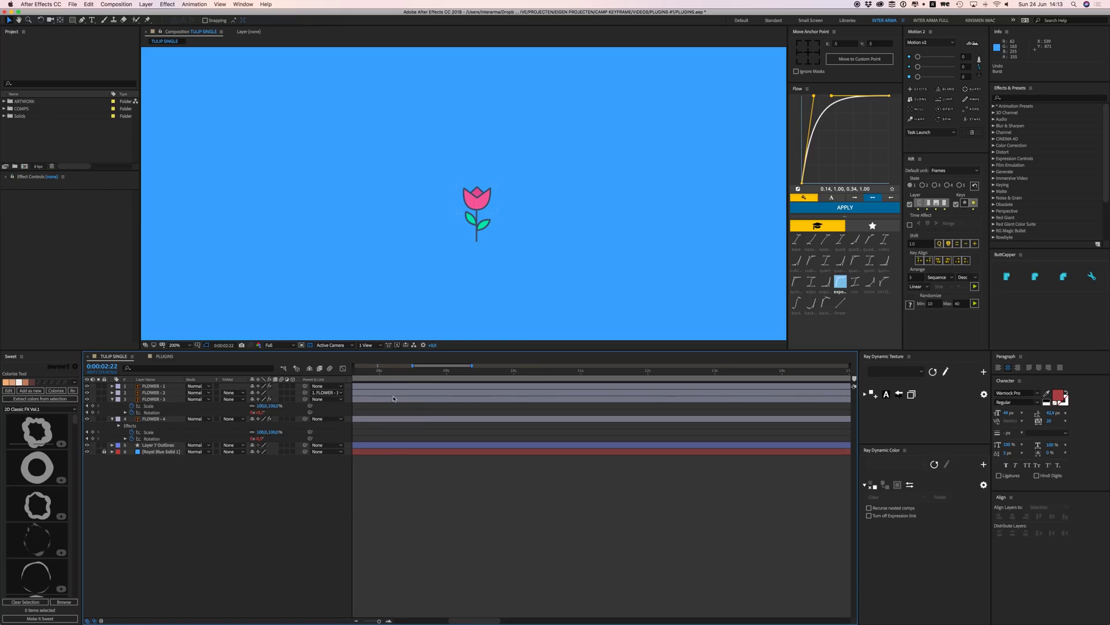
- Apply Motion 2's Spin to the flower head layer FLOWER - 1 and preview it
left_click(487, 205)
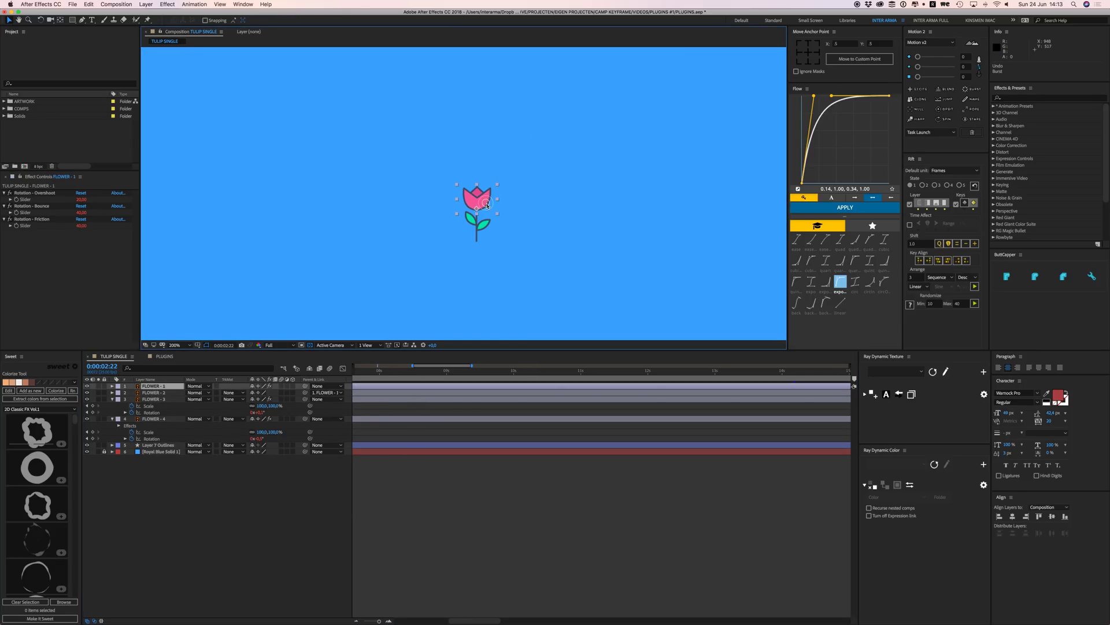
left_click(942, 119)
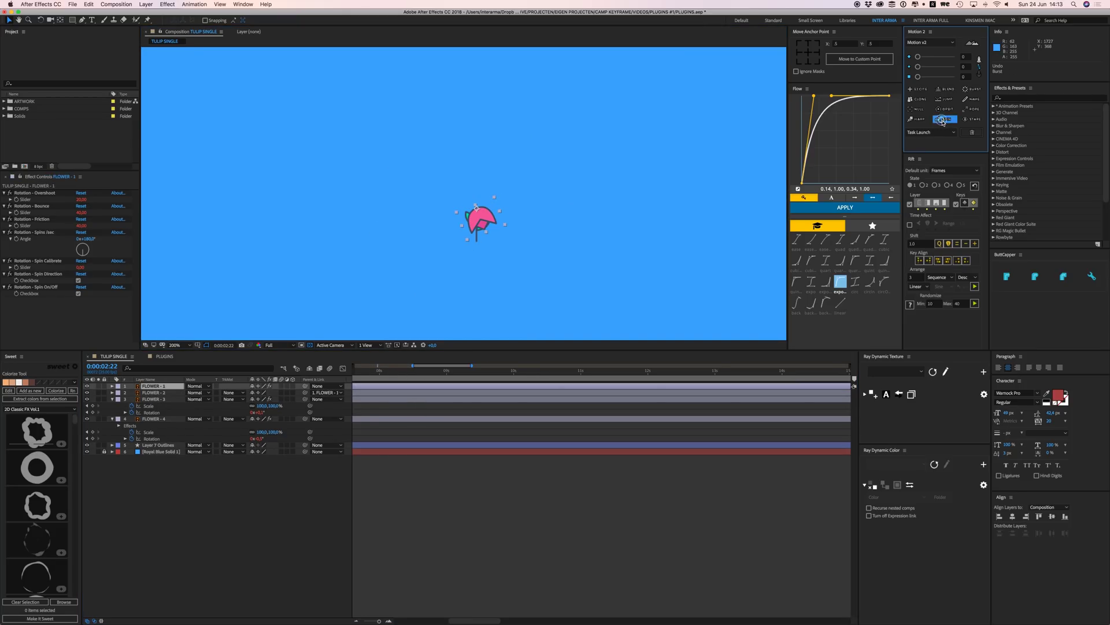
left_click(404, 398)
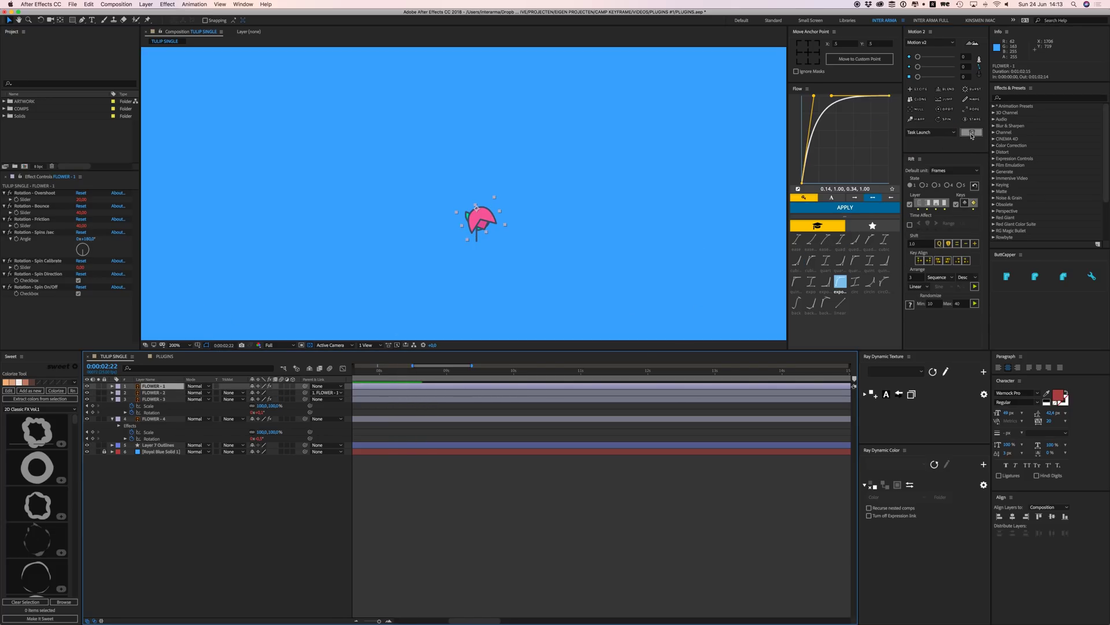
- Reveal FLOWER - 1's Rotation property, select it, and remove its expression and effect controls with Motion 2's delete function
left_click(412, 389)
key("r")
left_click(144, 392)
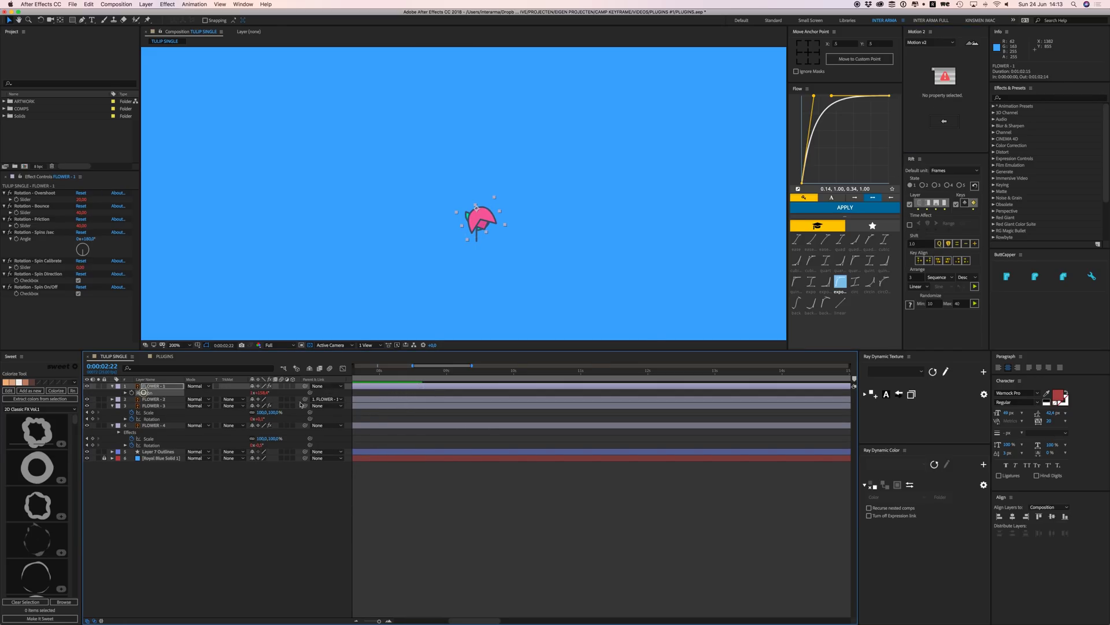
left_click(972, 132)
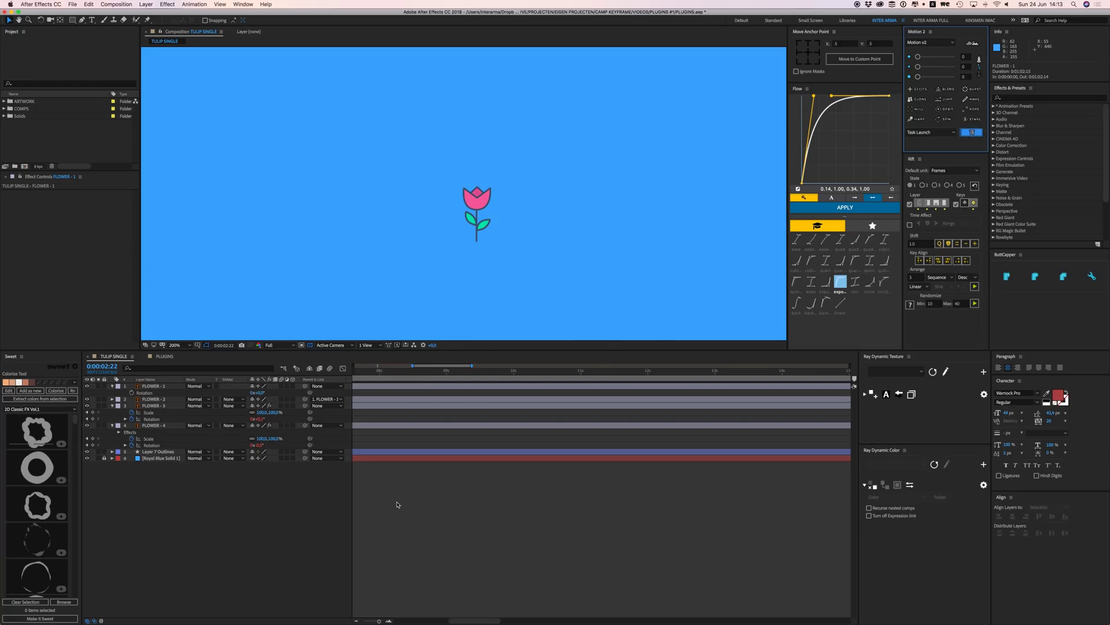
- Switch to the PLUGINS composition and preview the grid of tulips
scroll(415, 486, "left", 3)
left_click(422, 485)
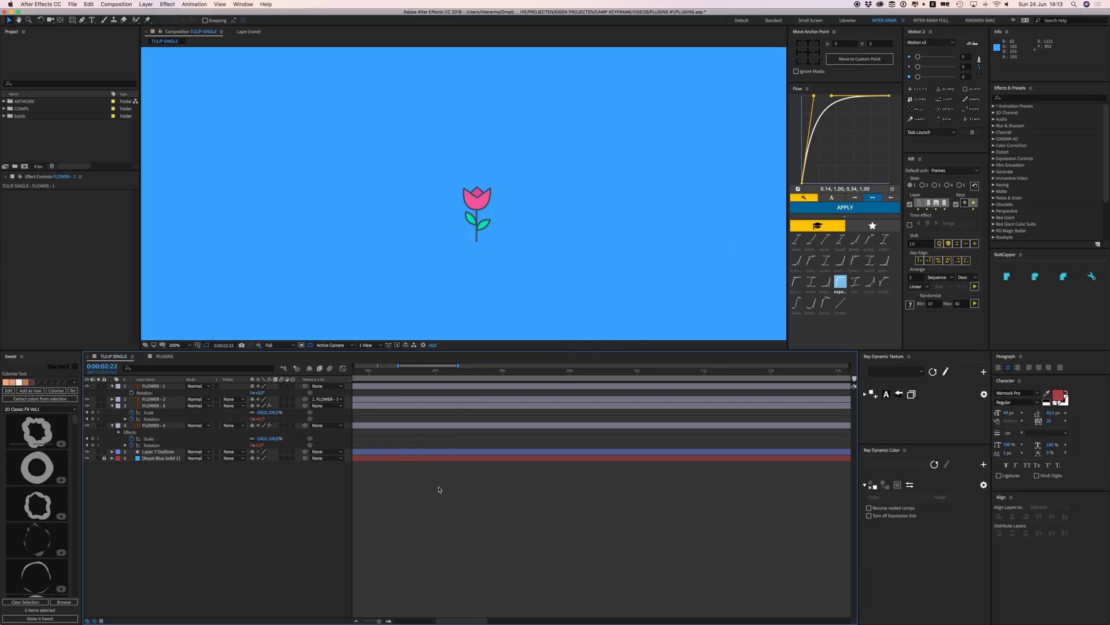
key("u")
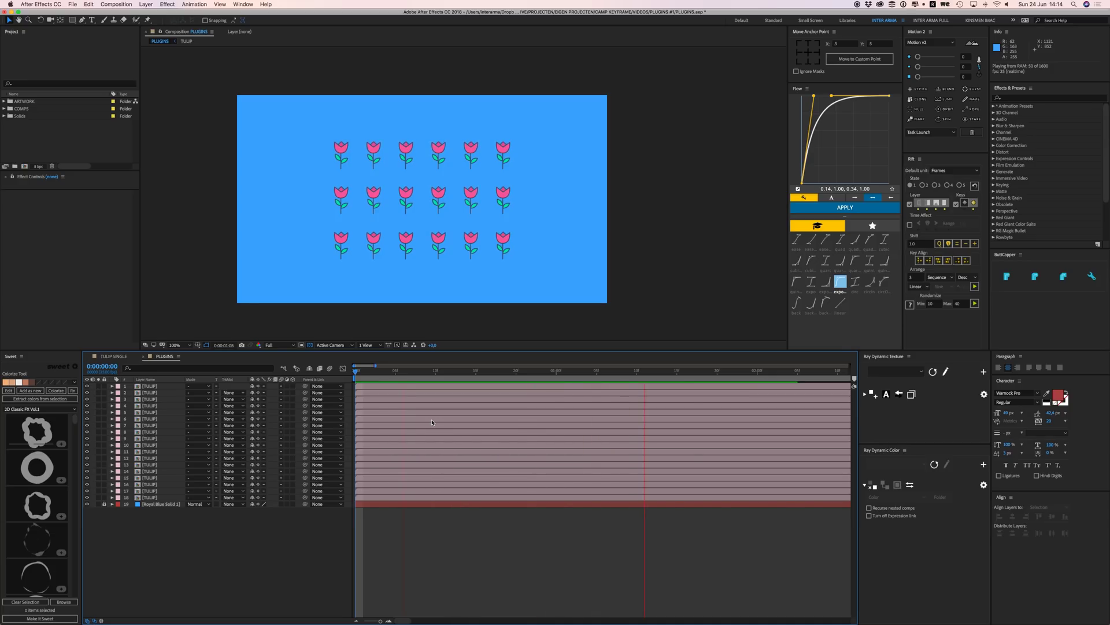
key("space")
key("space")
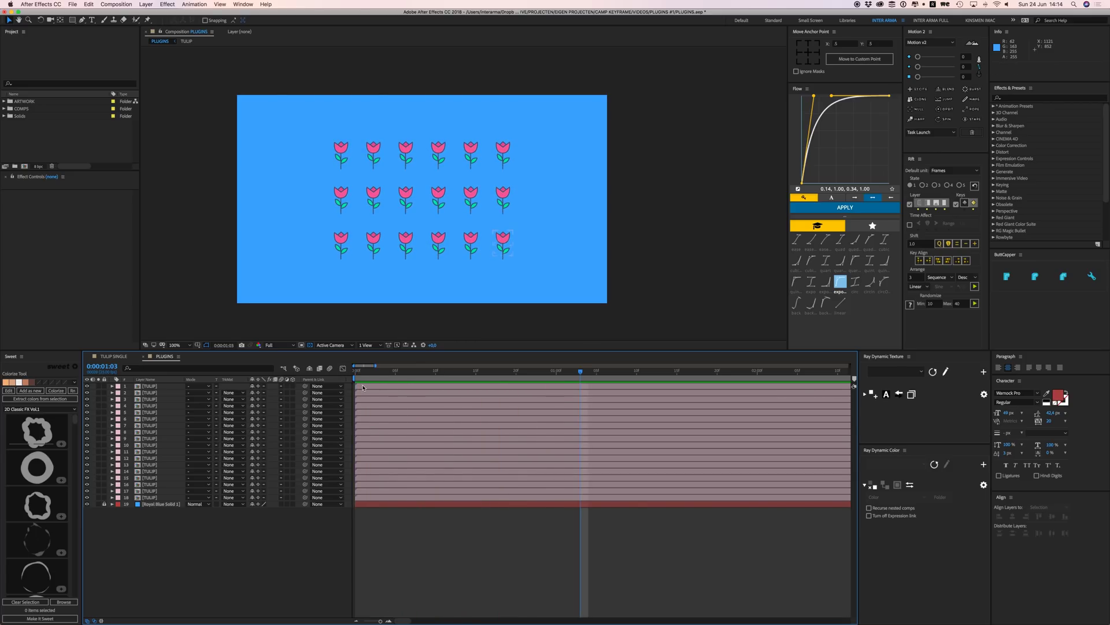
left_click(363, 386)
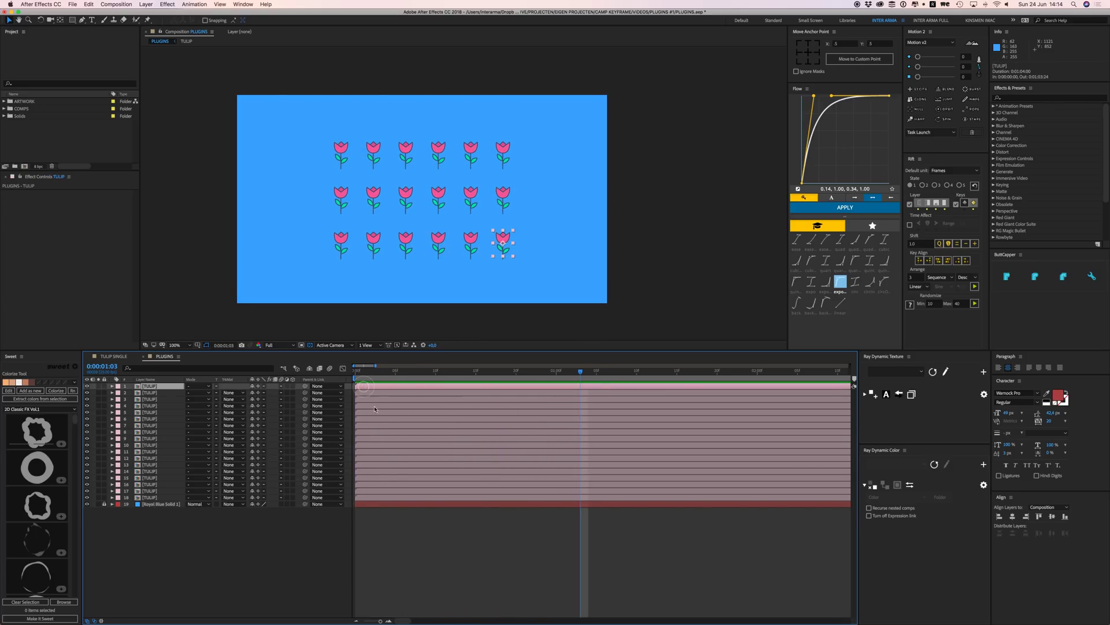
left_click(375, 498)
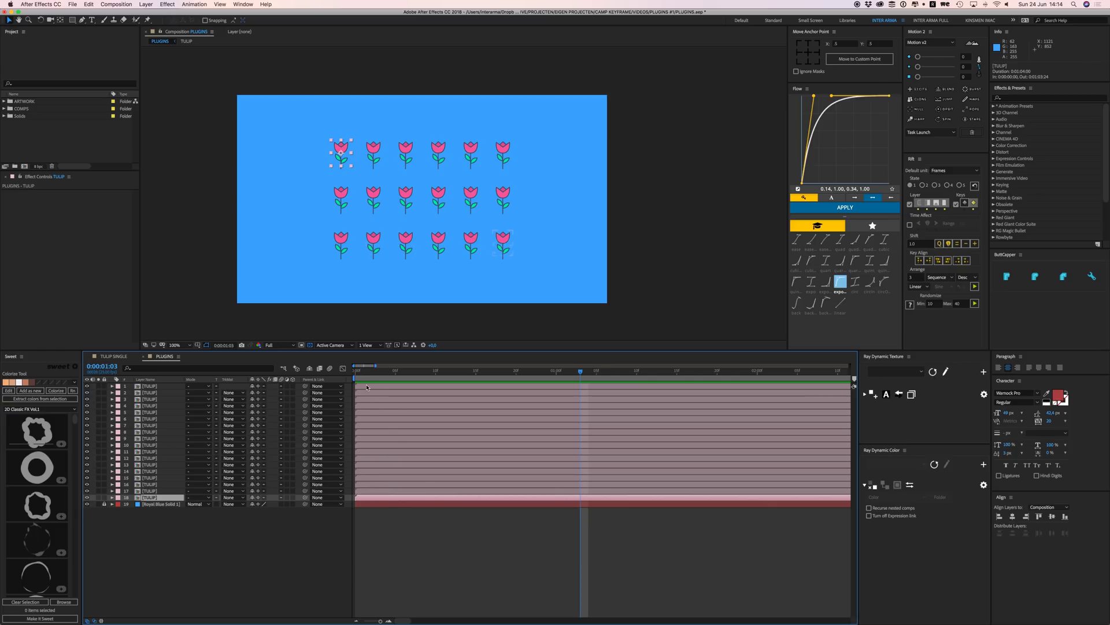
left_click(367, 387)
left_click(369, 497)
left_click(366, 491)
left_click(367, 479)
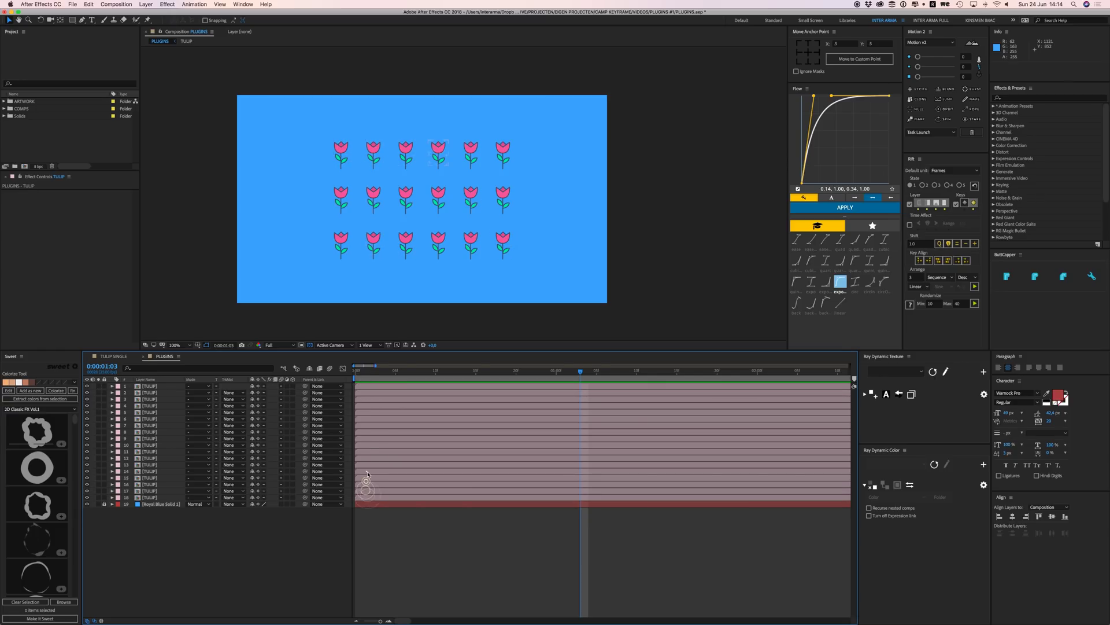
left_click(366, 472)
left_click(365, 496)
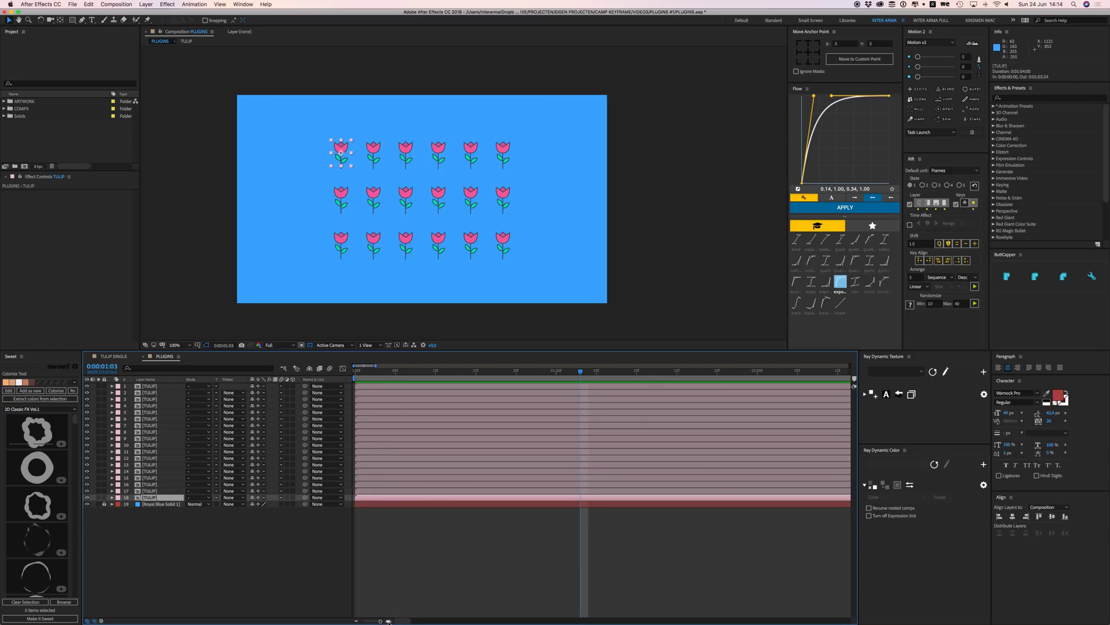
- Try staggering tulip layers 17, 16 and 15 by hand, each starting one frame after the layer below it, and undo the offsets
key("equal")
key("equal")
key("Home")
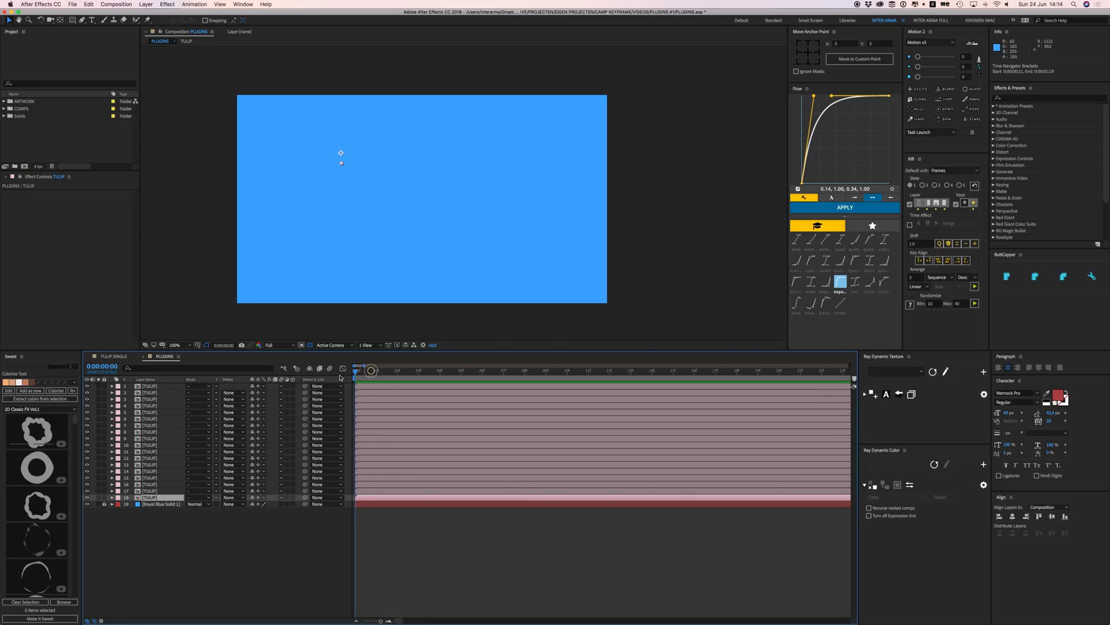
left_click(364, 490)
left_click(374, 484)
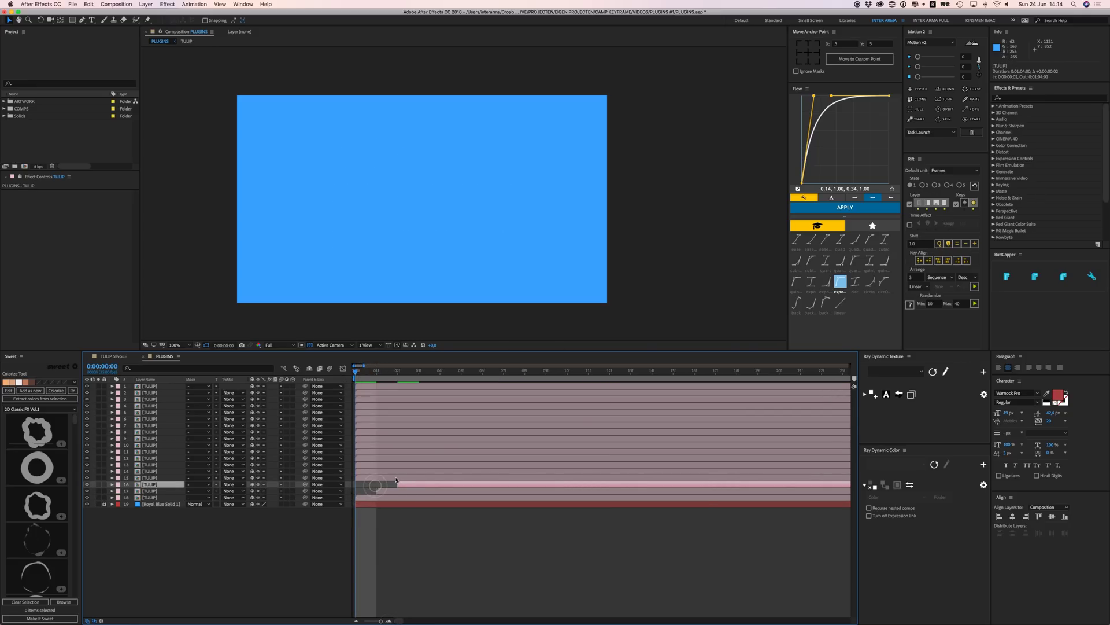
left_click_drag(396, 478, 418, 478)
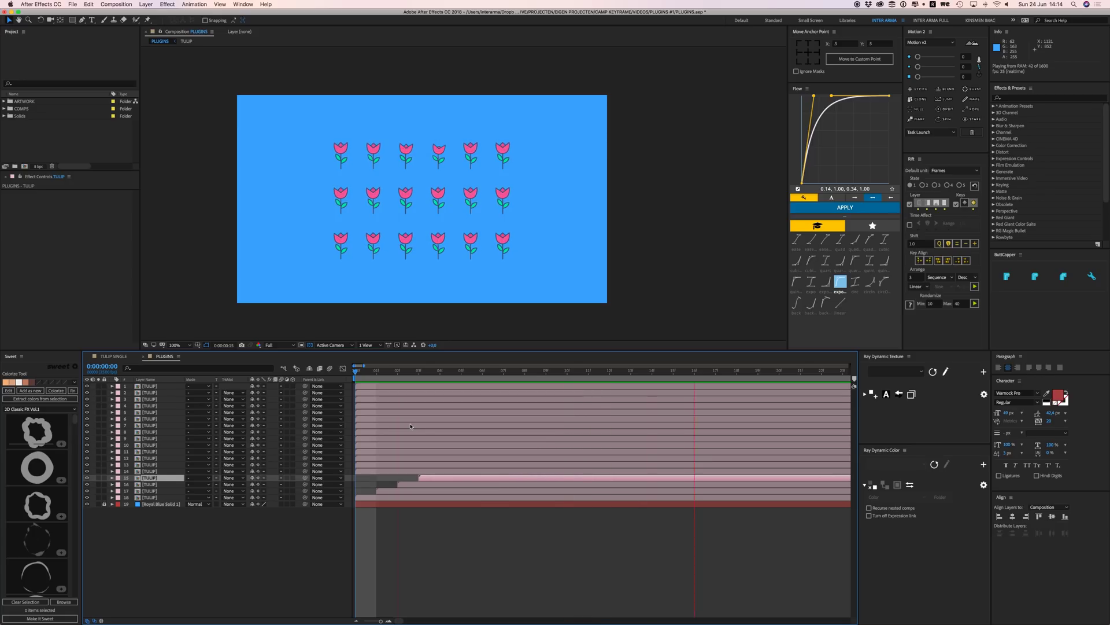
key("super+z")
- Select all 18 tulip layers in the PLUGINS composition, leaving out the blue solid
left_click(405, 490)
left_click(386, 497)
left_click(372, 388, "shift")
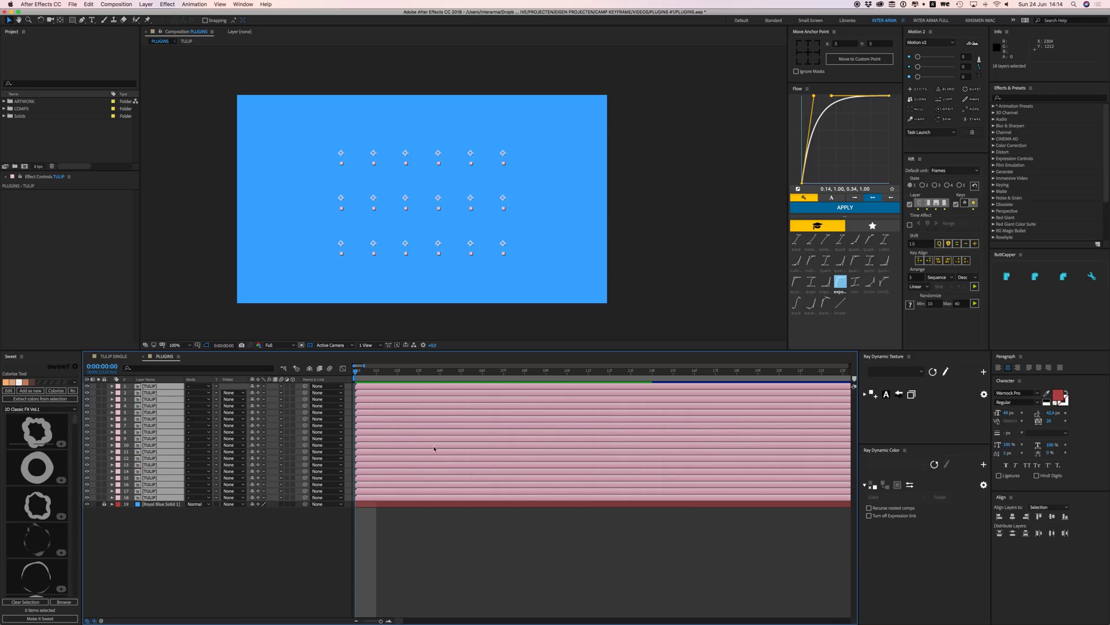
- Arrange the selected tulip layers with Rift as a descending linear sequence with value 1, preview it, and undo the sequence
left_click(917, 277)
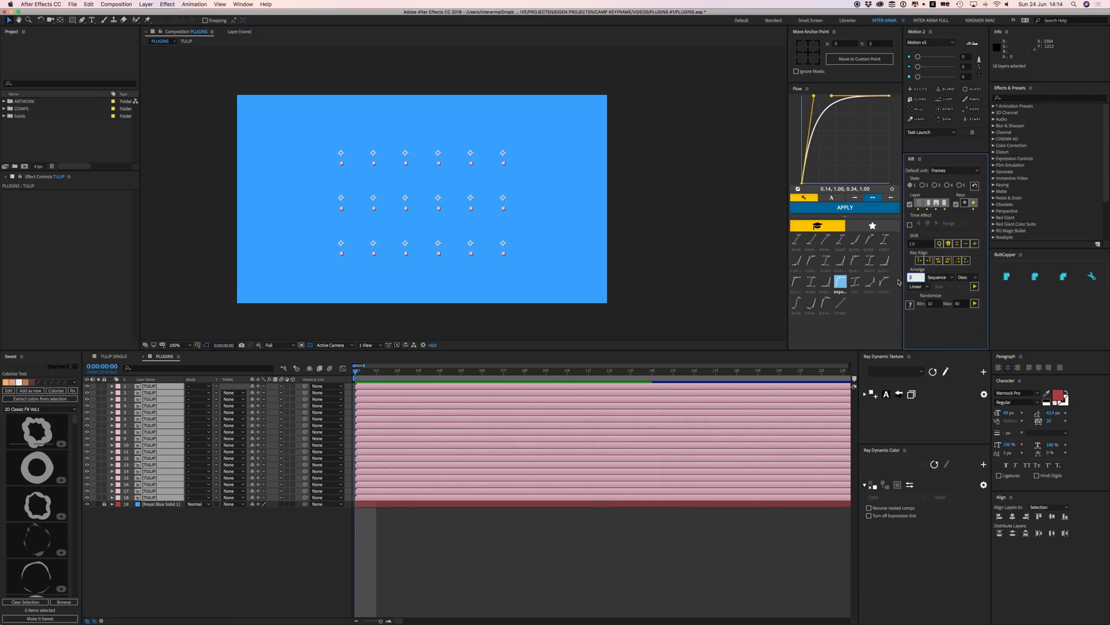
type("1")
left_click(969, 277)
left_click(970, 285)
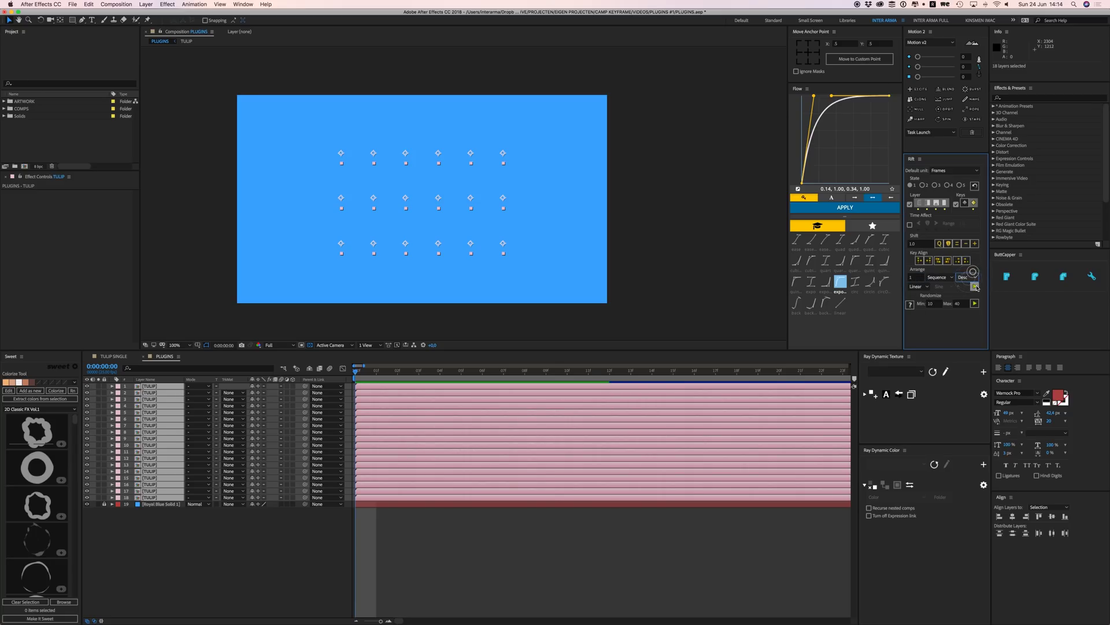
left_click(975, 287)
left_click(499, 556)
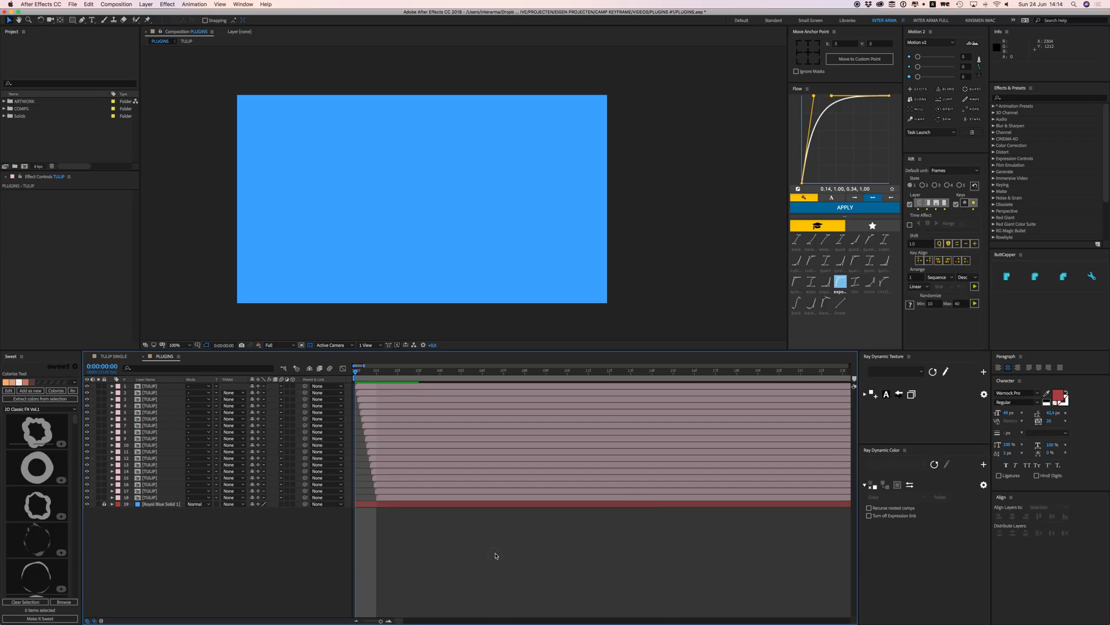
key("space")
key("space")
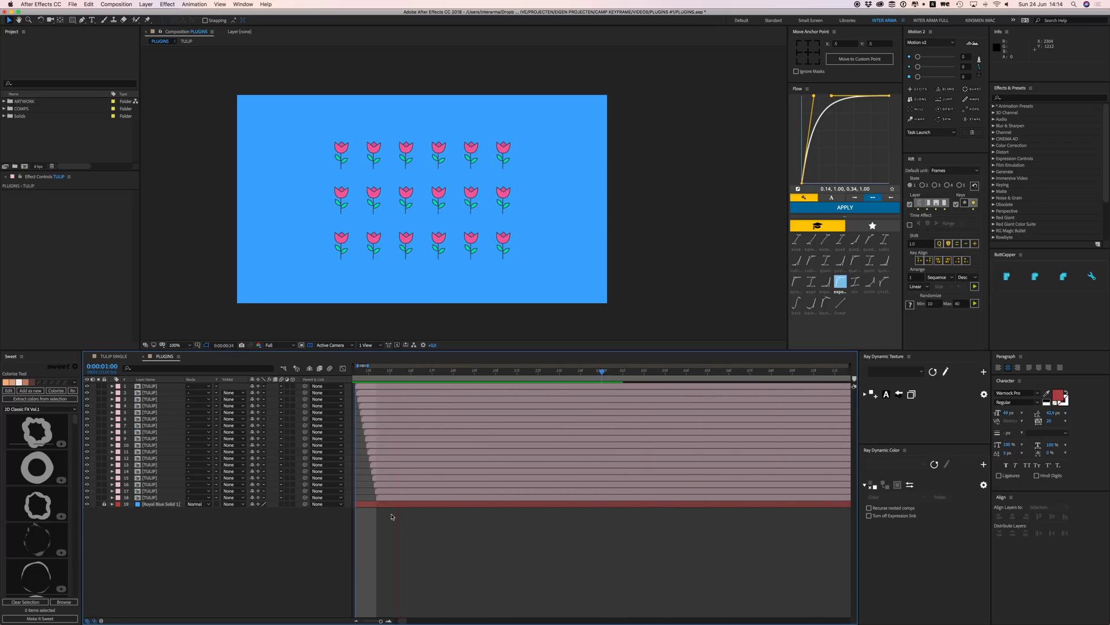
key("super+z")
- From the composition start, arrange the tulip layers with Rift as an ascending linear sequence with value 6 and preview it
key("Home")
left_click(915, 277)
type("6")
left_click(965, 277)
left_click(967, 296)
left_click(975, 286)
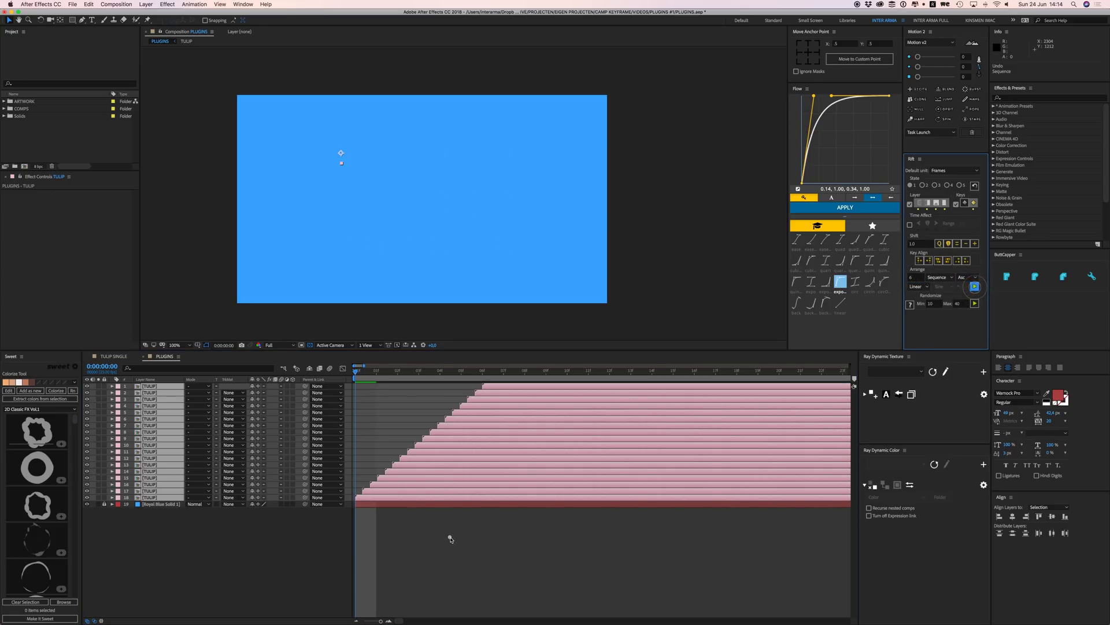
left_click(449, 537)
key("space")
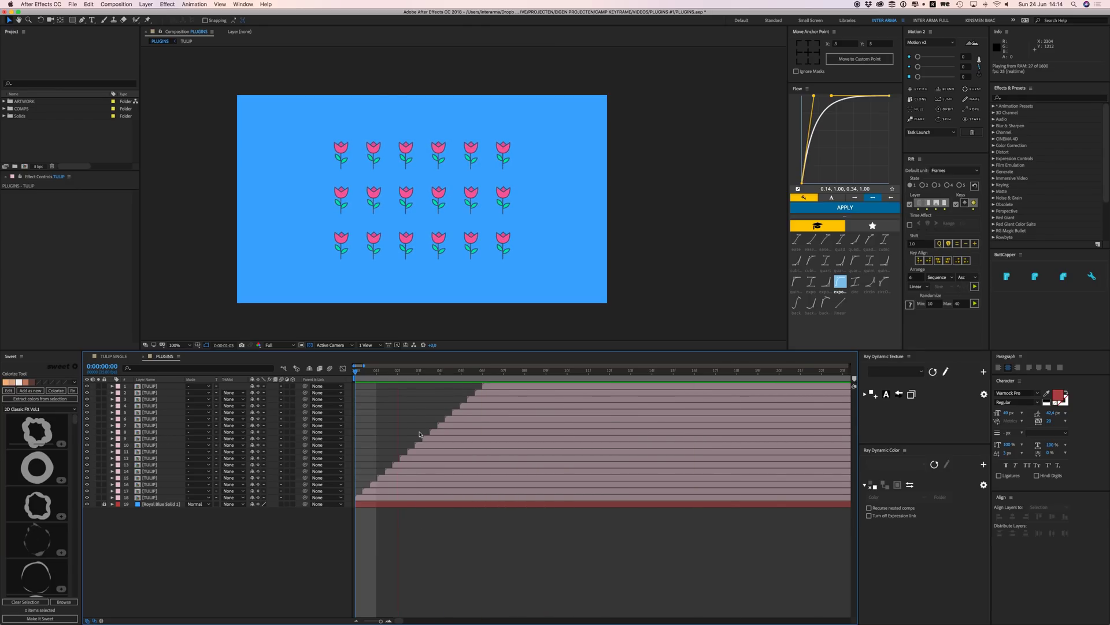
- Scrub and play through the staggered tulip animation, and undo the ascending layer sequence
left_click(376, 373)
key("minus")
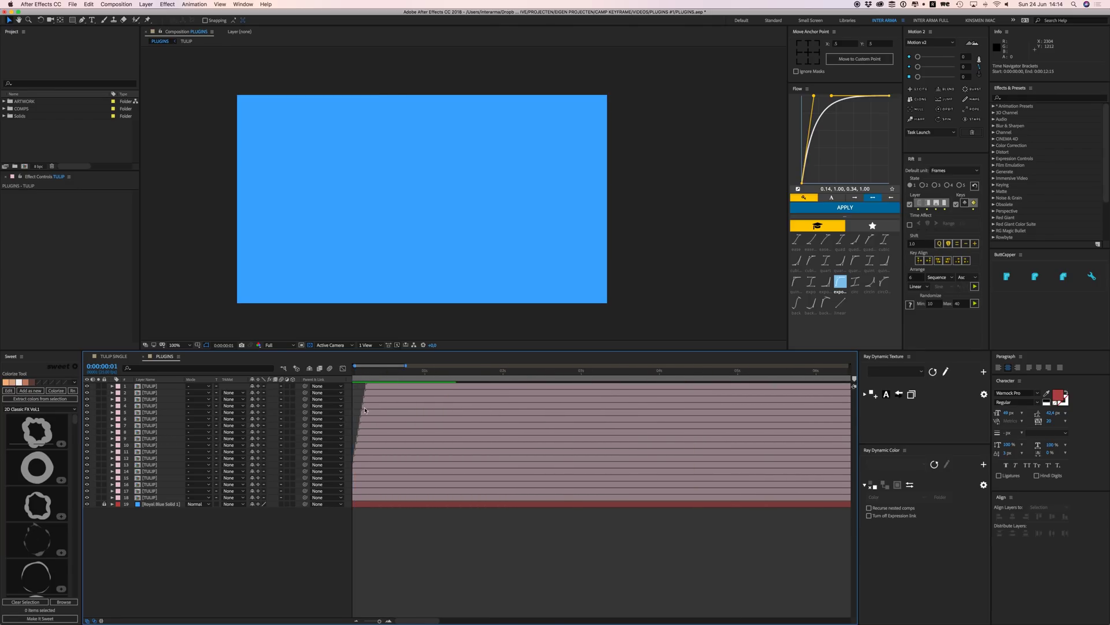
key("equal")
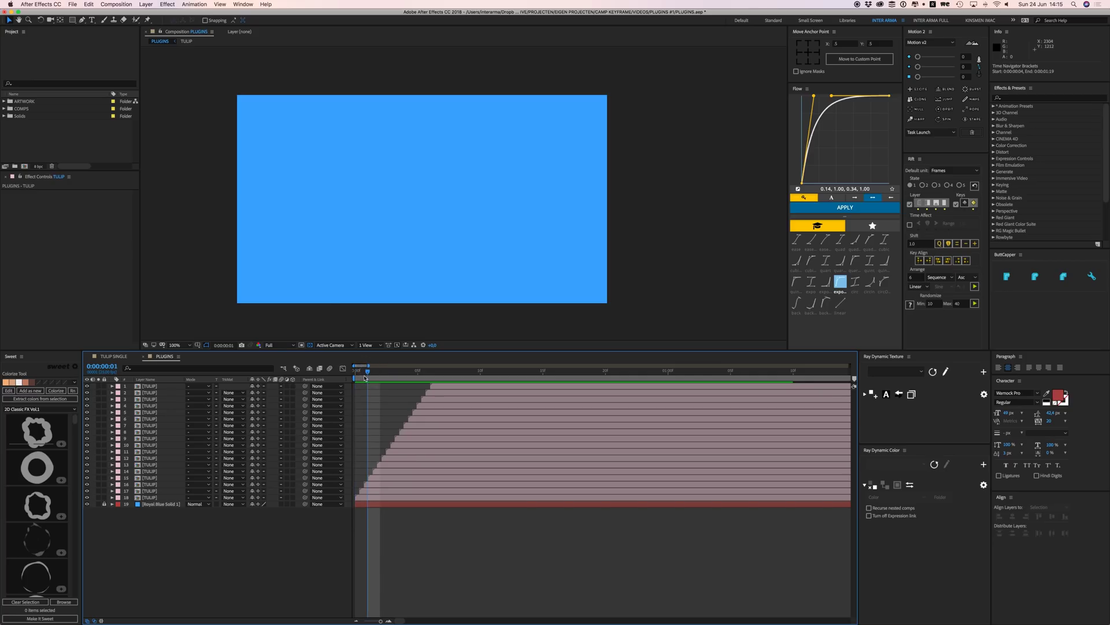
left_click_drag(364, 378, 408, 379)
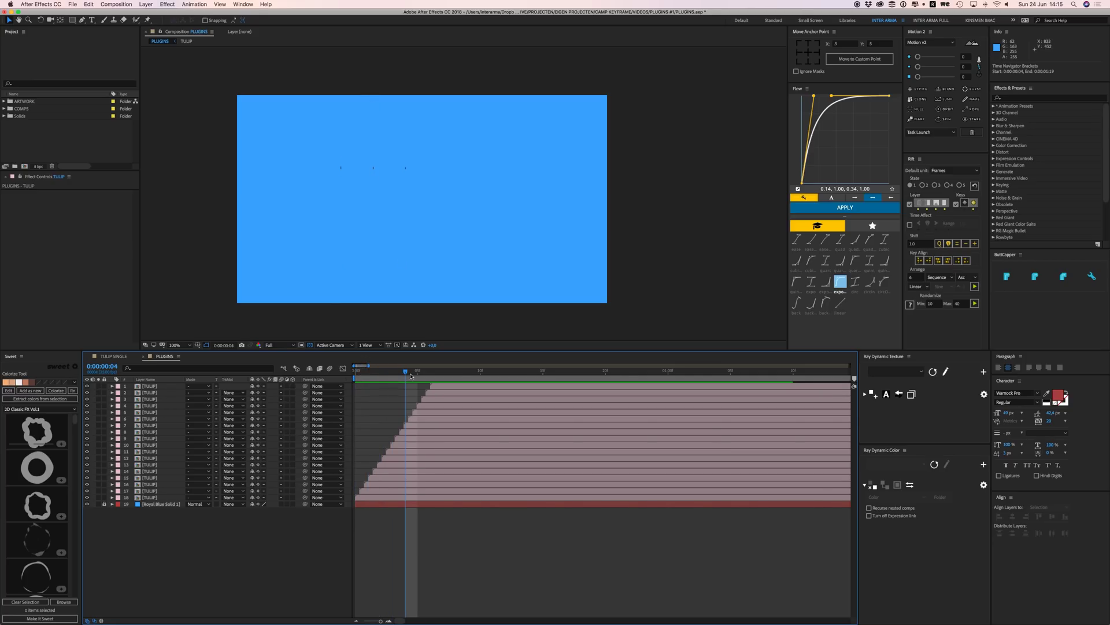
key("space")
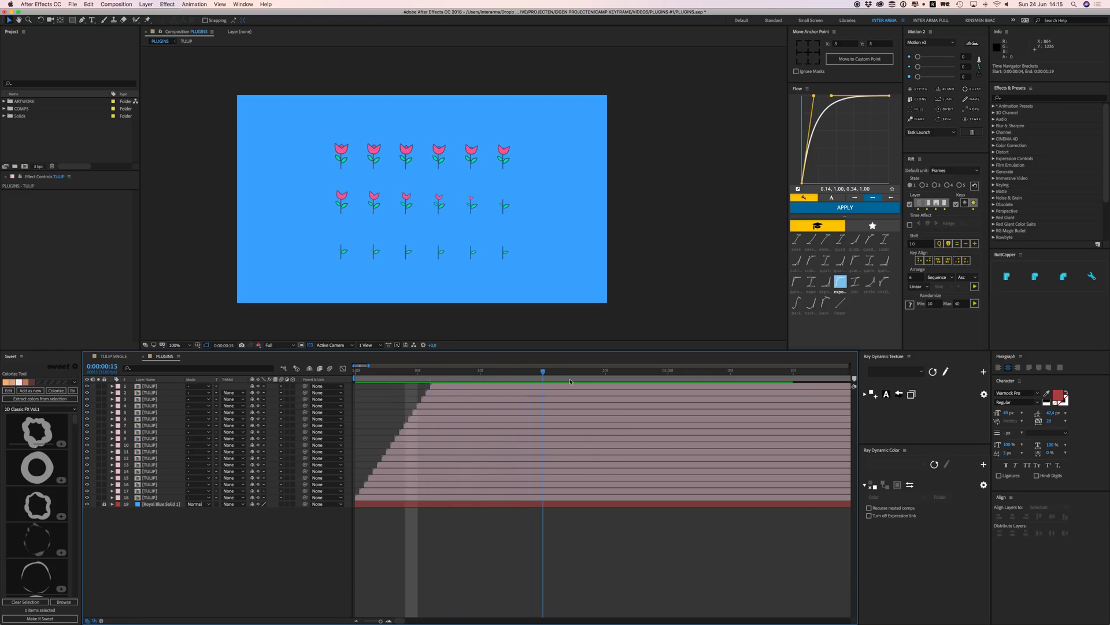
key("space")
key("ctrl+z")
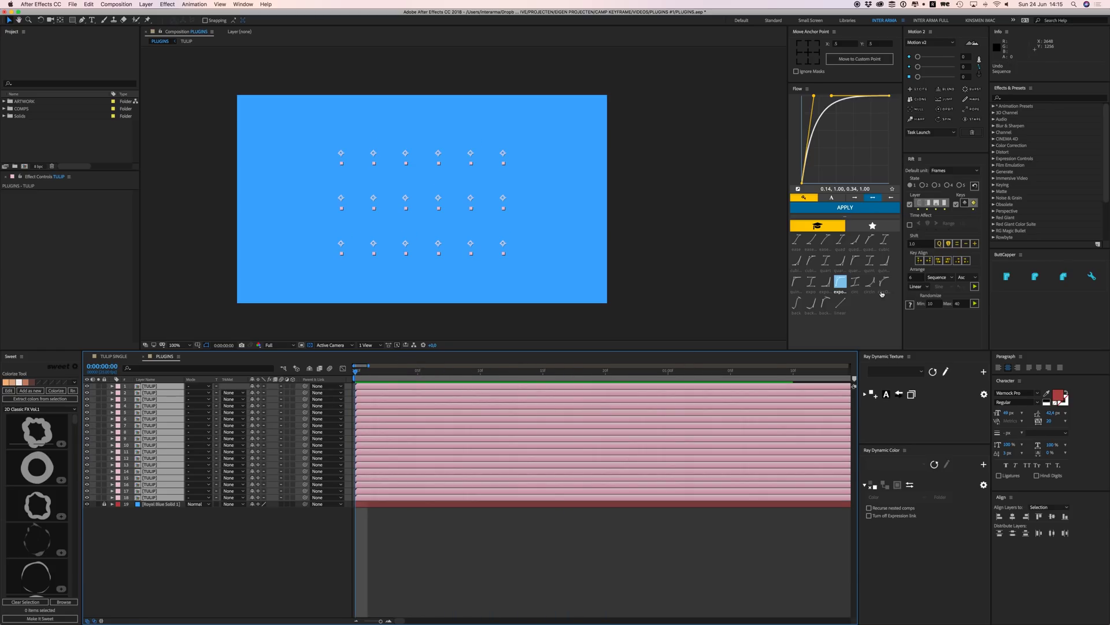
- Randomize the tulip layers' start times with Rift between 0 and 40 frames, preview the result, and undo it
left_click(936, 305)
key("Tab")
left_click(934, 306)
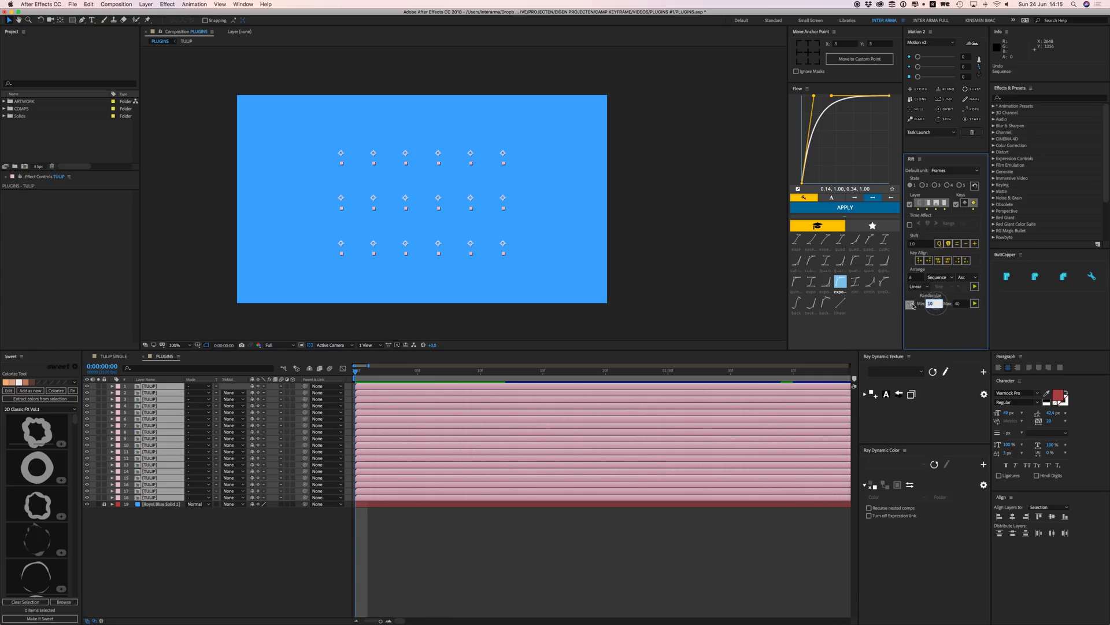
type("0")
left_click(909, 305)
left_click(976, 304)
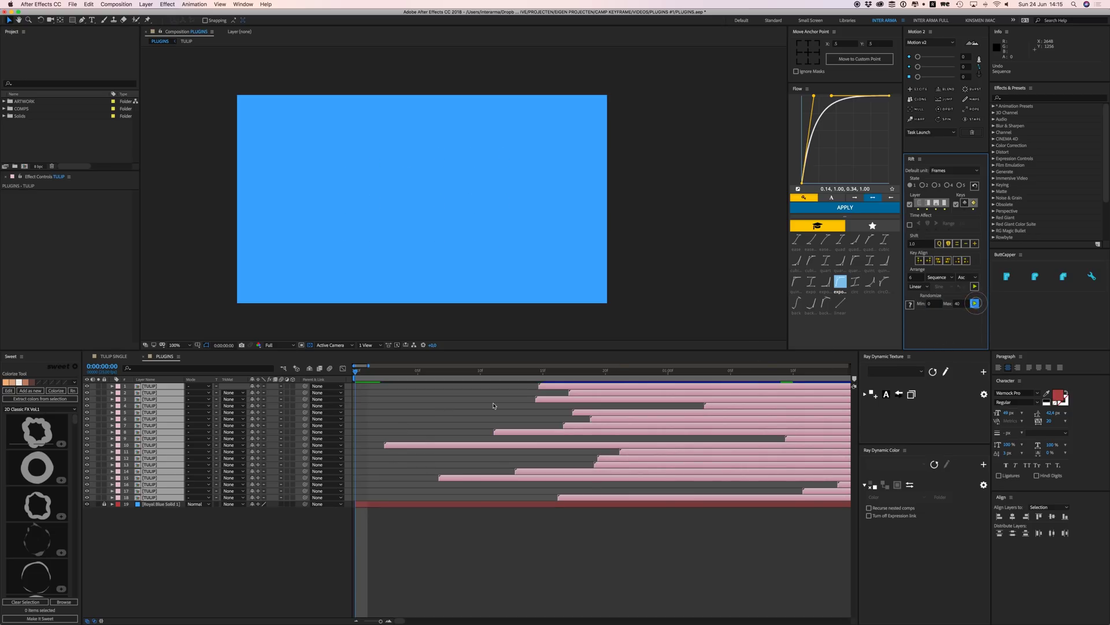
key("space")
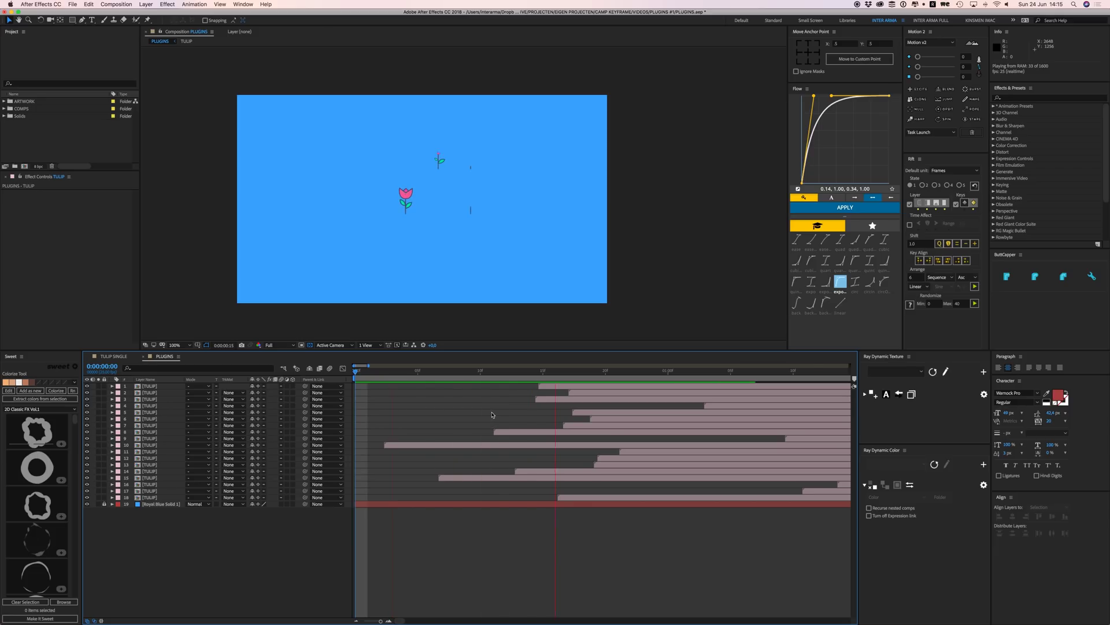
key("super+z")
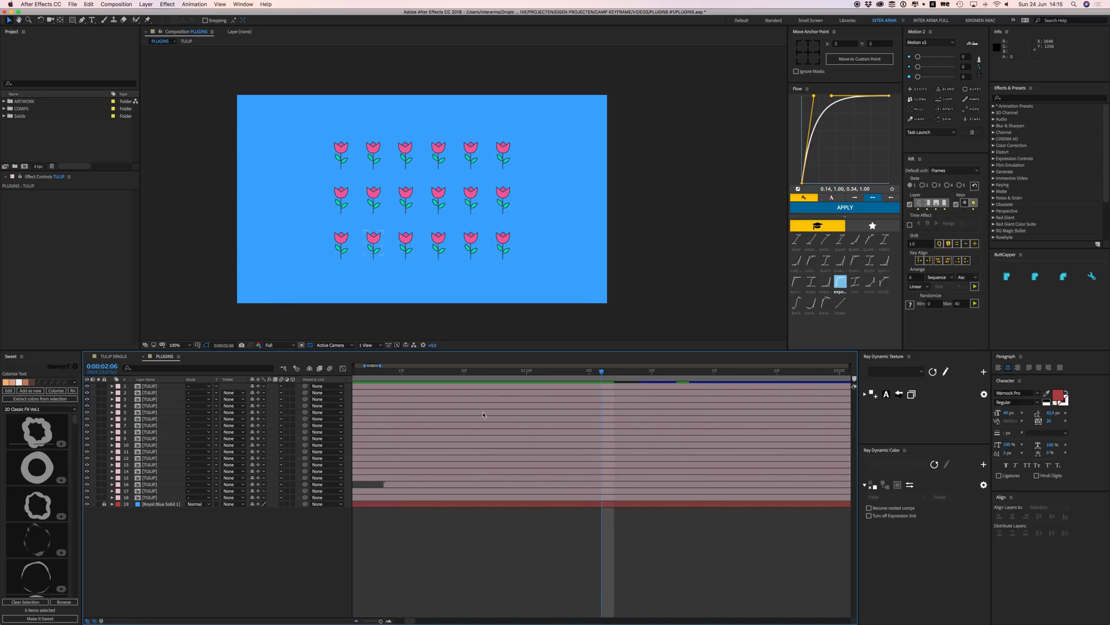
- Randomize the tulip layers with Rift using a maximum of 20 frames, preview the result, and undo it
double_click(957, 303)
type("20")
left_click(975, 303)
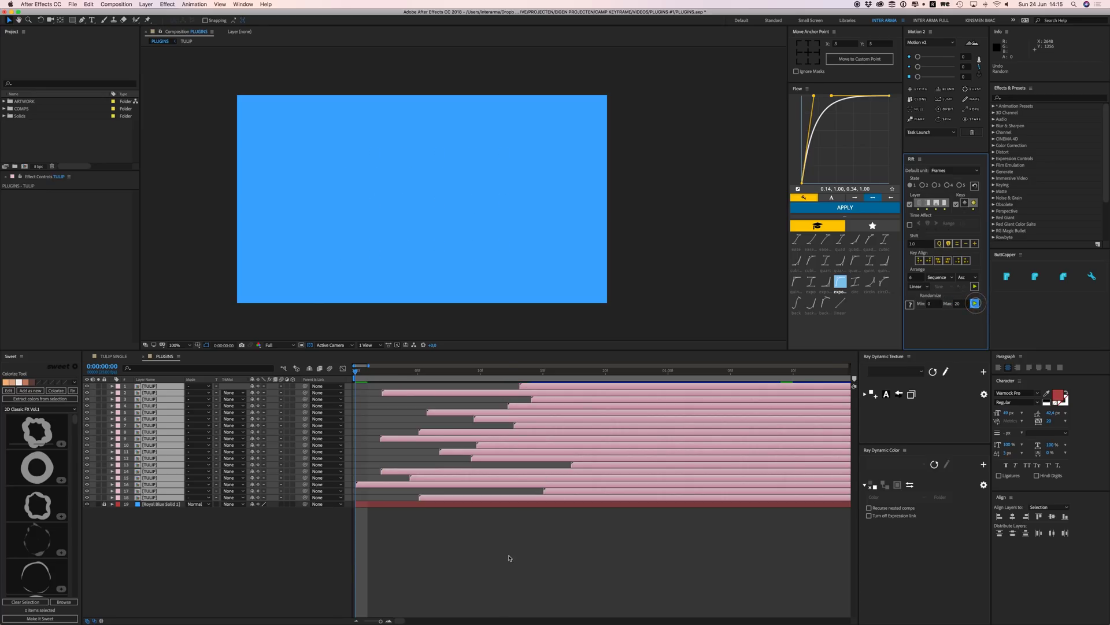
left_click(509, 554)
key("space")
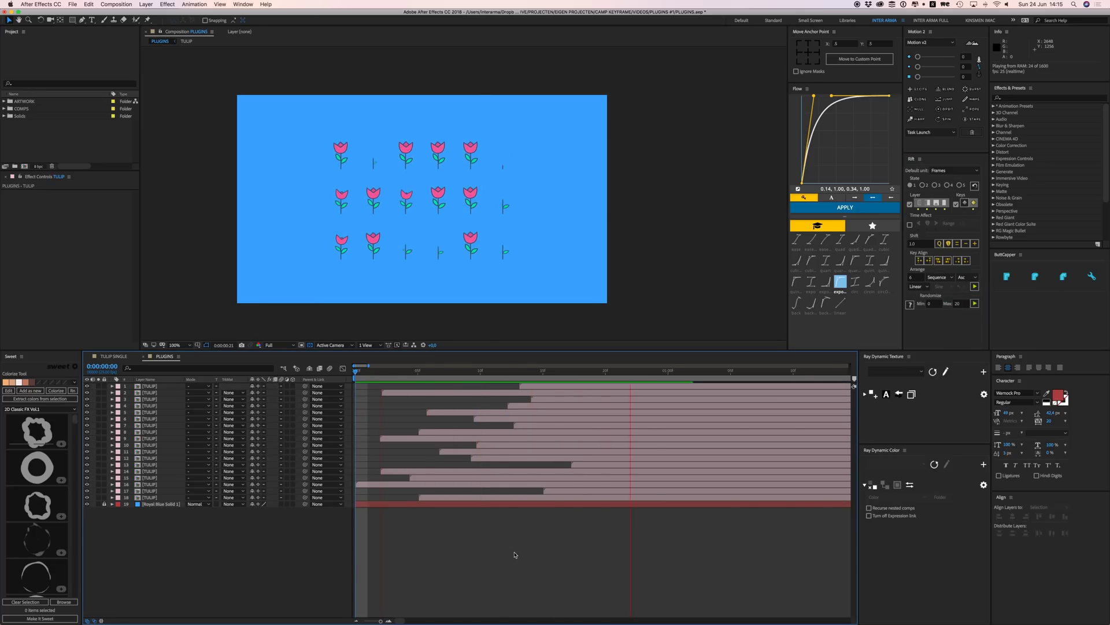
key("space")
key("ctrl+z")
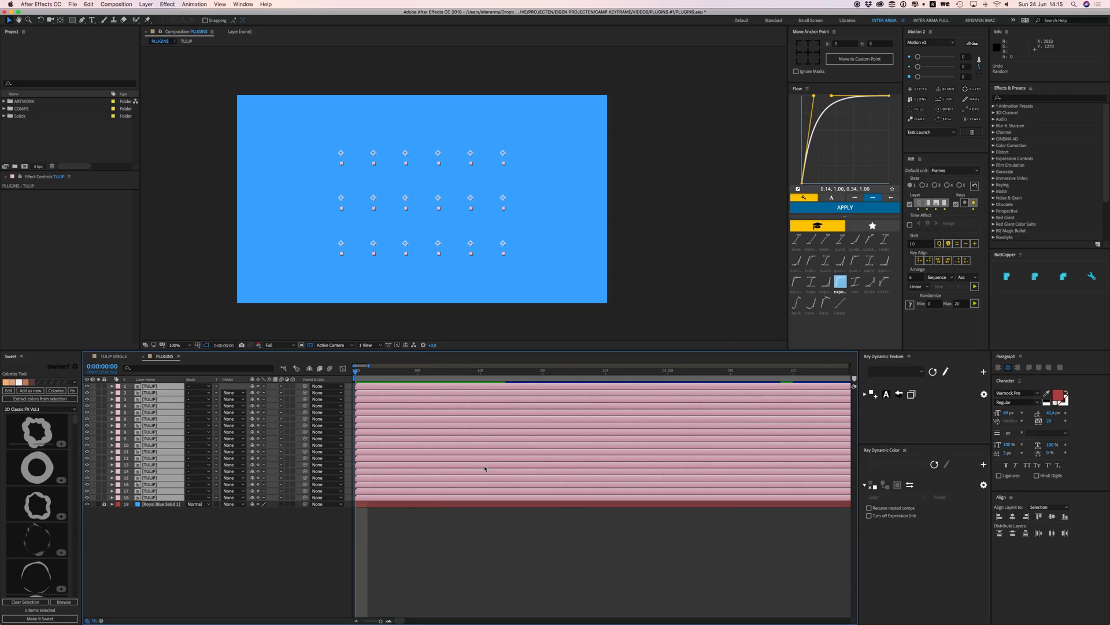
- Keyframe the Position of all tulip layers at 0:00:00:15, and move them down 100 pixels at 0:00:00:01
key("p")
key("space")
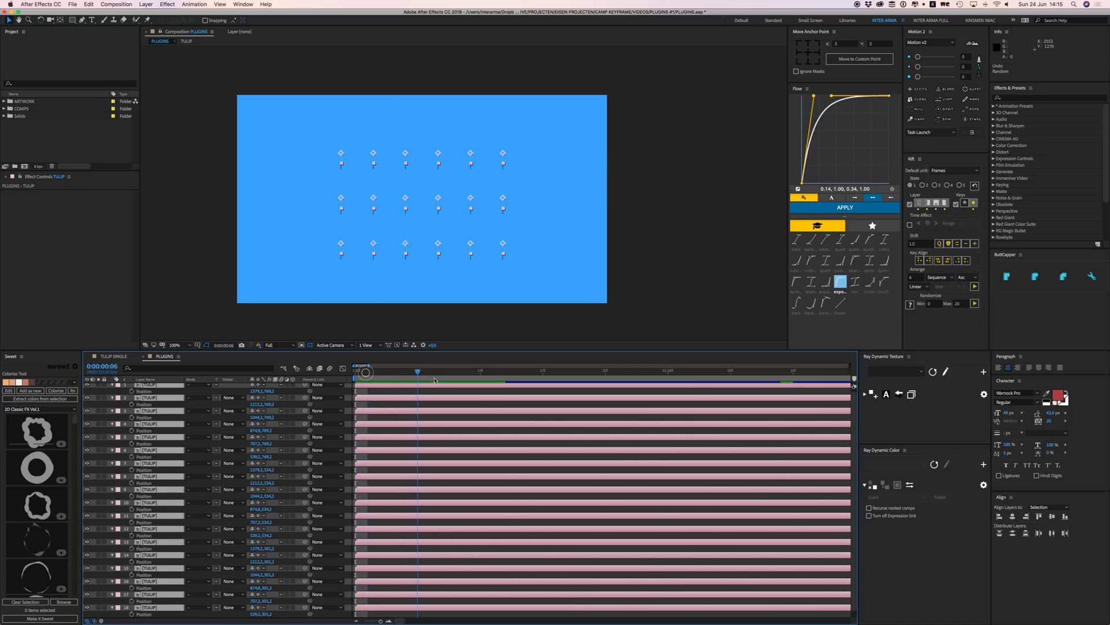
key("alt+shift+p")
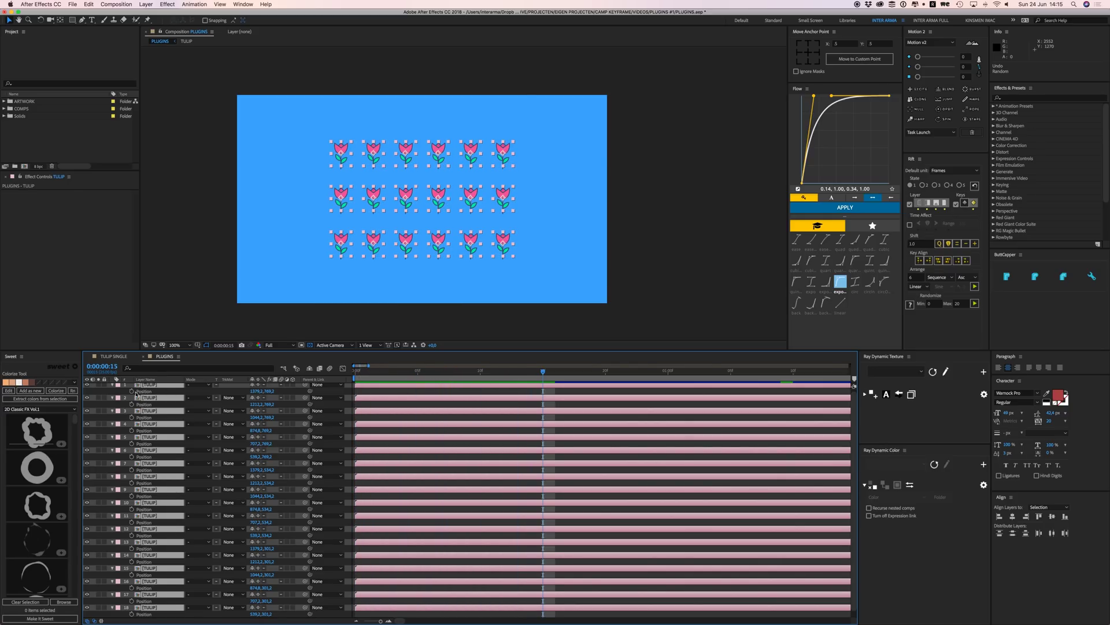
left_click_drag(543, 372, 372, 374)
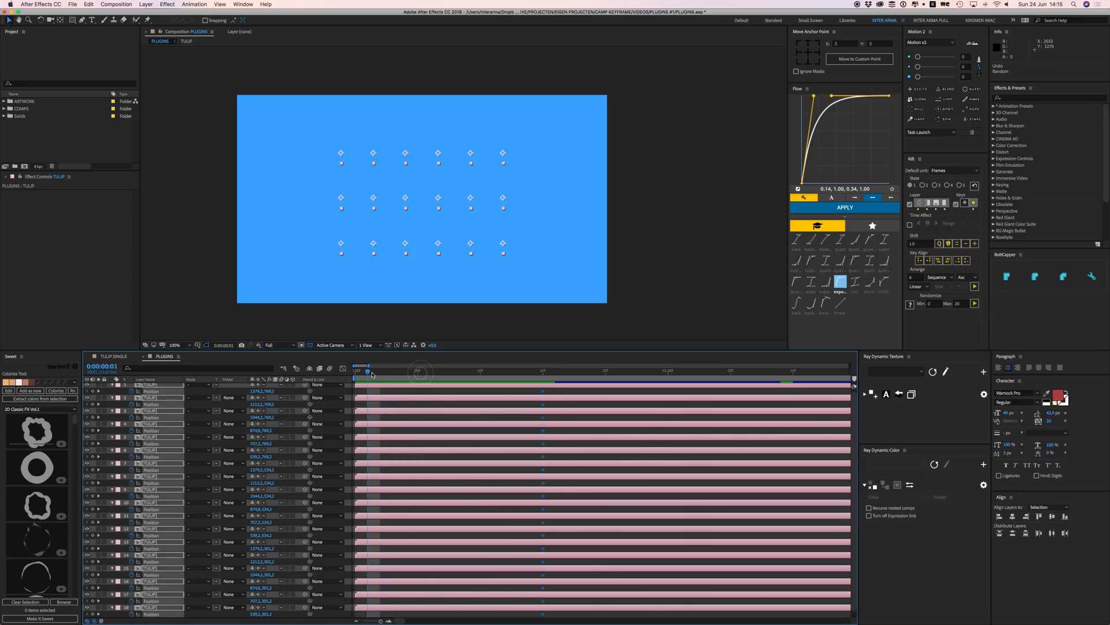
key("shift+Down")
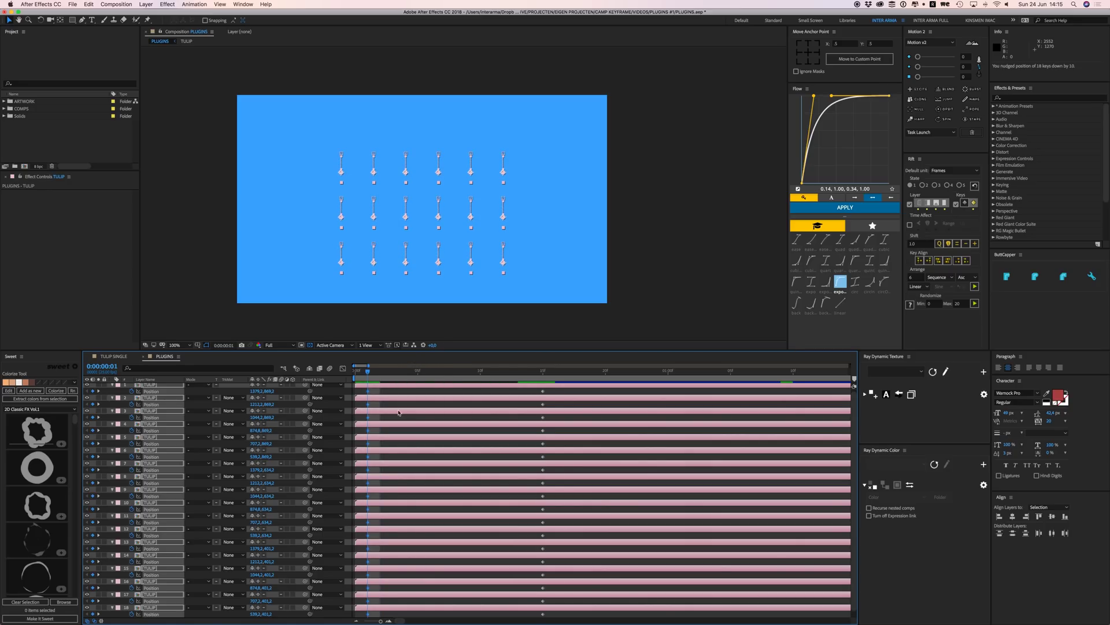
- Select all the tulips' Position keyframes and apply Flow's expo preset with the curve 0.90, 0.00, 0.10, 1.00
key("grave")
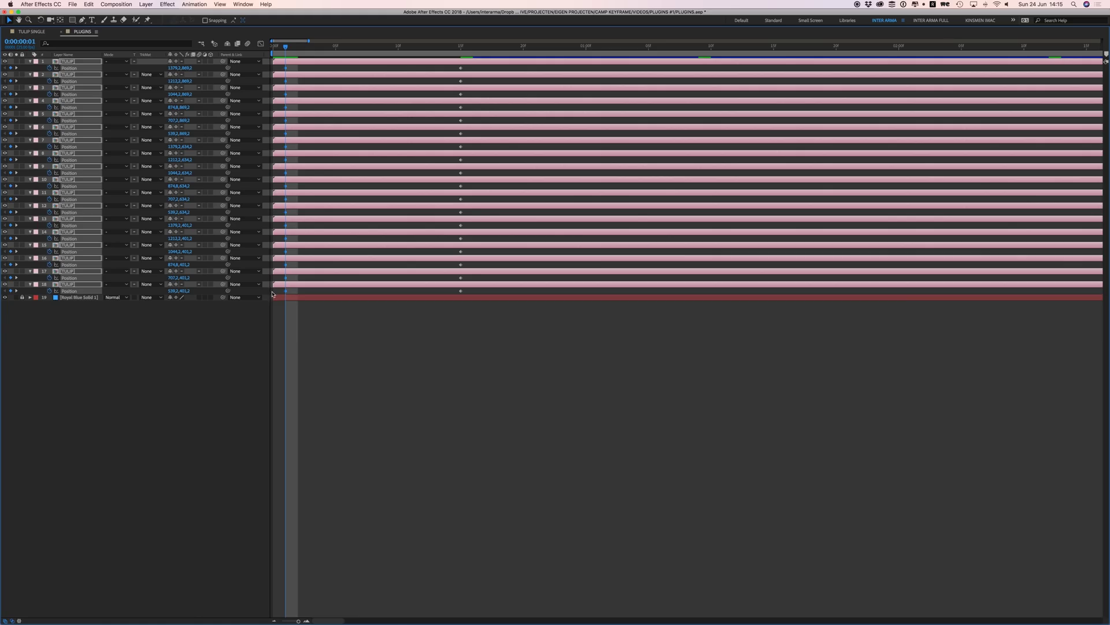
left_click_drag(276, 294, 494, 65)
key("grave")
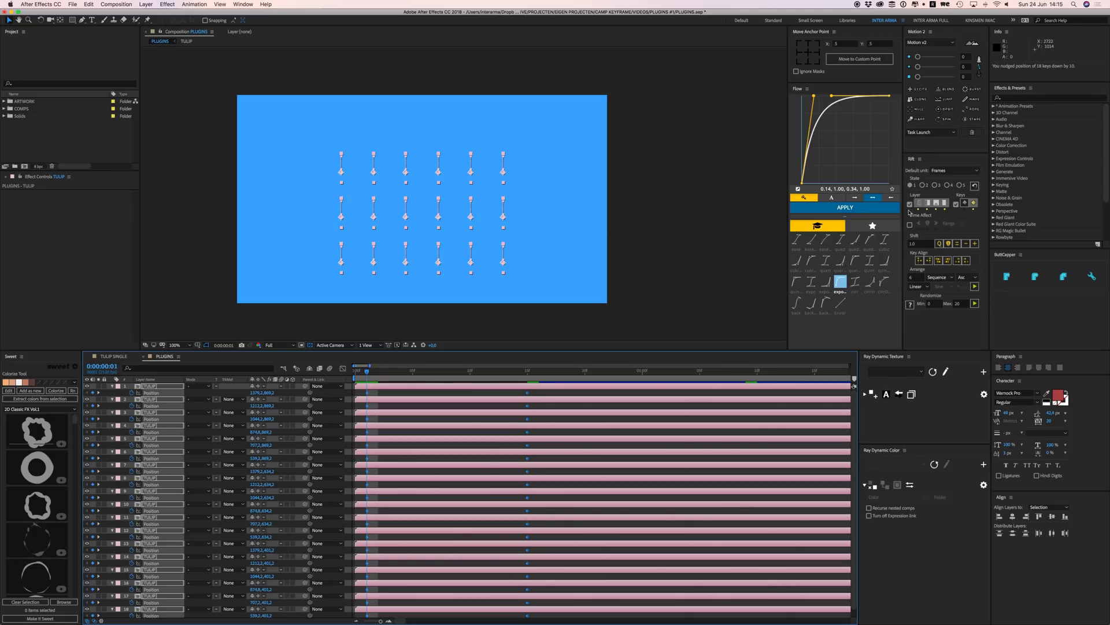
left_click(812, 282)
left_click(845, 207)
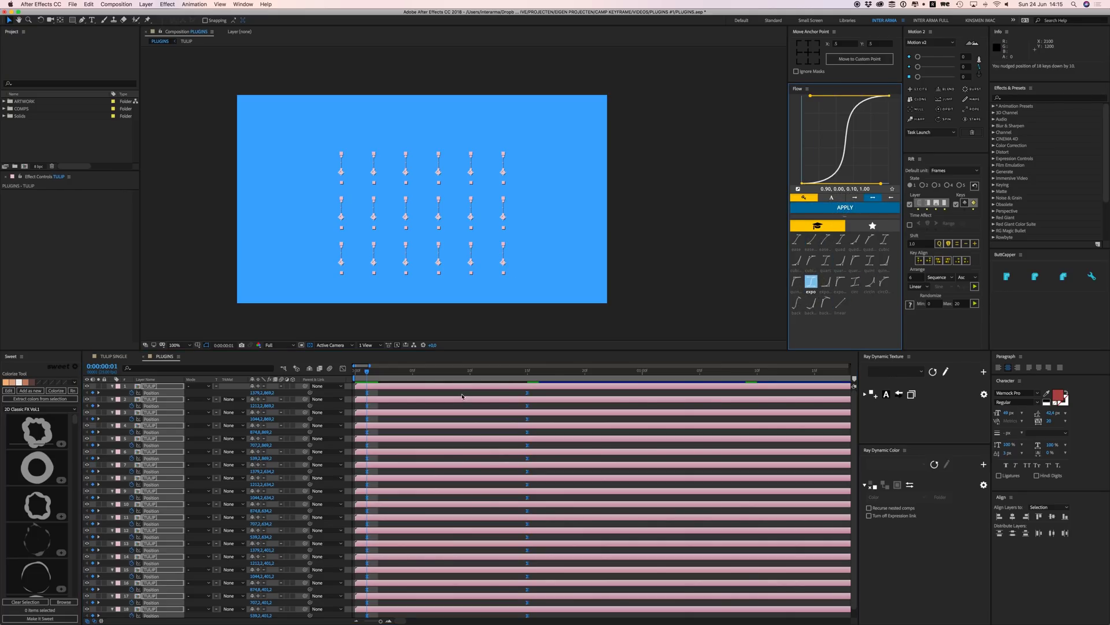
- Turn off Rift's Layer option, sequence the selected Position keyframes with value 6 in ascending order, and return to the composition start
left_click(911, 204)
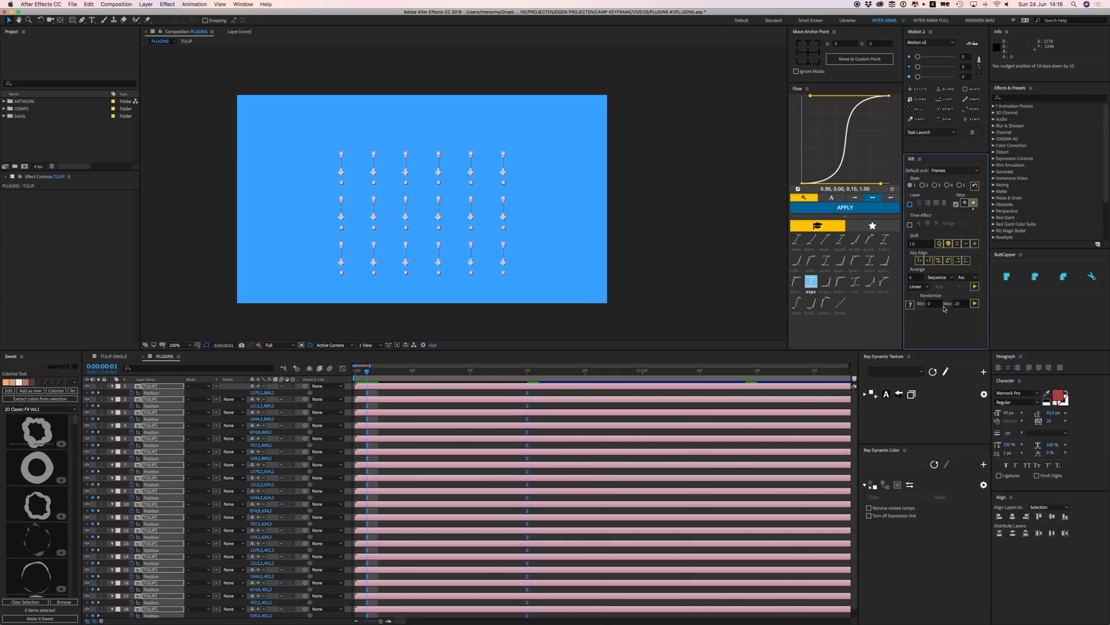
left_click(975, 287)
key("Home")
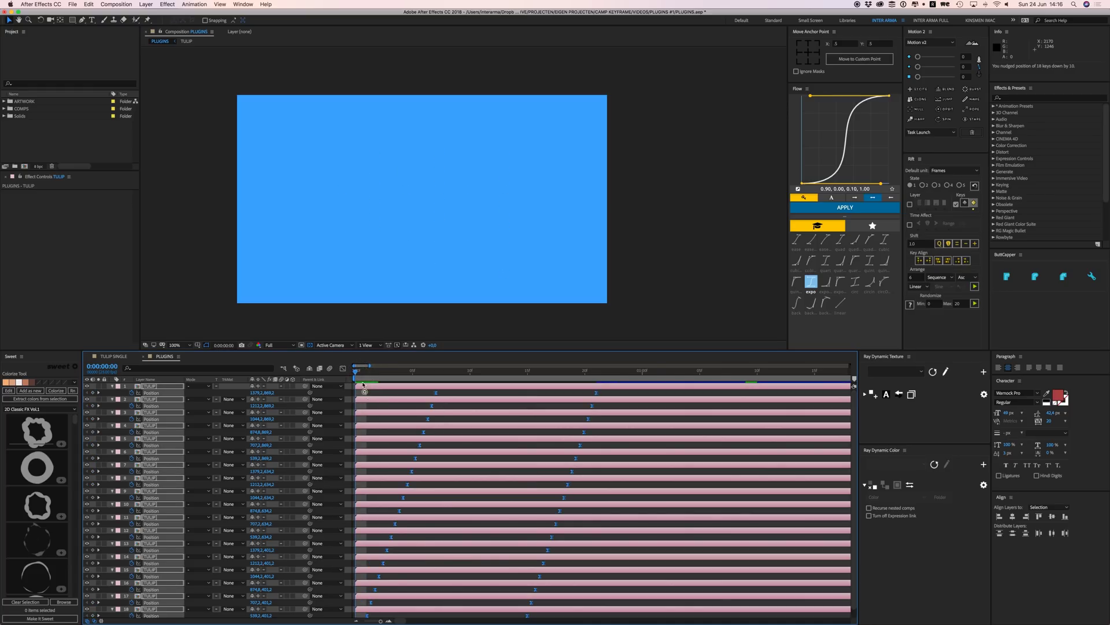
- Preview the staggered tulip animation, undo the Position keyframe sequencing, and collapse all tulip layers with nothing left selected
left_click(363, 394)
key("space")
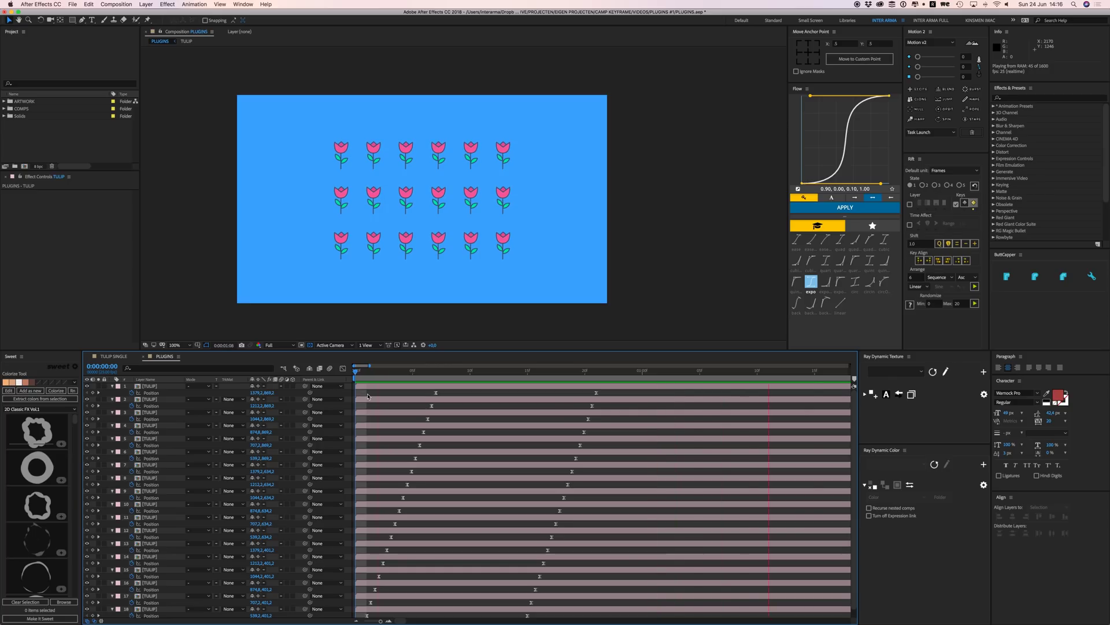
key("ctrl+a")
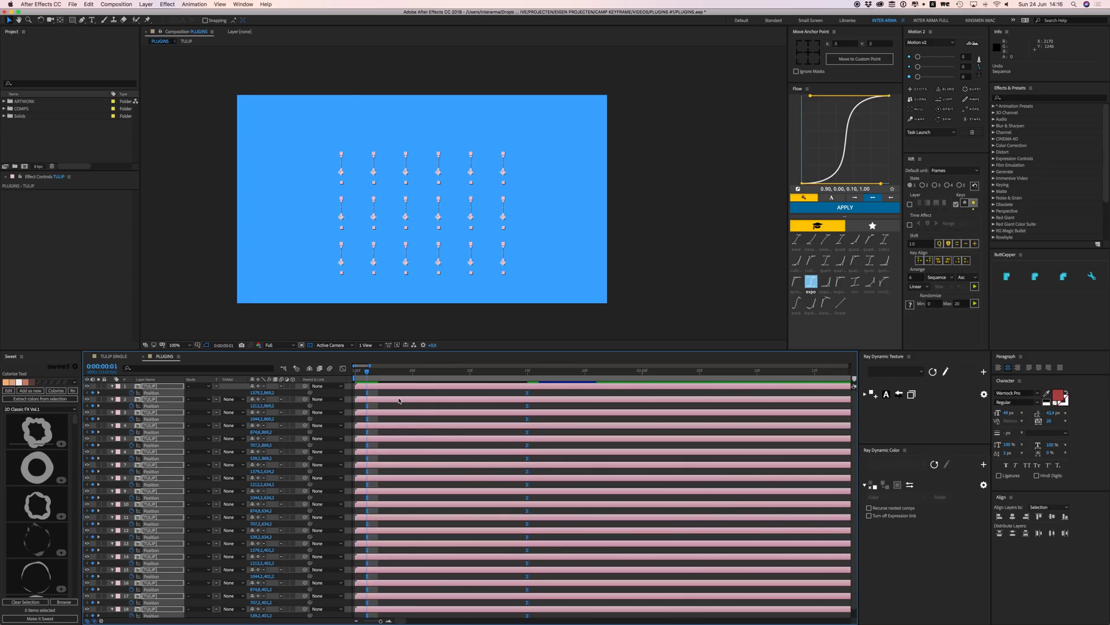
key("u")
left_click(465, 554)
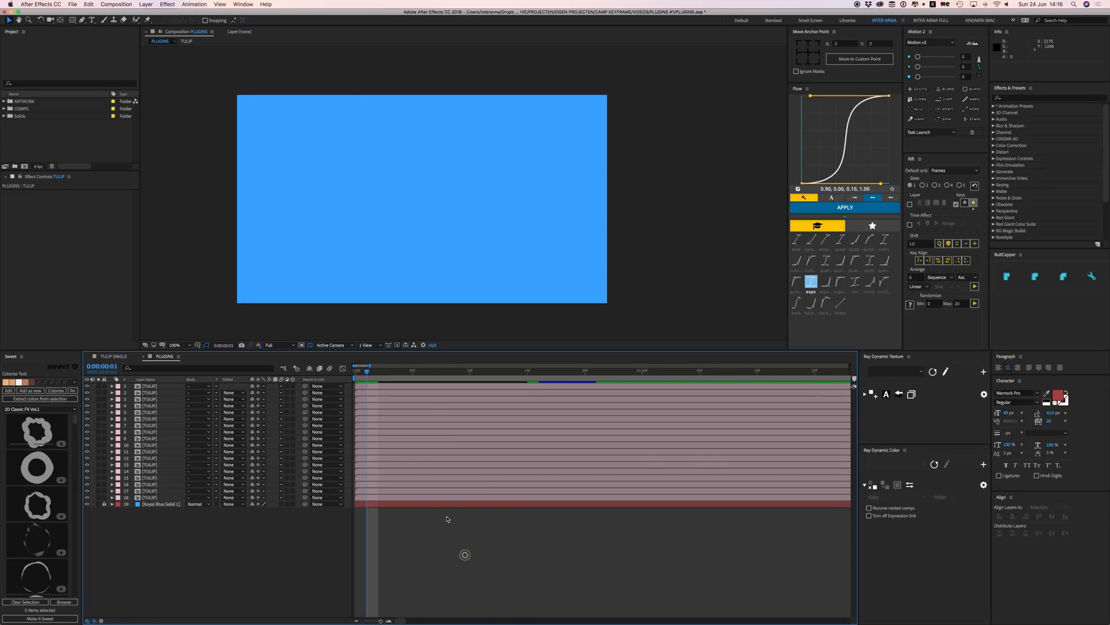
- Examine Rift's state 2 settings, return to state 1, and look through the default unit options, keeping Frames
left_click(923, 186)
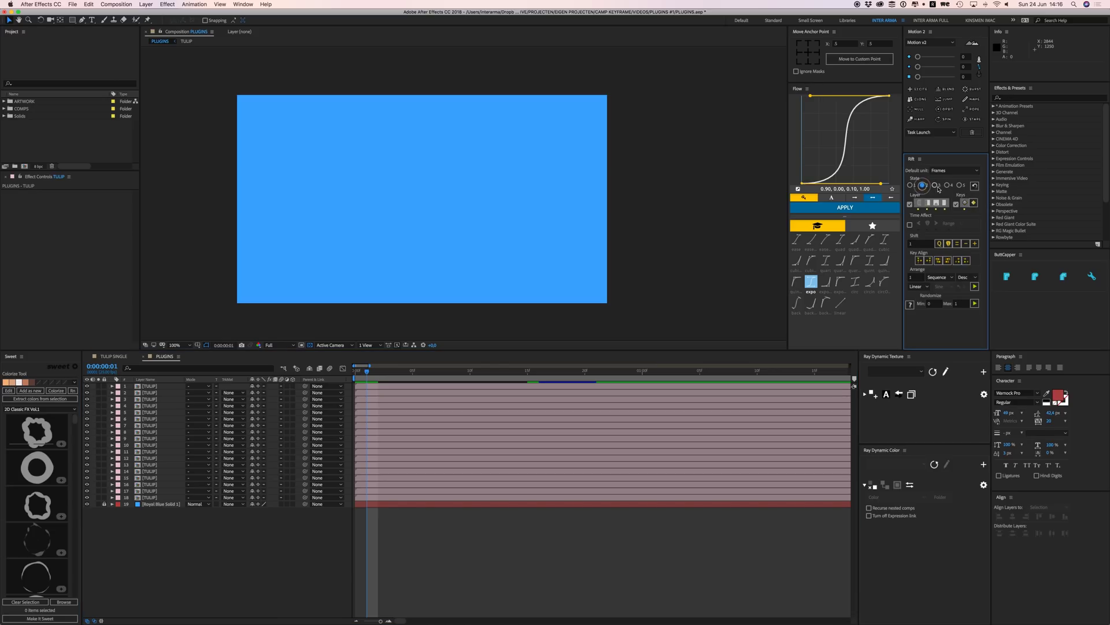
left_click(911, 186)
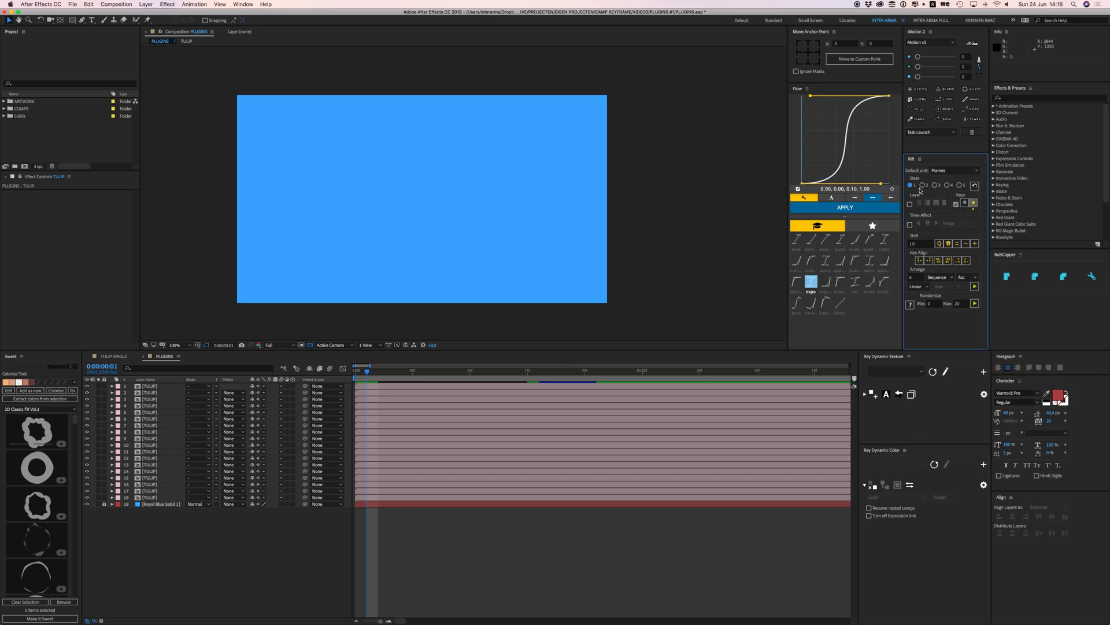
left_click(939, 171)
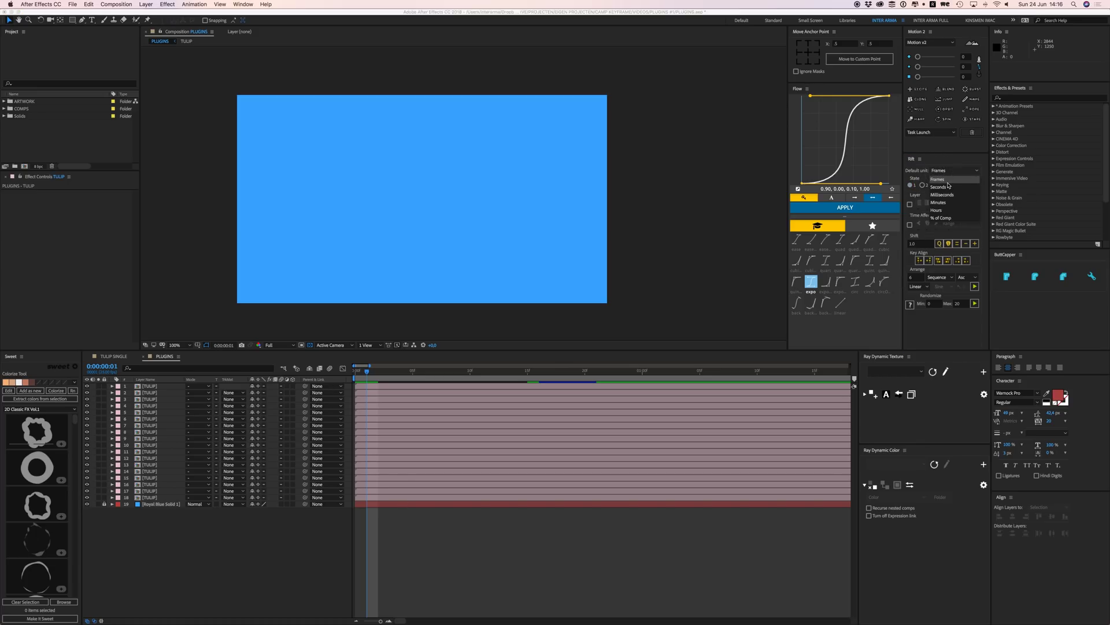
left_click(944, 158)
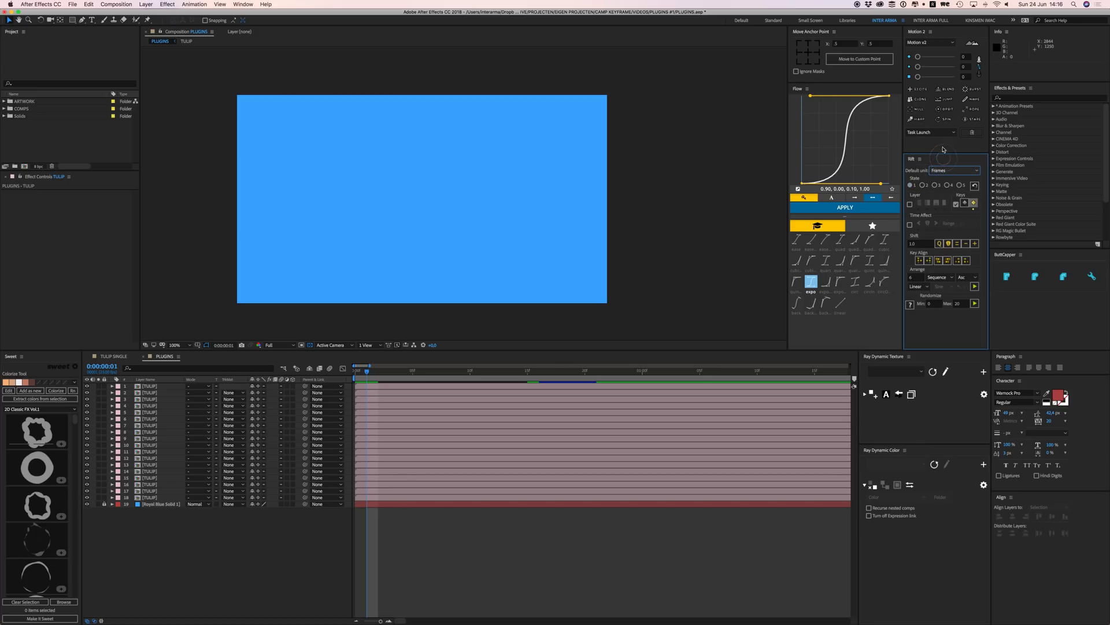